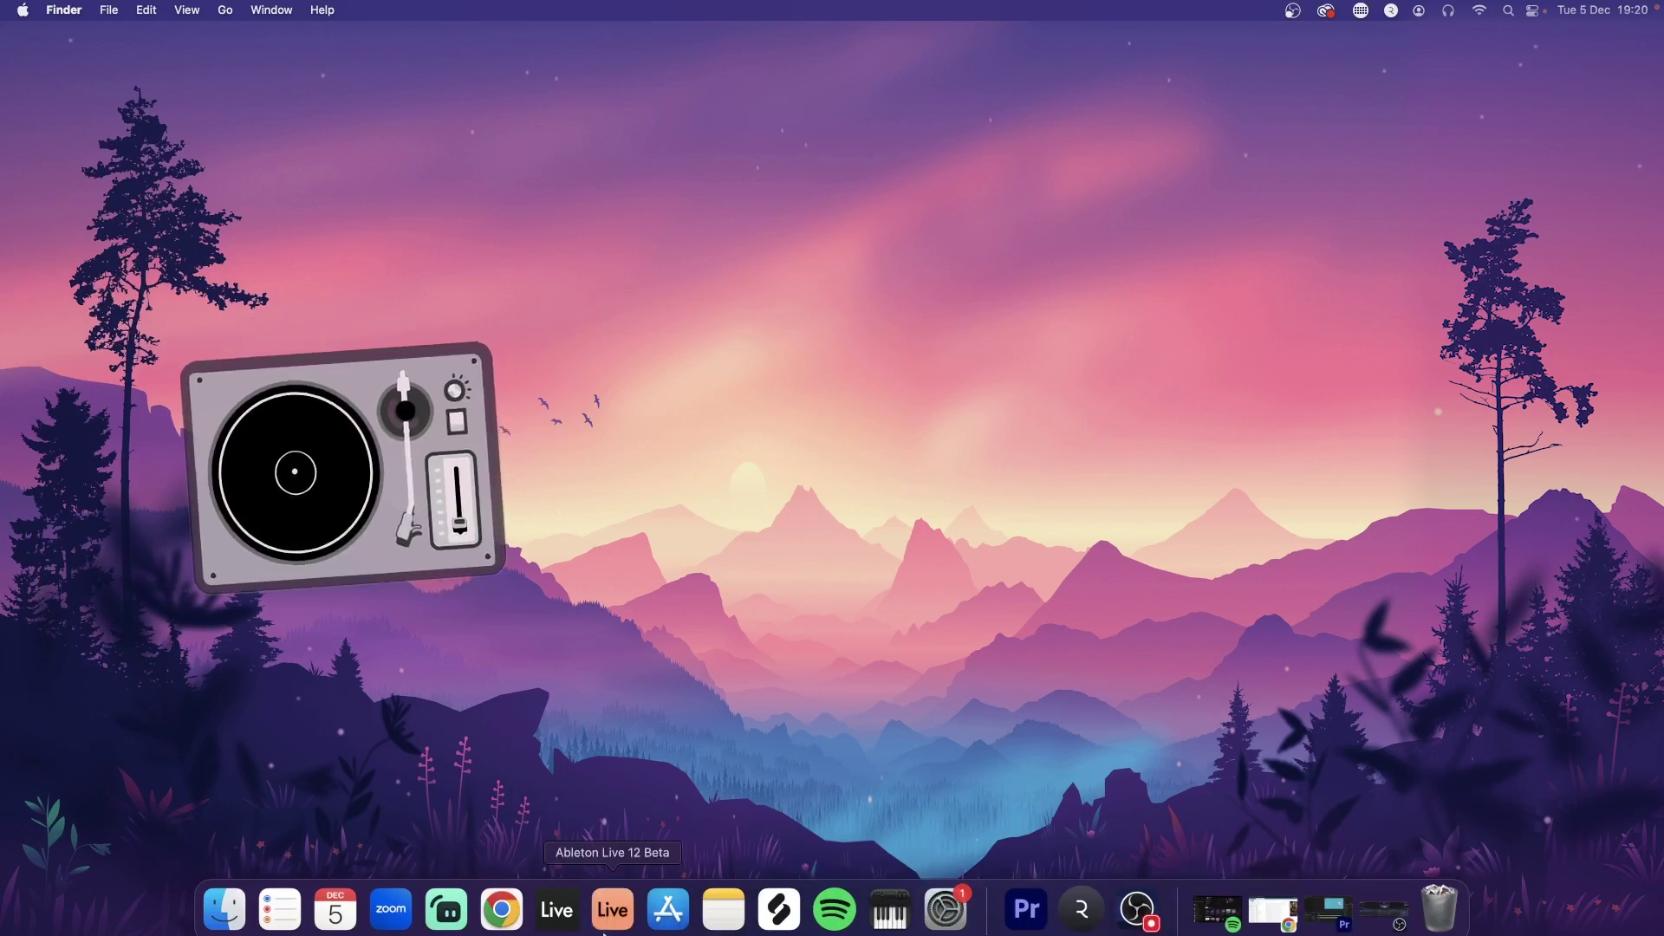
# Launch Ableton Live 12 Beta from the Dock and open the Live menu
pyautogui.click(606, 920)
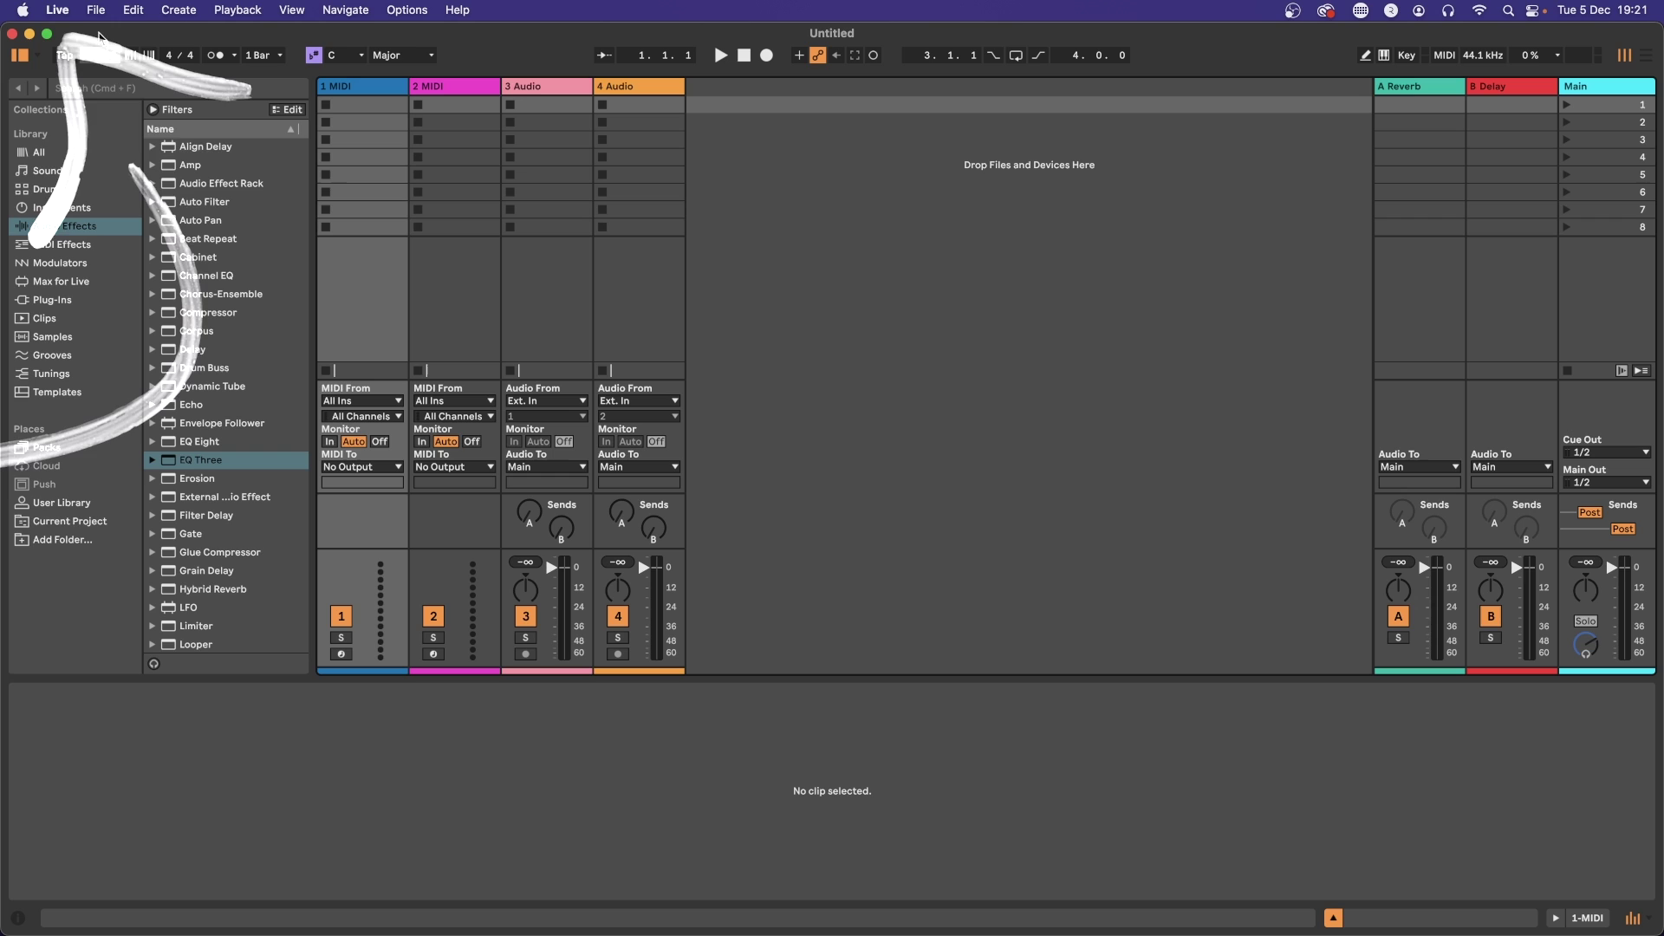
pyautogui.click(59, 9)
# In Display & Input preferences, set zoom to 115 % and toggle Move Clips With Arrow Keys
pyautogui.click(67, 63)
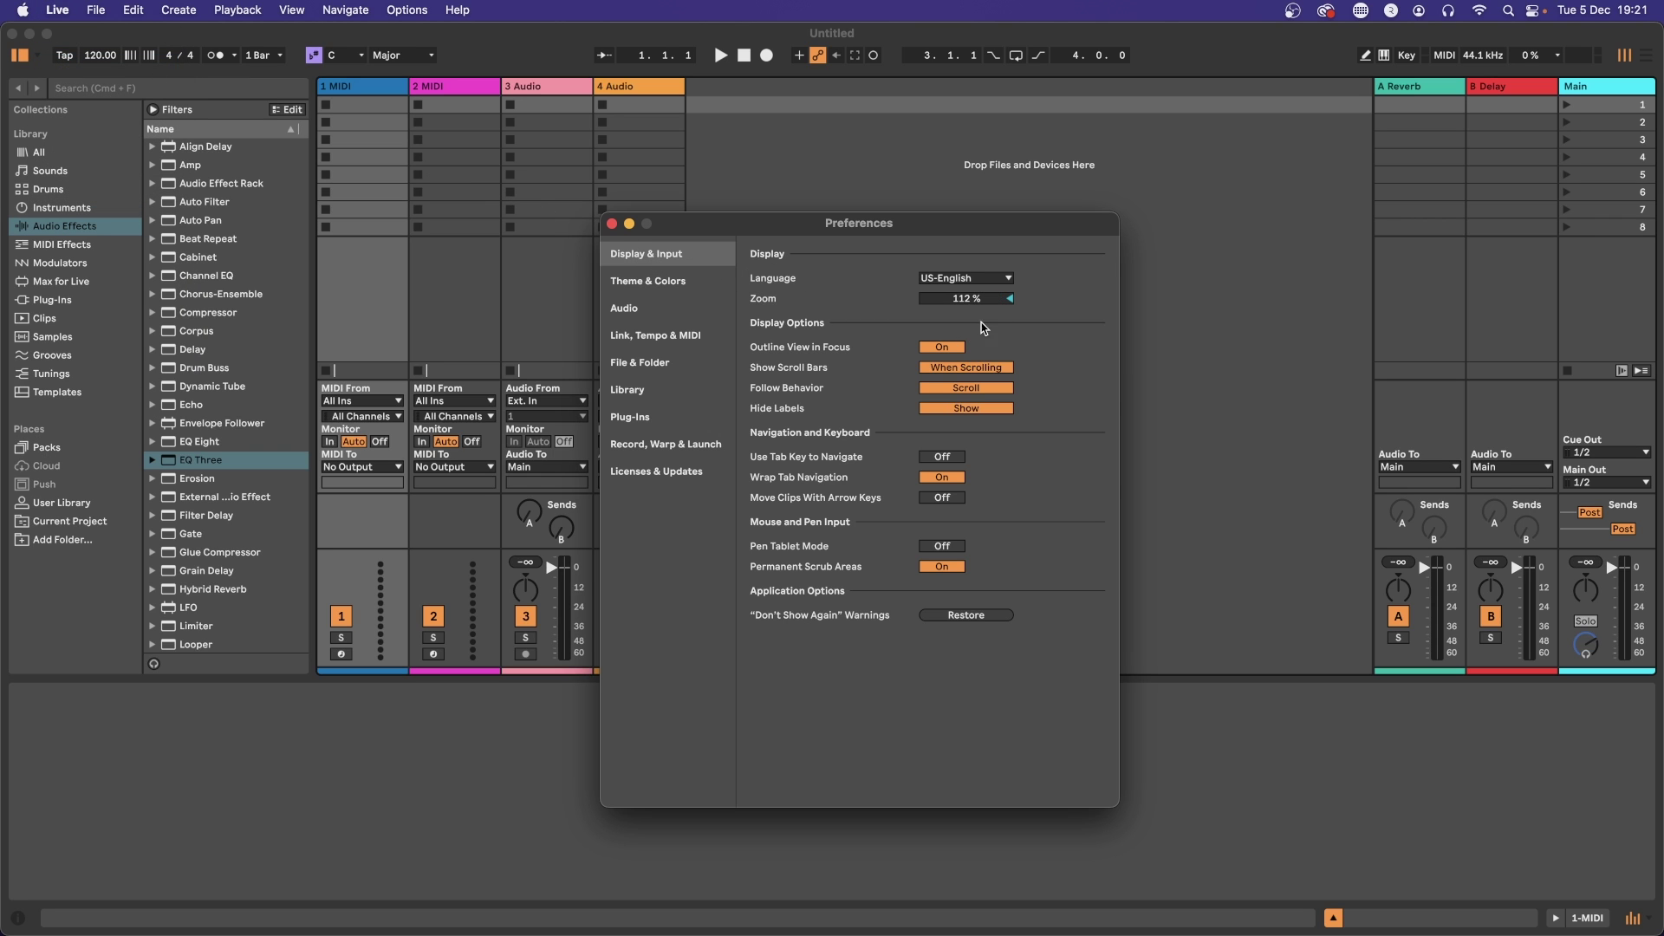
pyautogui.moveTo(965, 298)
pyautogui.mouseDown()
pyautogui.moveTo(966, 251)
pyautogui.moveTo(965, 293)
pyautogui.mouseUp()
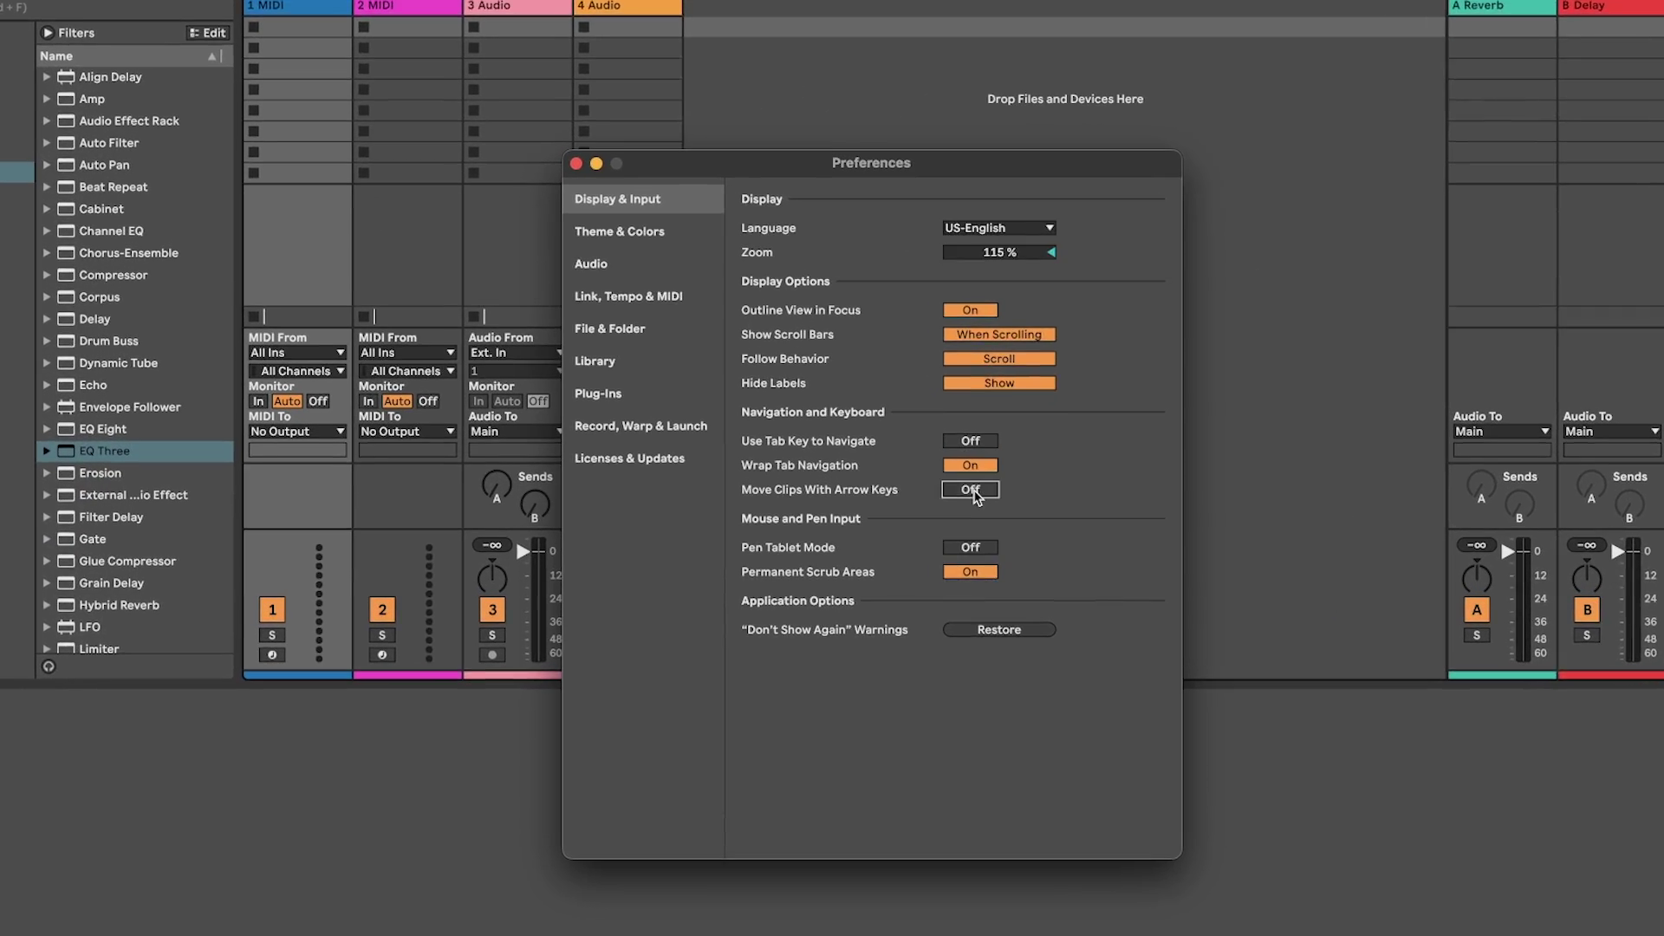
pyautogui.click(970, 489)
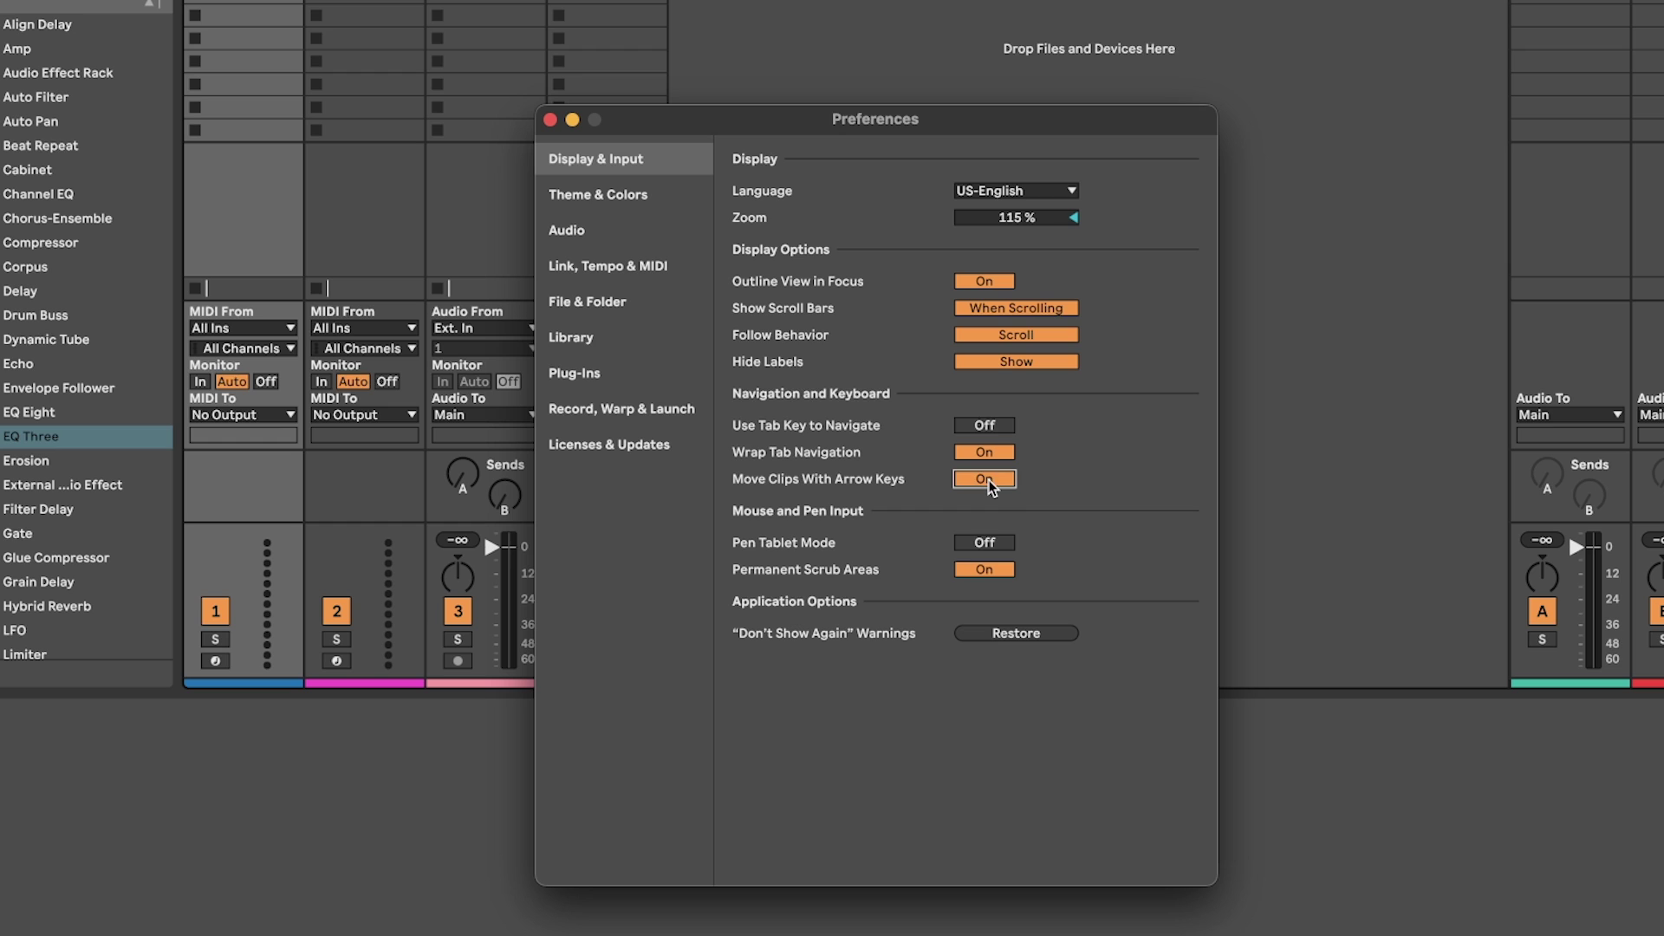
pyautogui.click(970, 489)
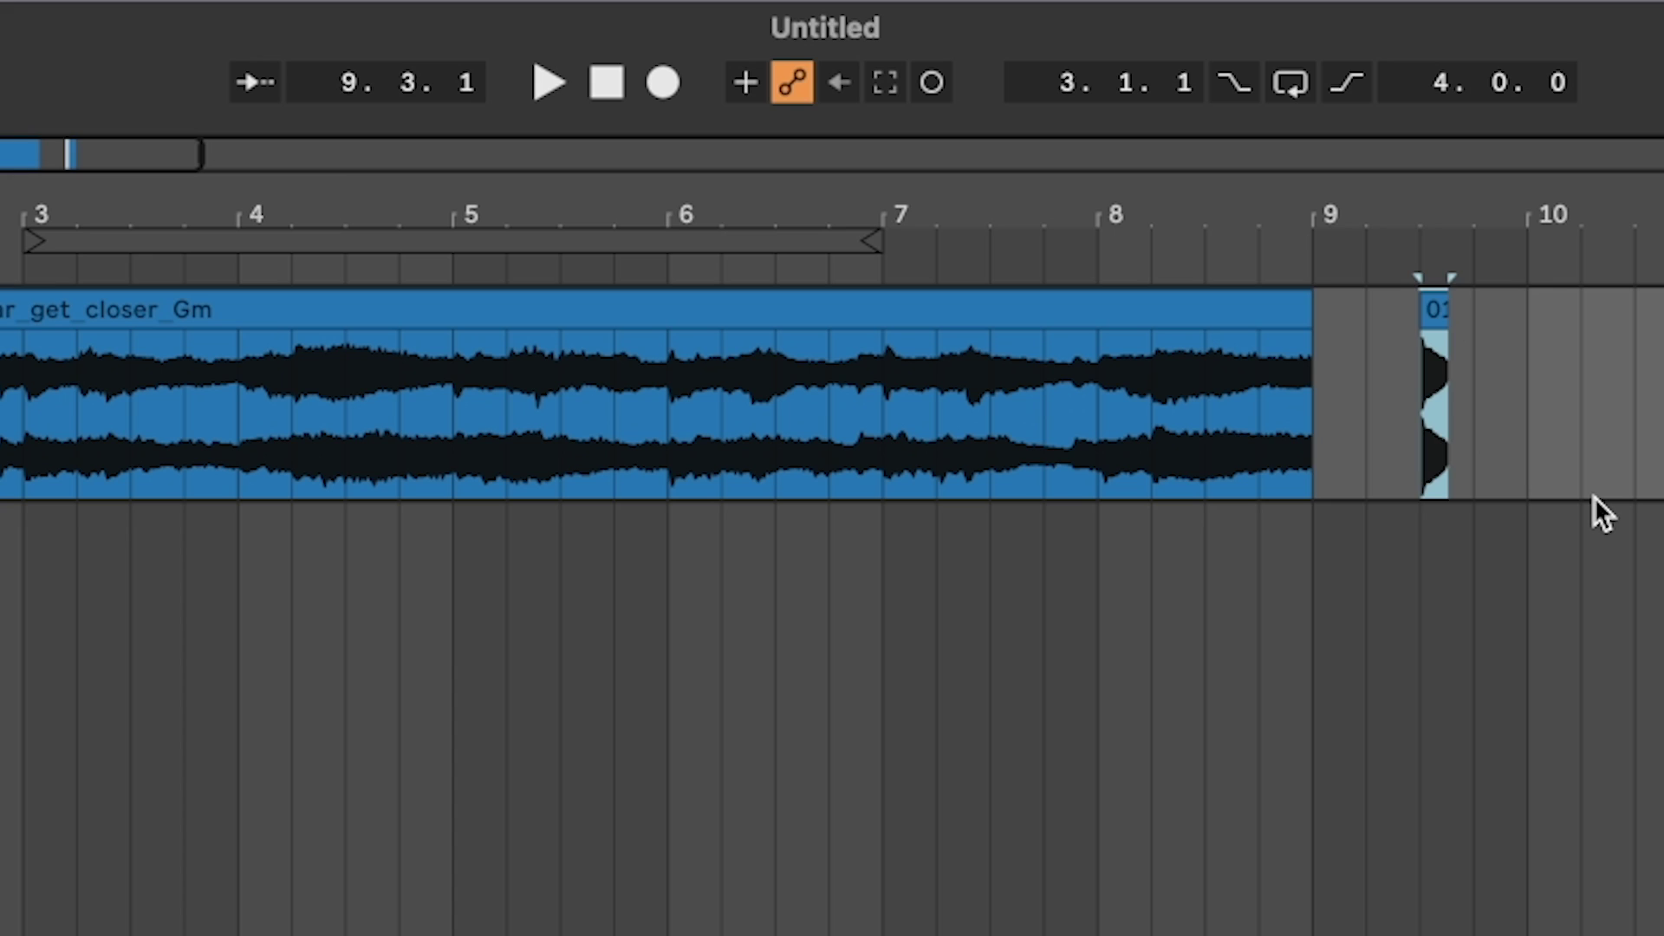
pyautogui.press('Left')
pyautogui.press('Left')
pyautogui.press('Left')
pyautogui.press('Left')
pyautogui.press('Left')
pyautogui.press('Left')
pyautogui.press('Left')
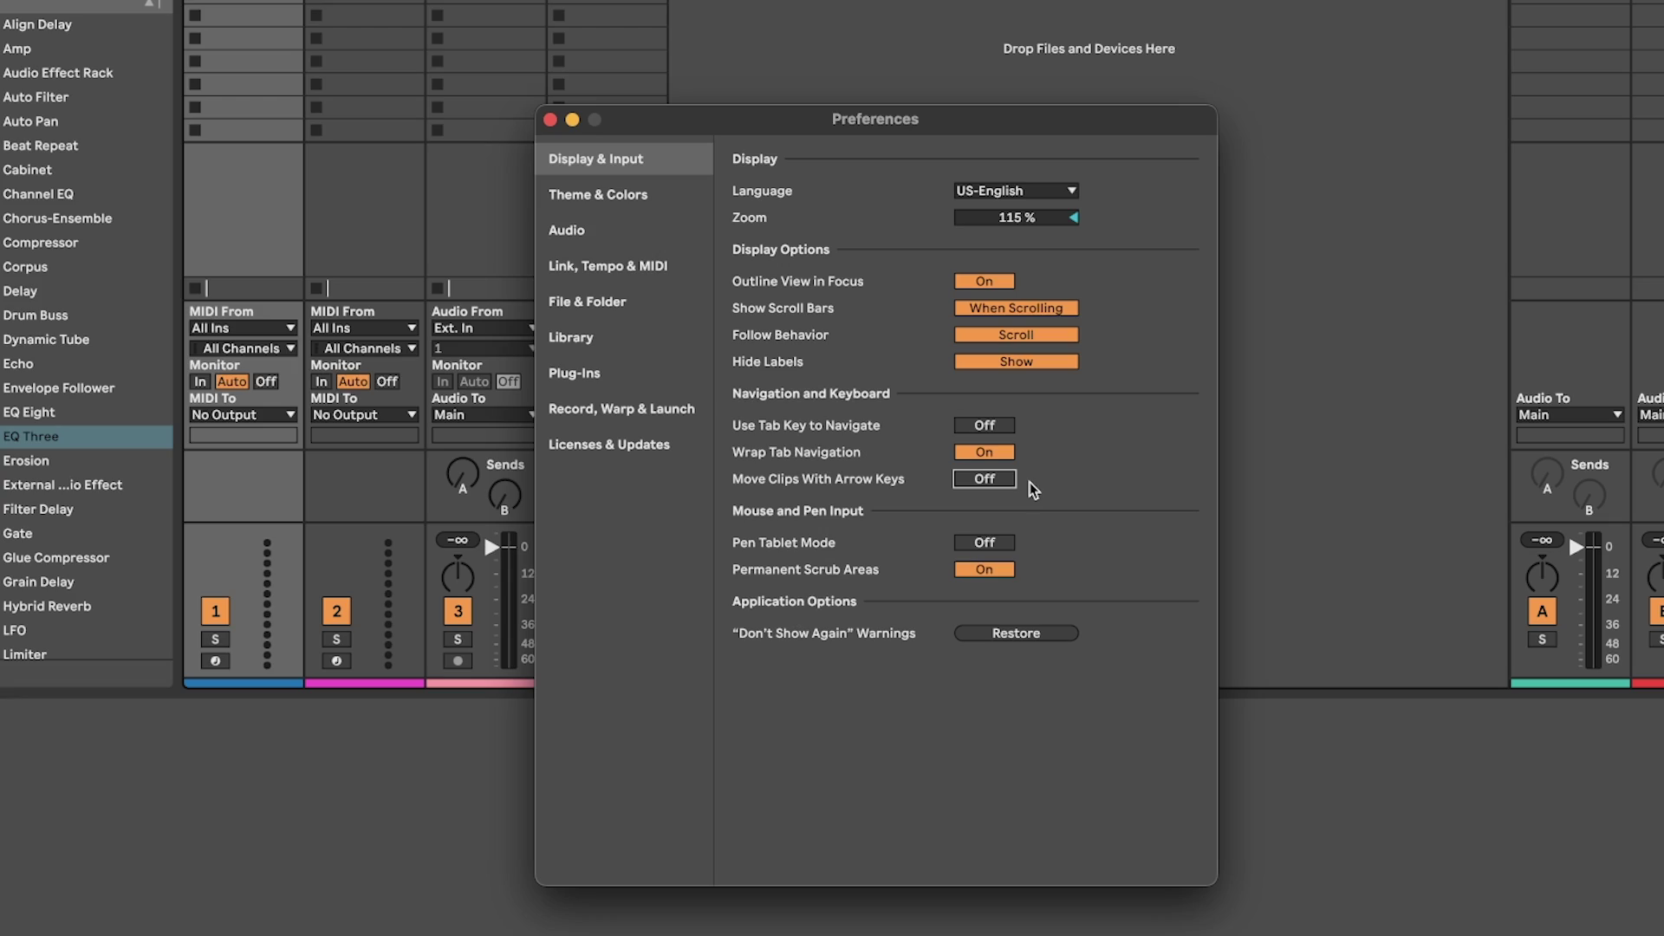
# Turn Reduced Automatic Colors on and clean up the Decoding Cache under File & Folder
pyautogui.click(628, 208)
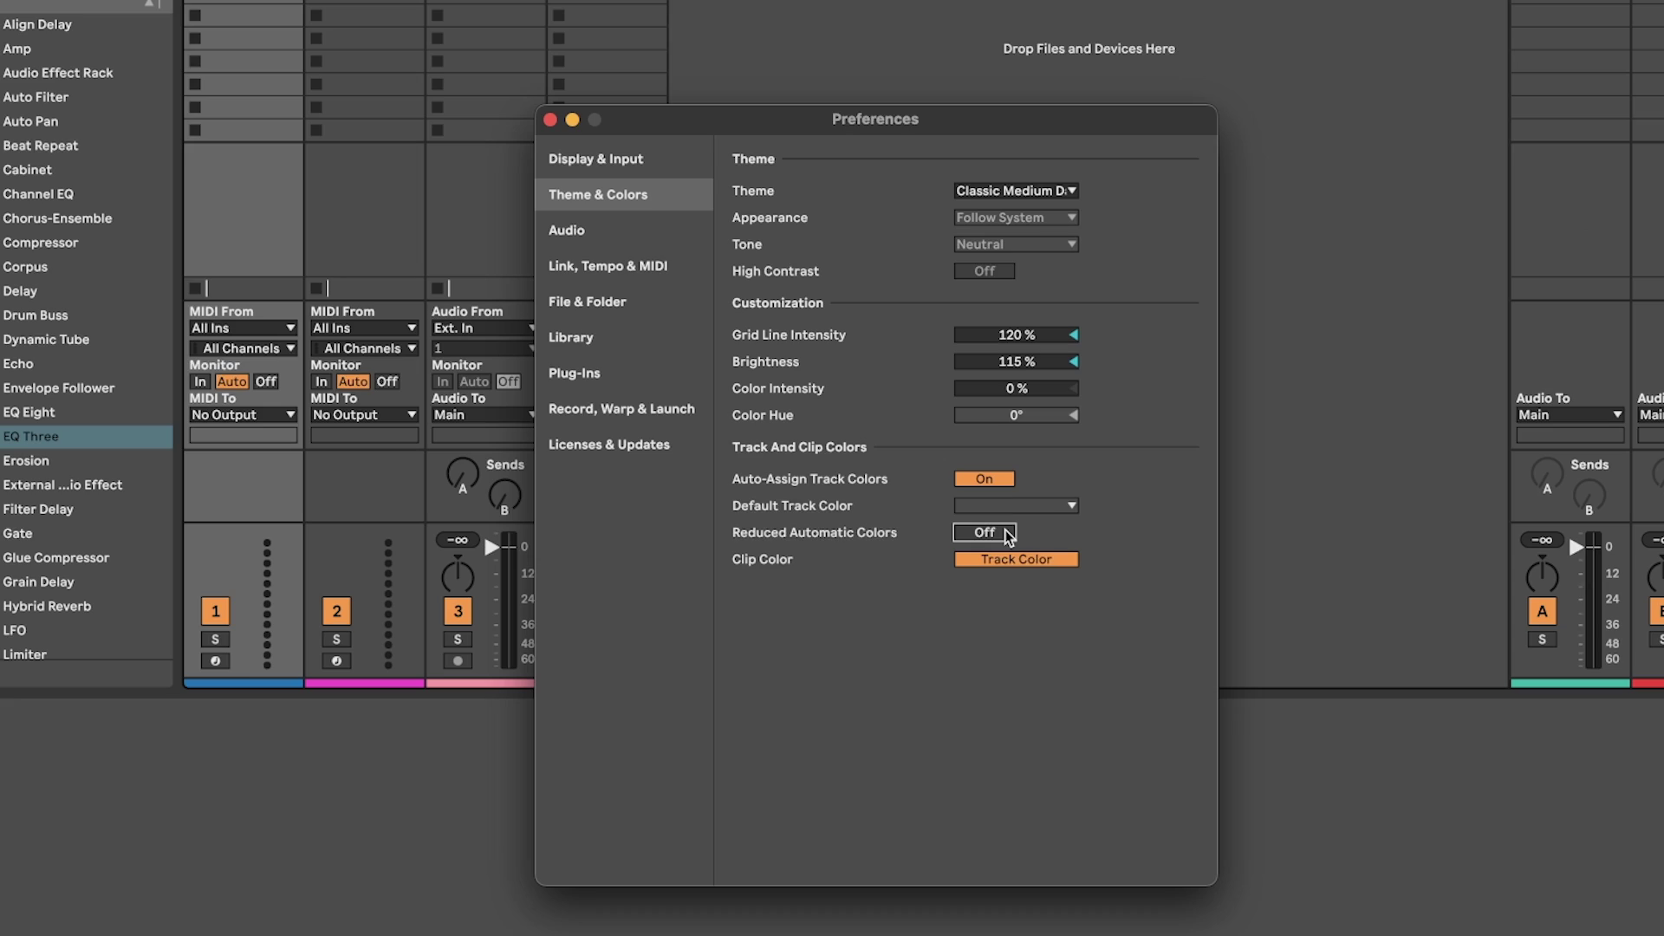
pyautogui.click(1008, 533)
pyautogui.click(614, 303)
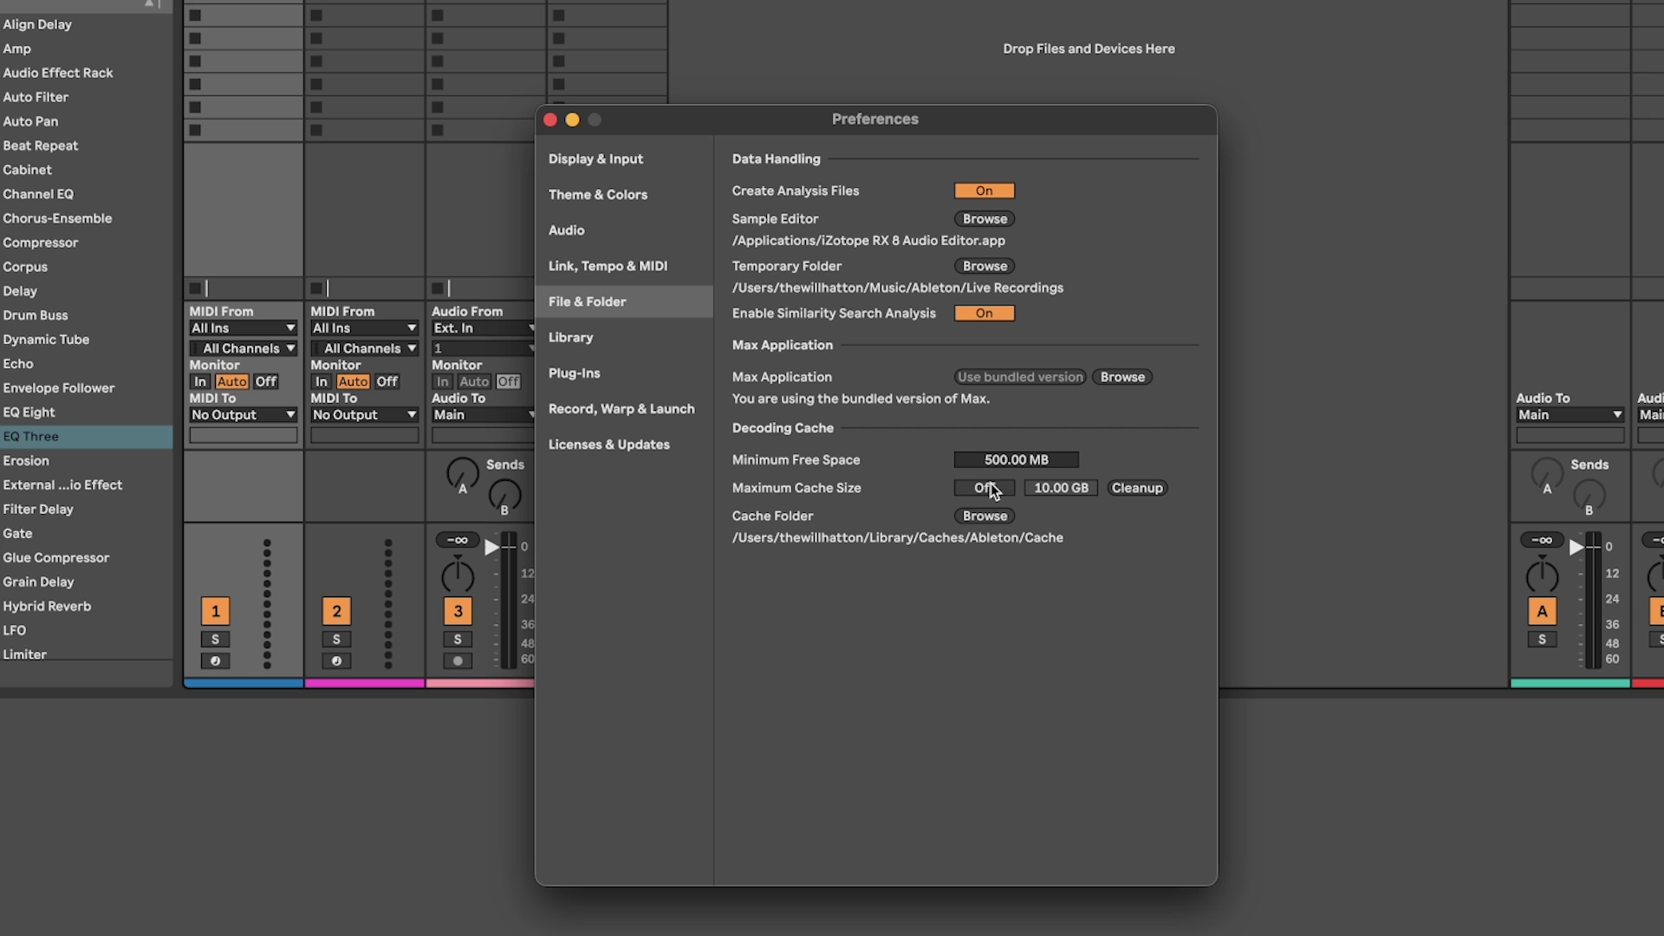
pyautogui.click(1137, 492)
# In Library preferences, set Show Cloud and Show Push off, then close Preferences
pyautogui.click(645, 337)
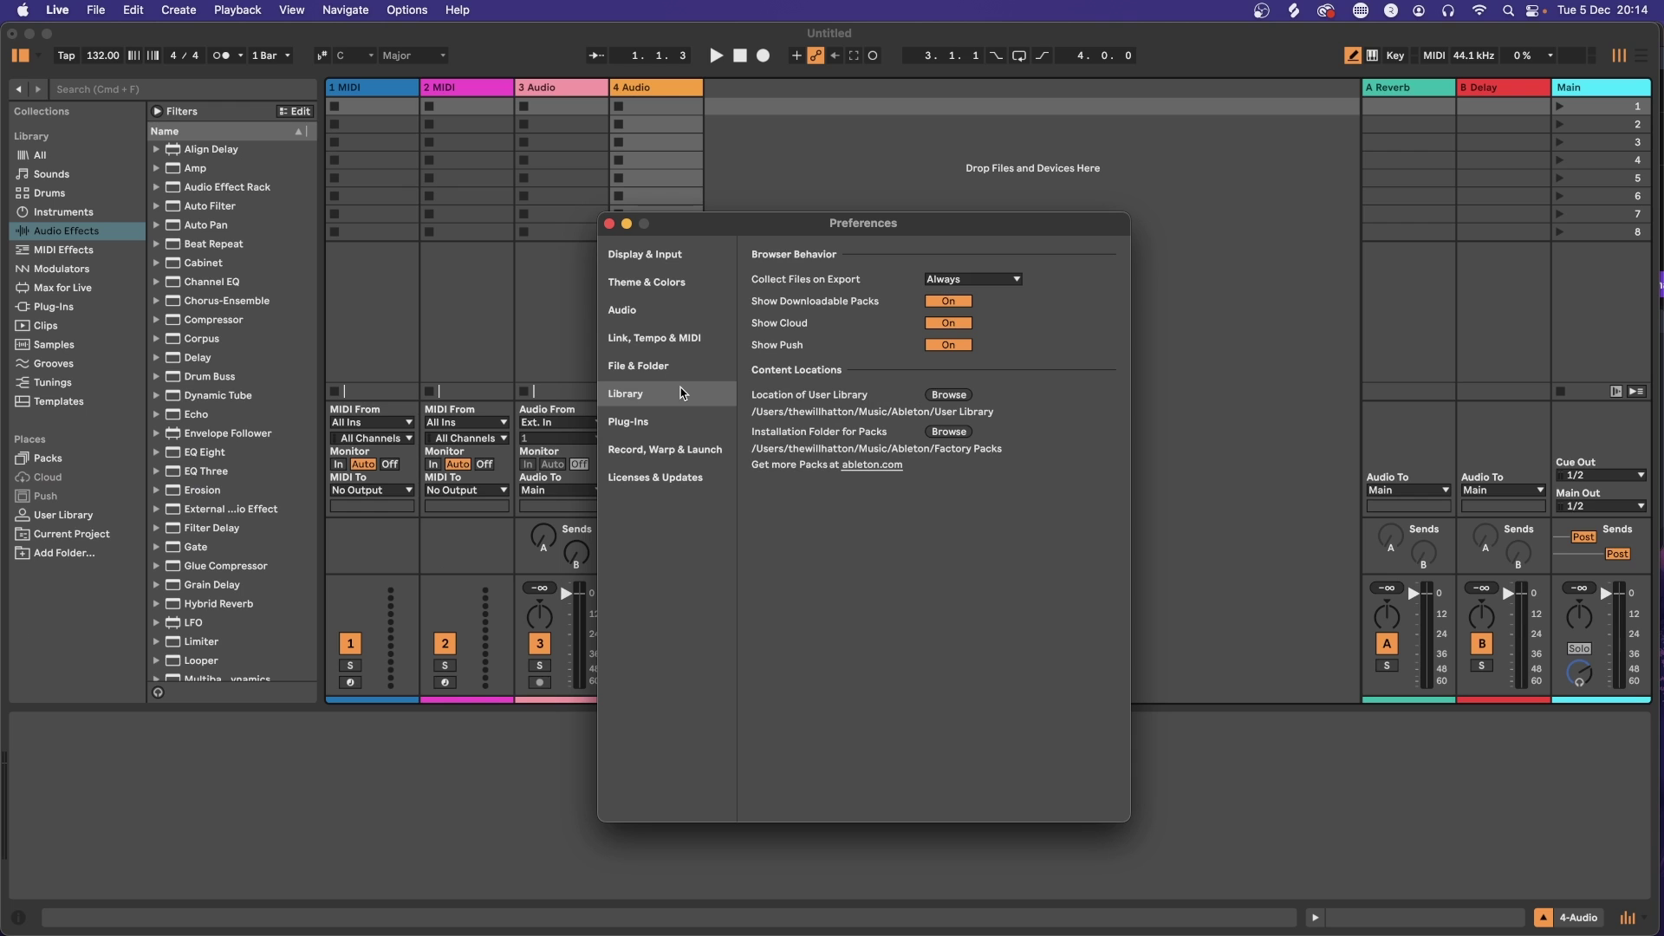
pyautogui.click(945, 325)
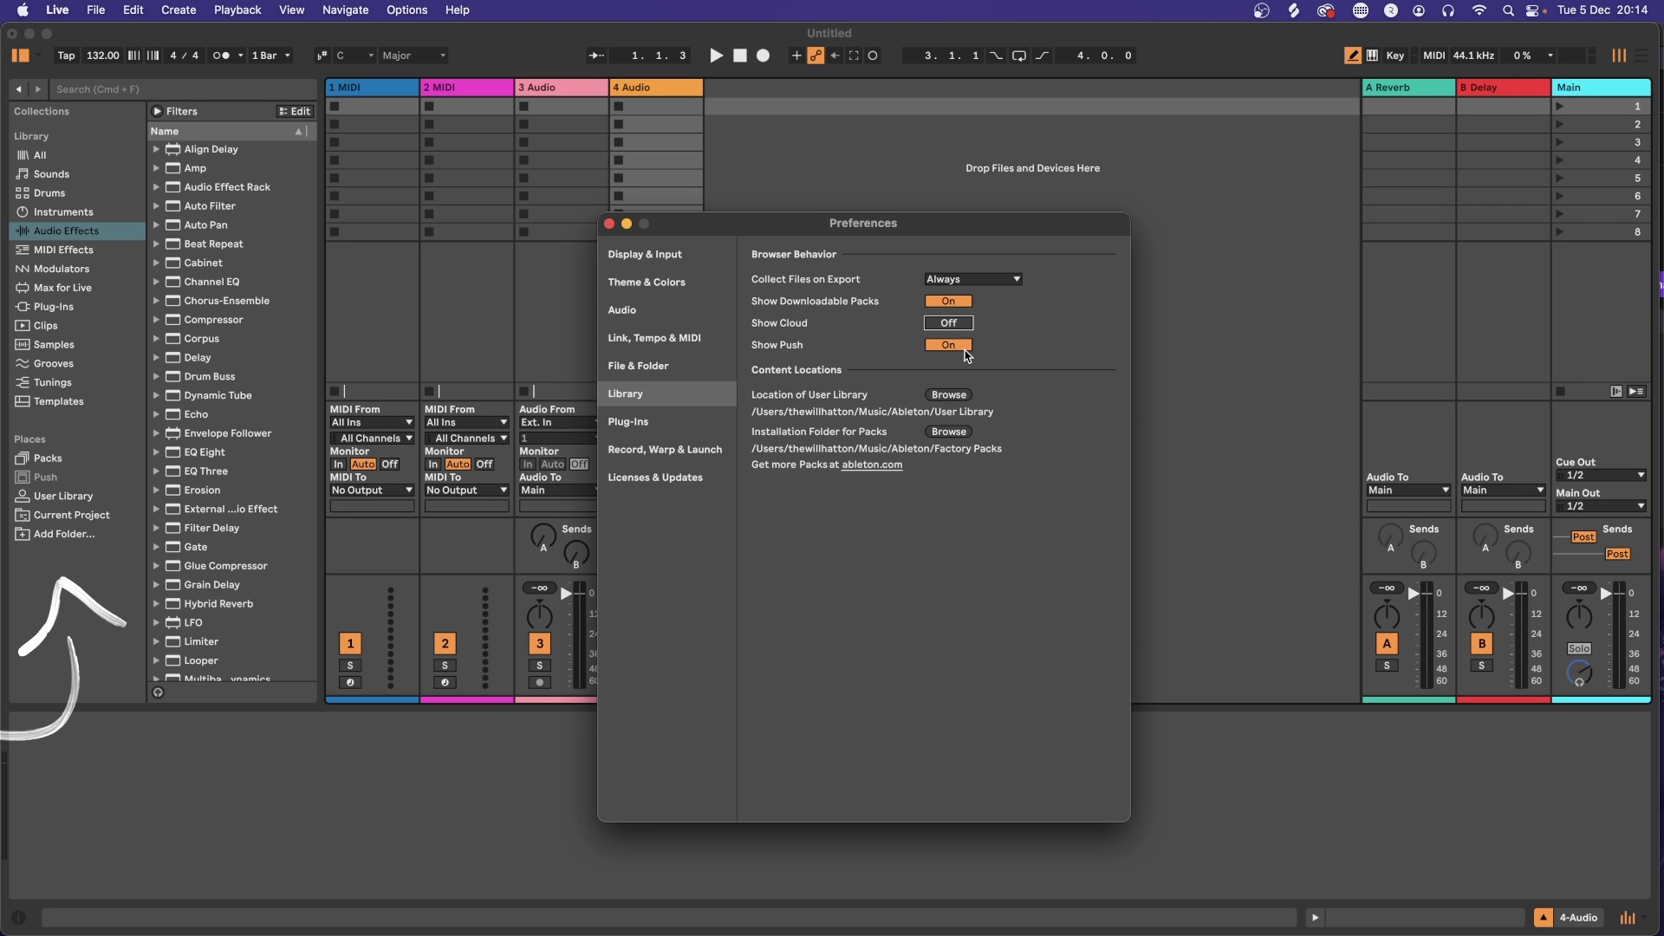
pyautogui.click(965, 349)
pyautogui.click(963, 346)
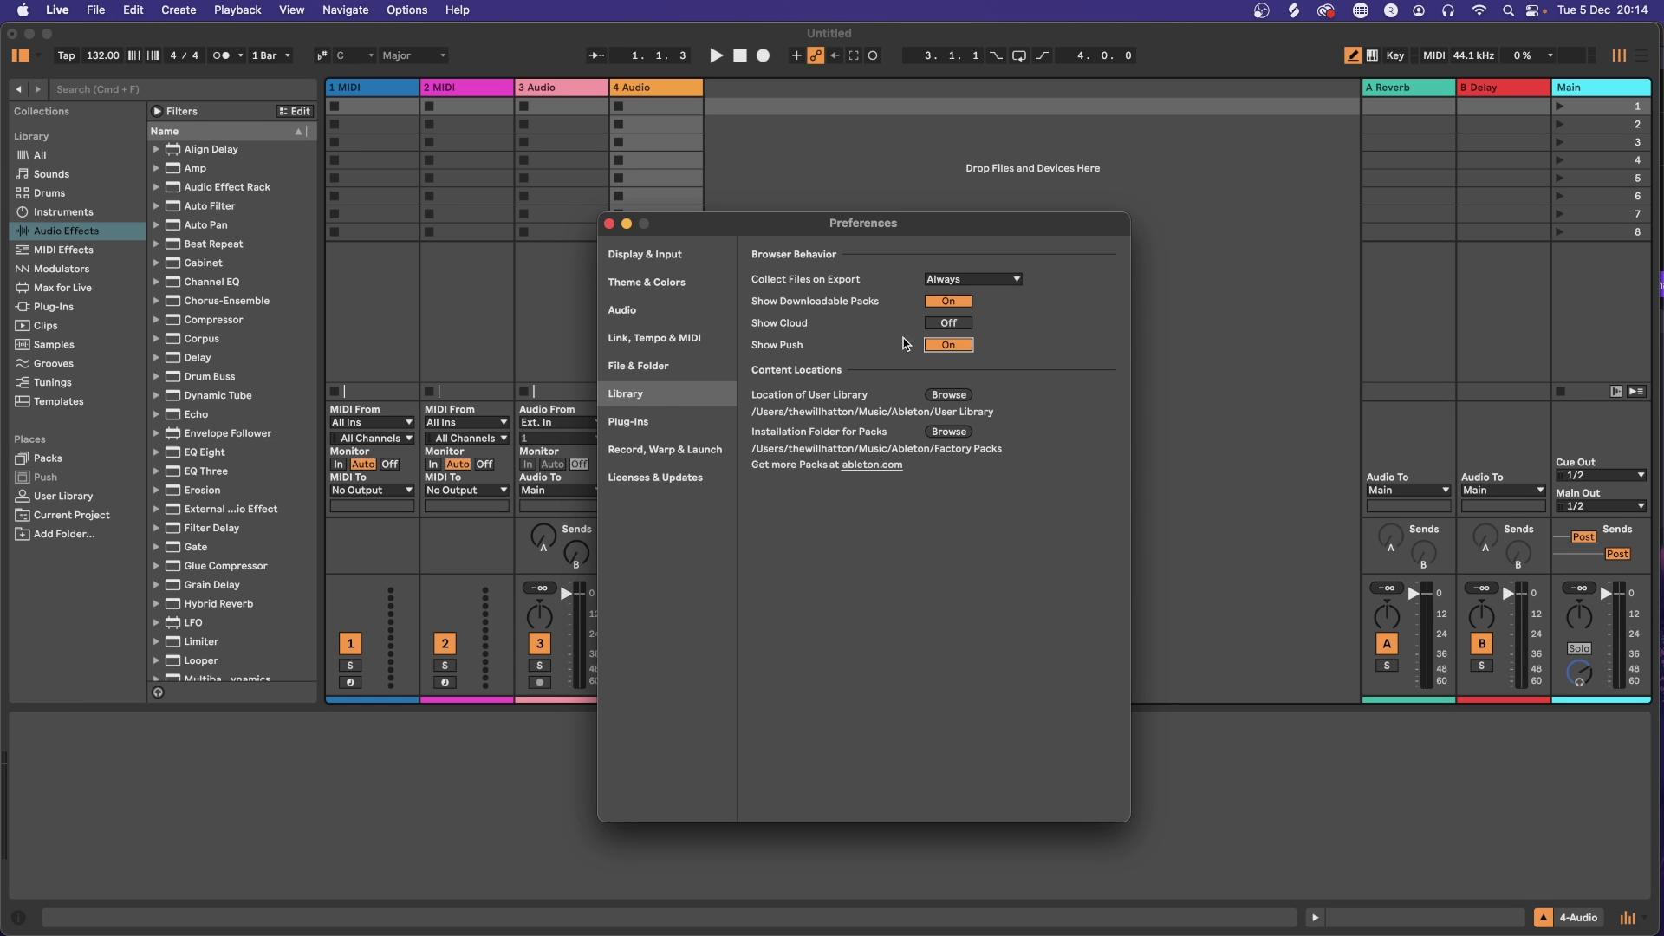
pyautogui.press('Escape')
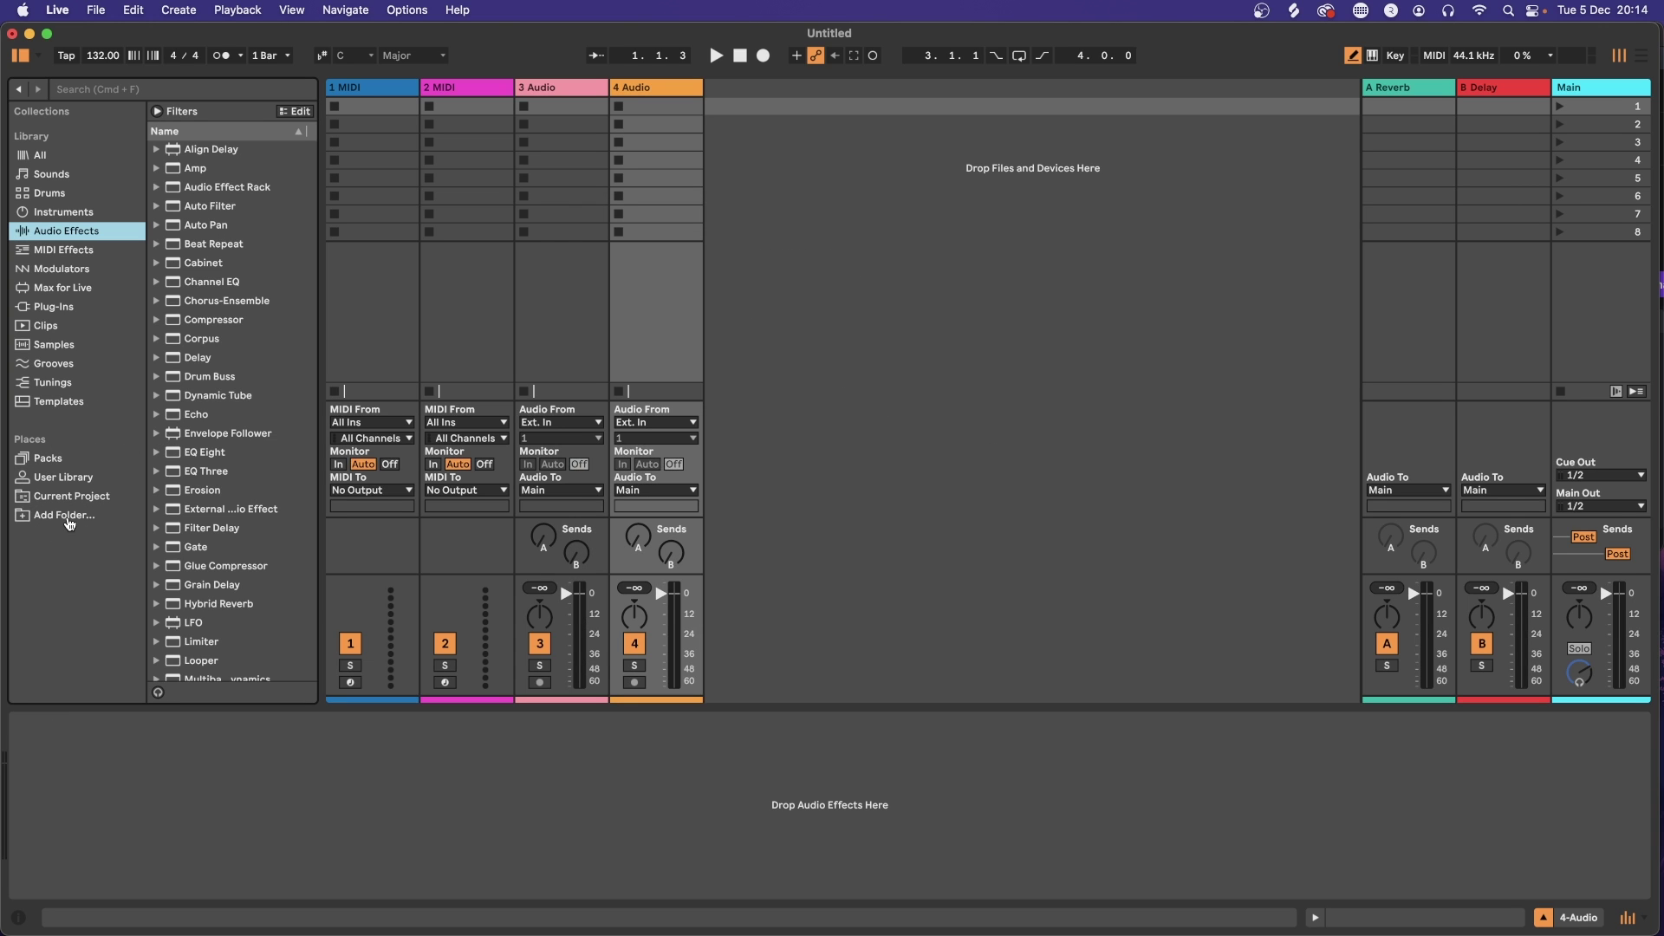
# Add the Music/Ableton folder to the browser's places
pyautogui.click(67, 516)
pyautogui.click(673, 285)
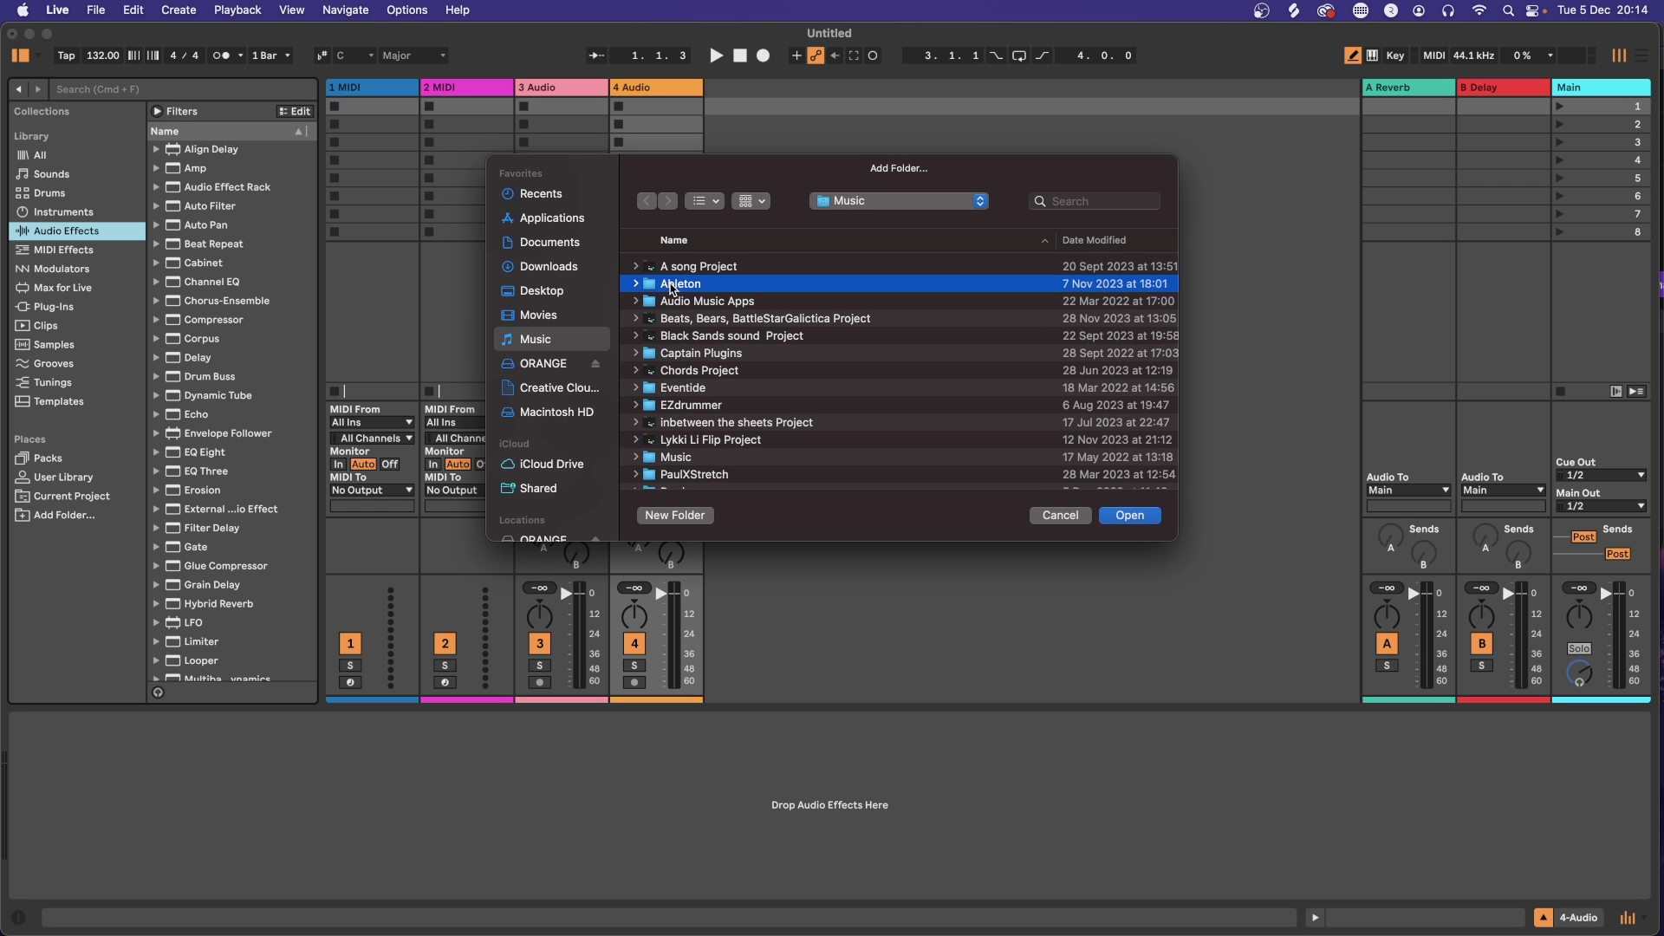
pyautogui.click(1122, 513)
pyautogui.scroll(-1, 227, 249)
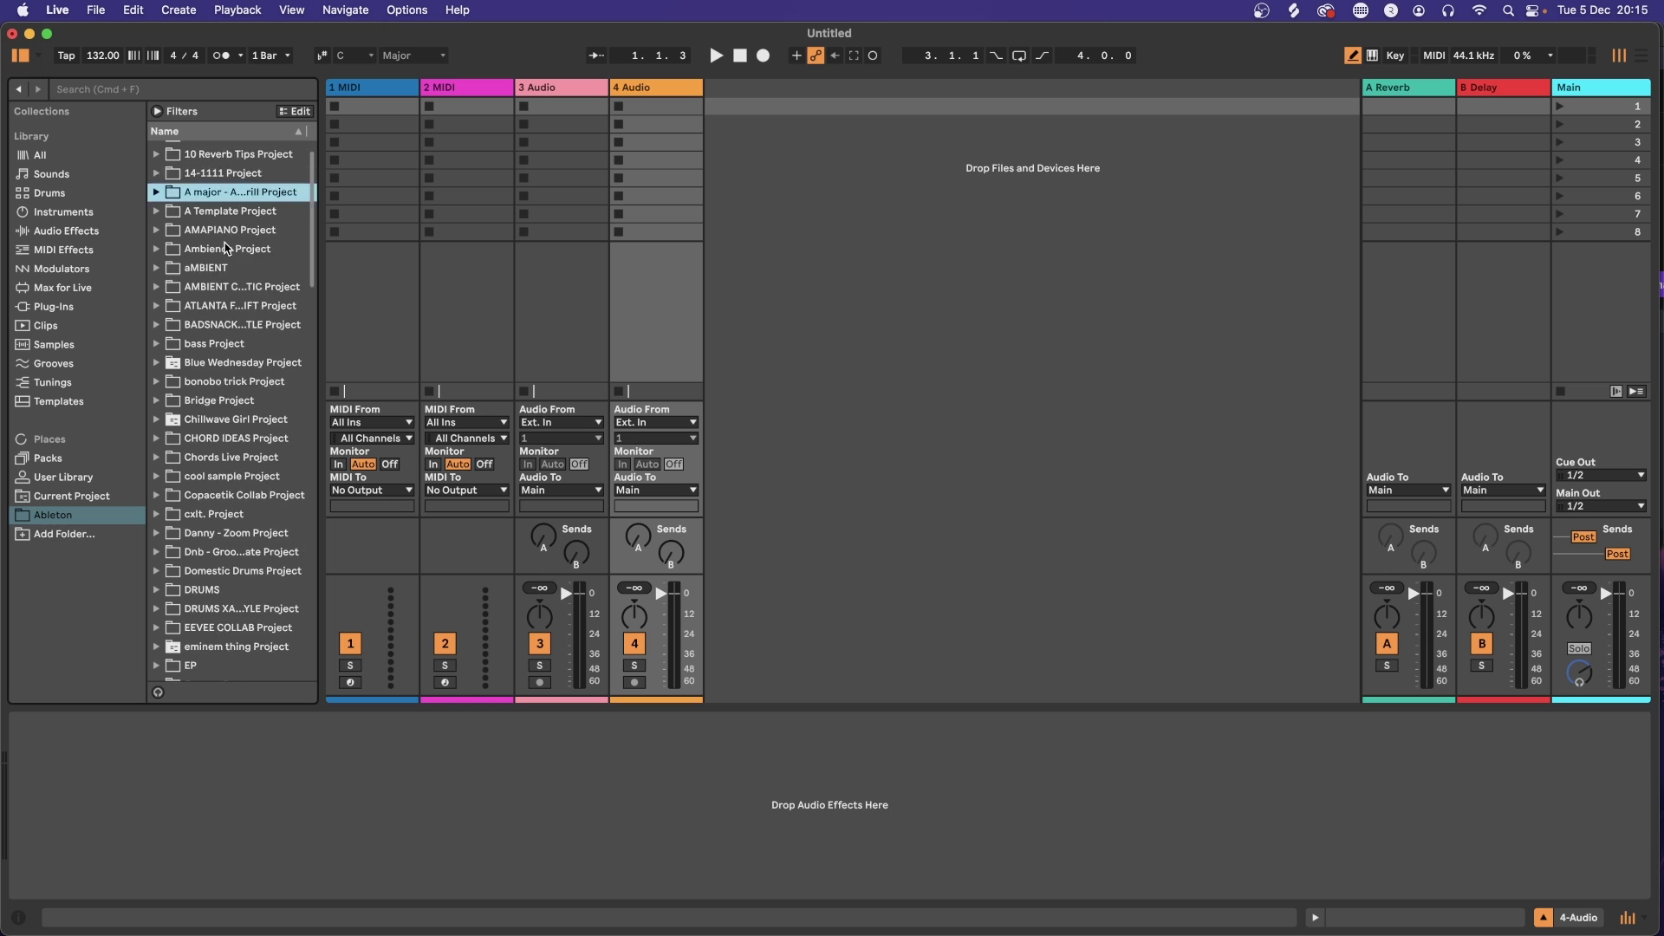
pyautogui.scroll(-15, 227, 249)
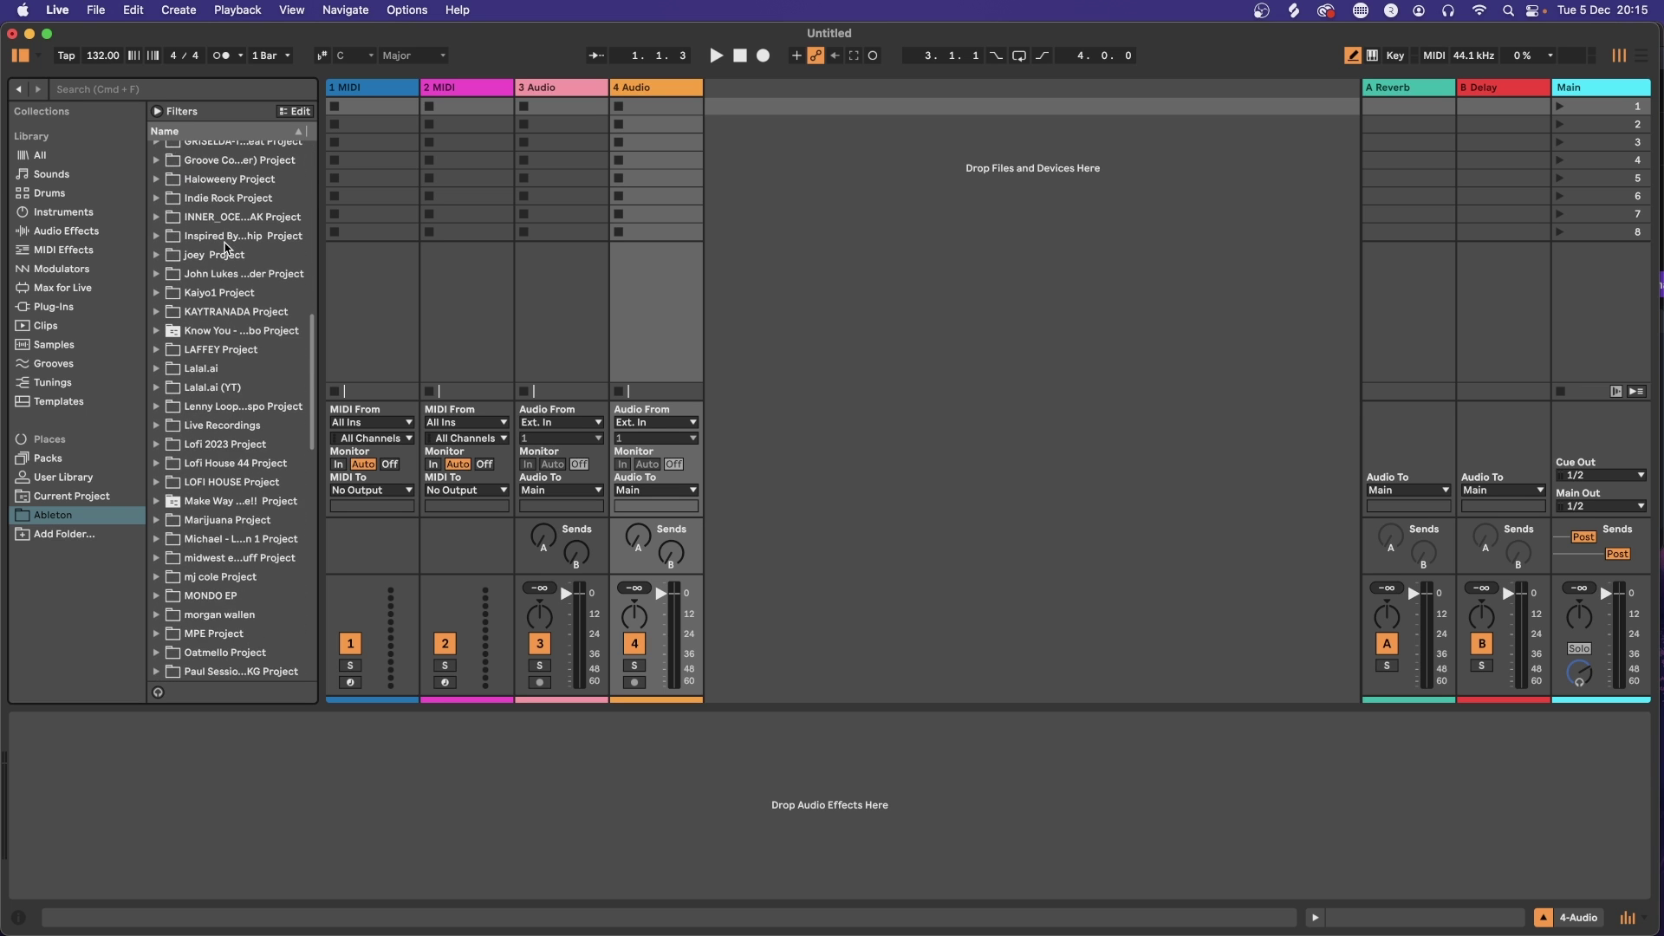
pyautogui.scroll(-10, 227, 249)
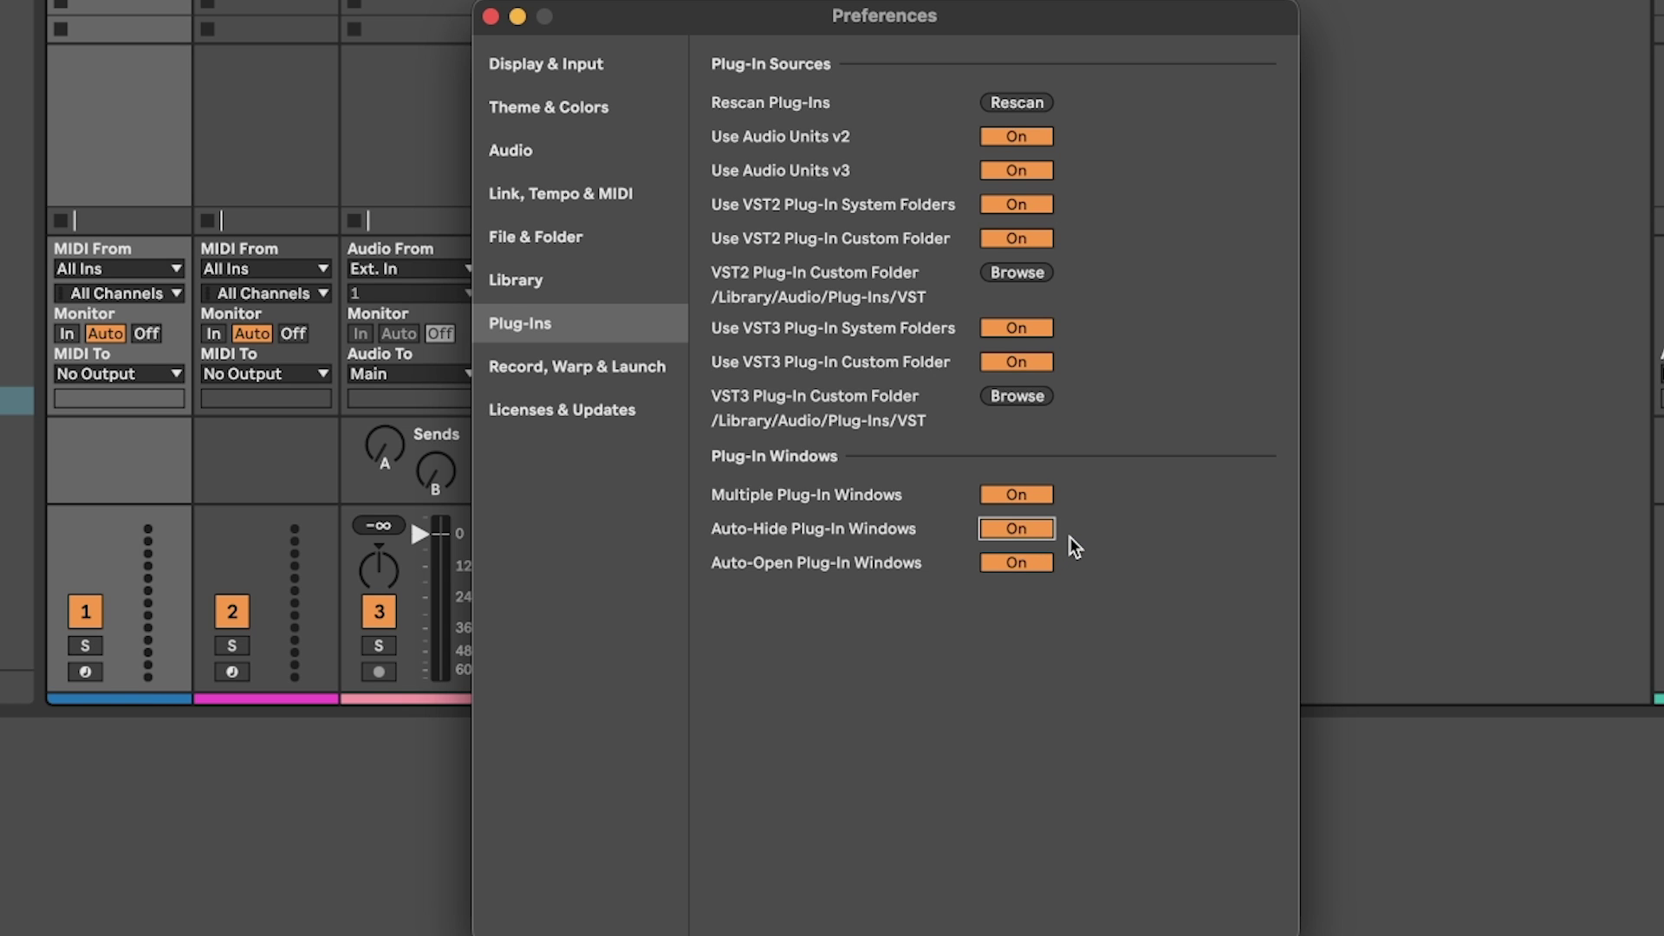
# On the Record, Warp & Launch page, keep 32-bit bit depth and review the Count-In options
pyautogui.click(637, 361)
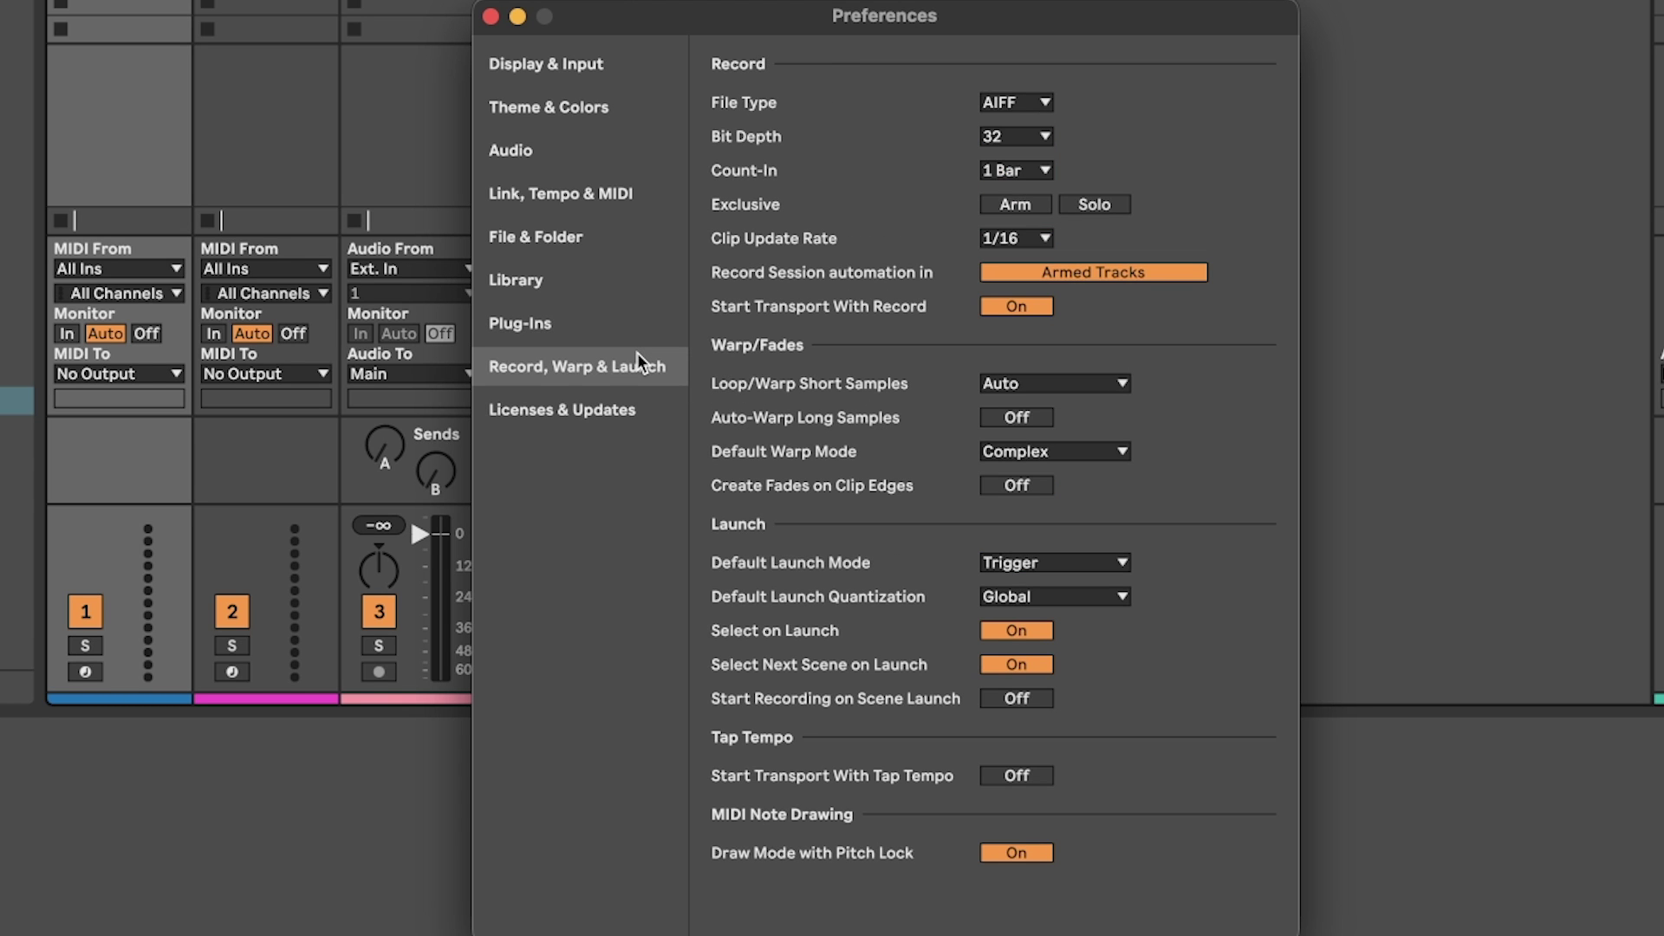
pyautogui.click(1008, 137)
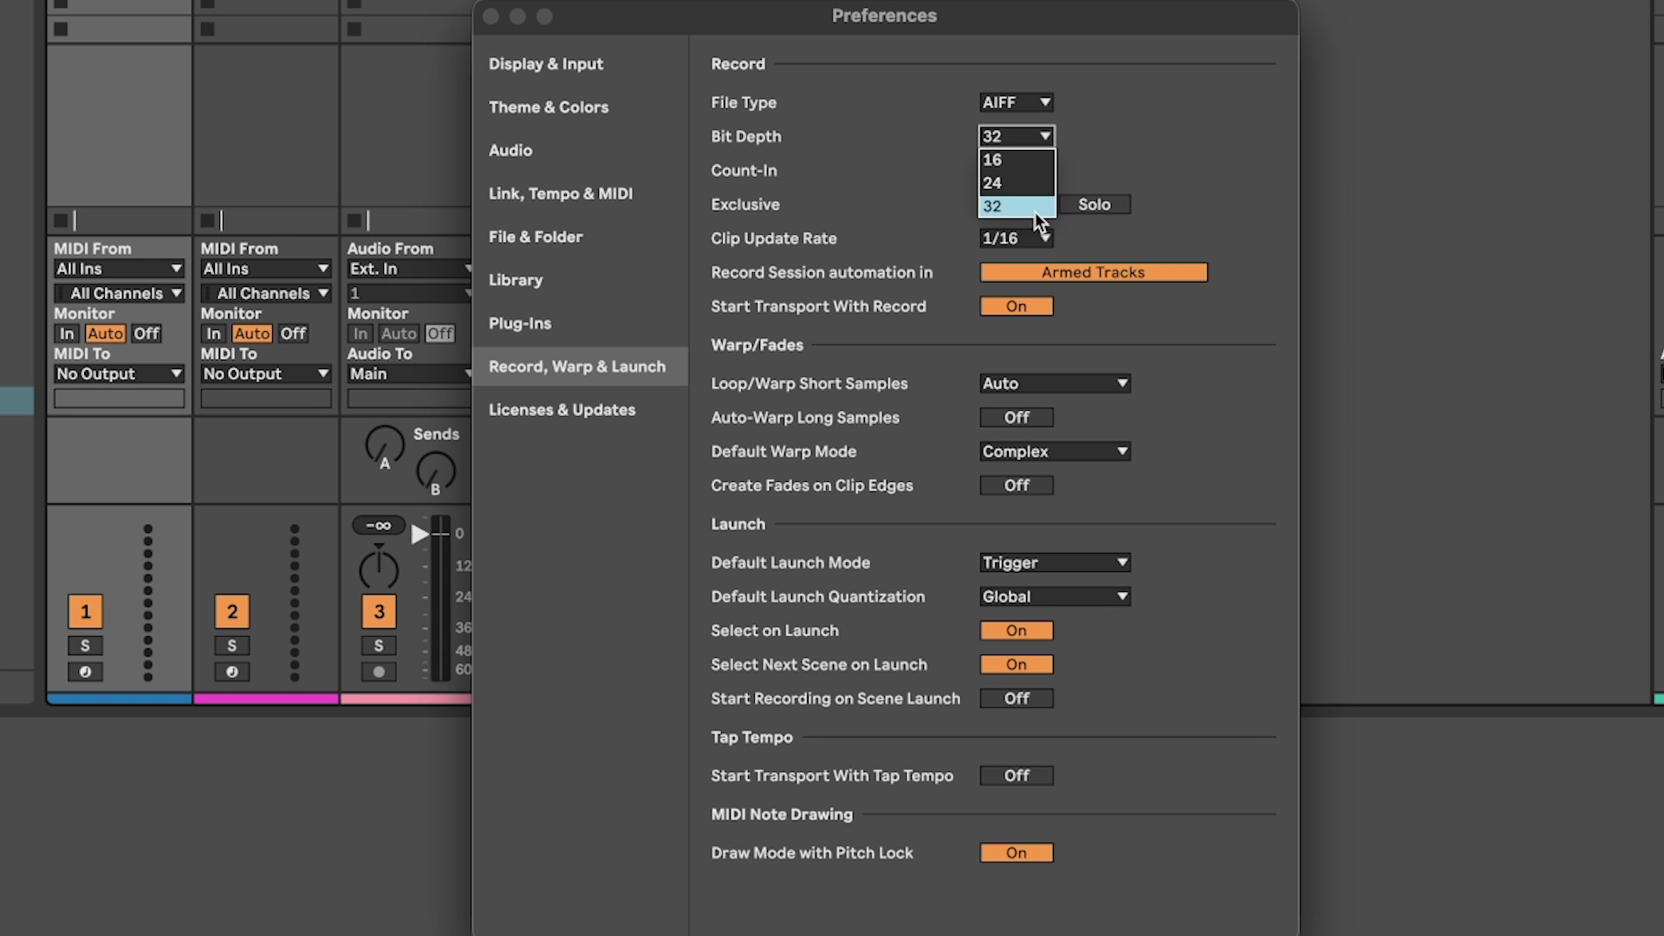
pyautogui.click(1077, 138)
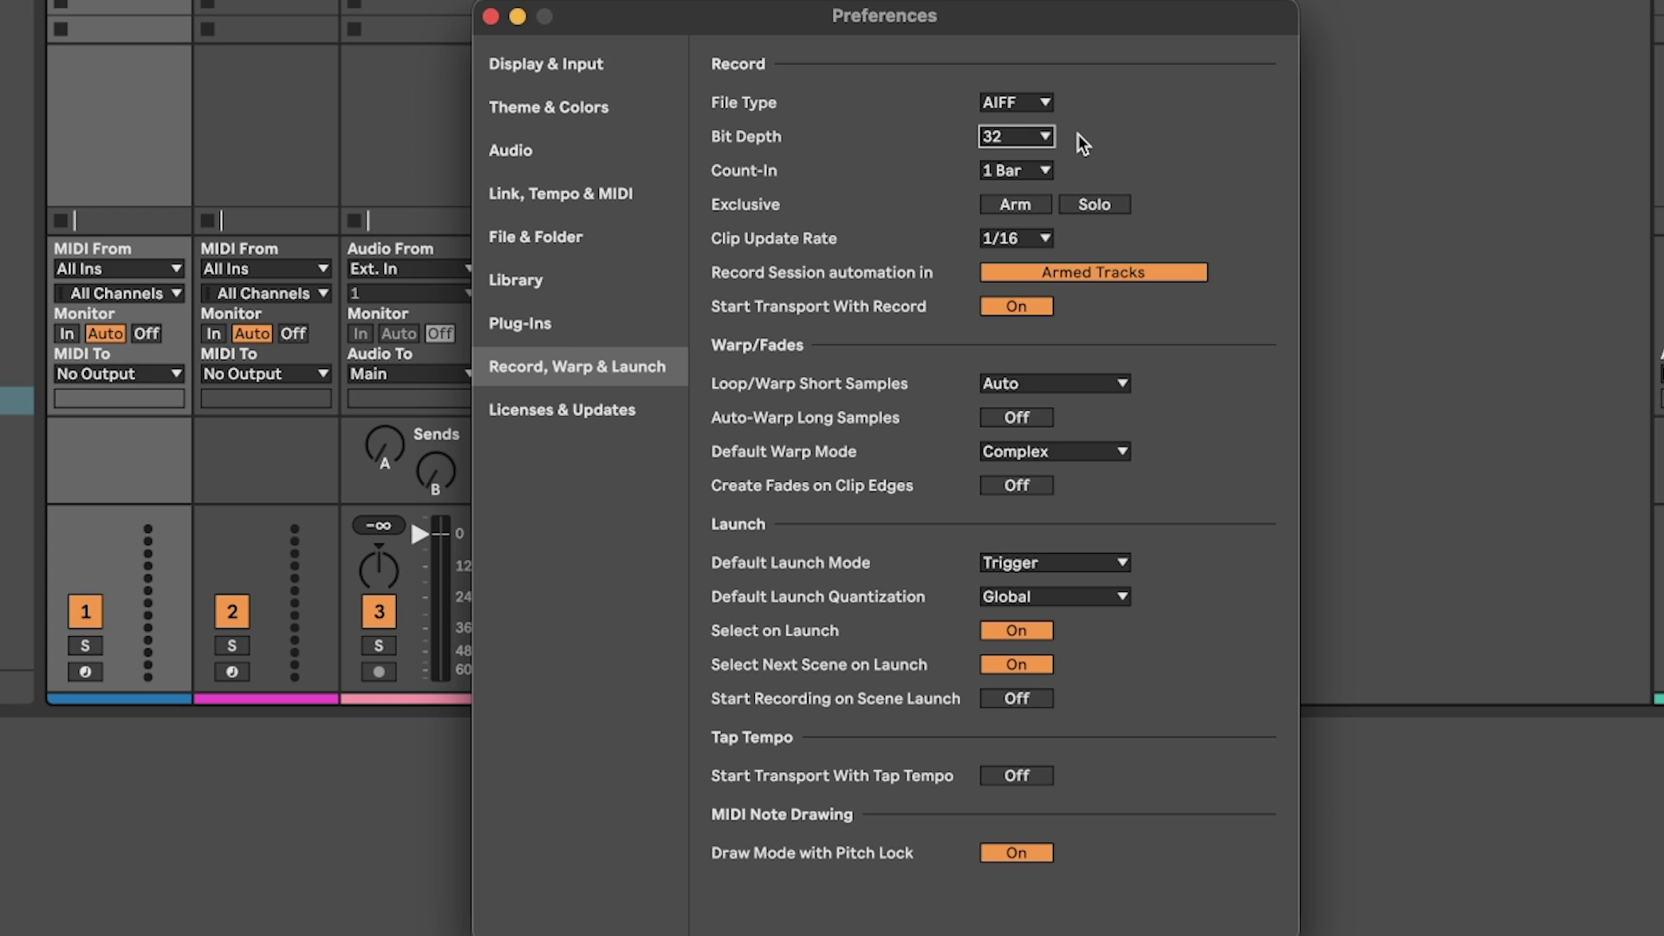
pyautogui.click(1022, 169)
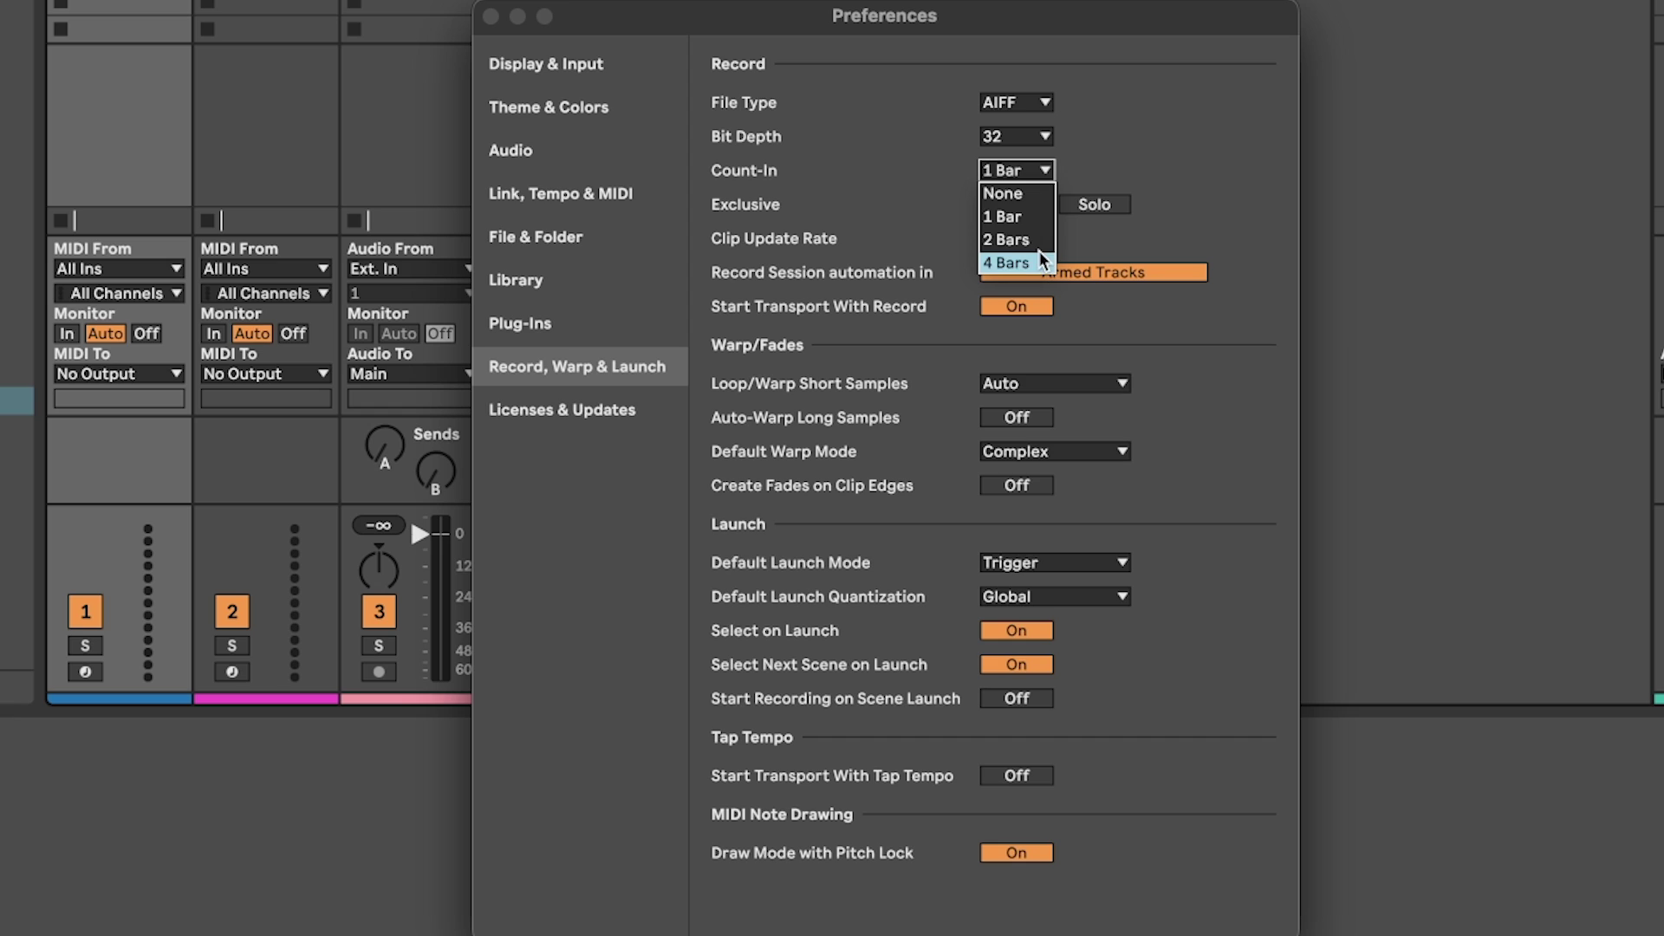
# Keep 1 Bar count-in, Auto short-sample warping, long-sample auto-warp off, Complex warp mode, fades off
pyautogui.click(1042, 217)
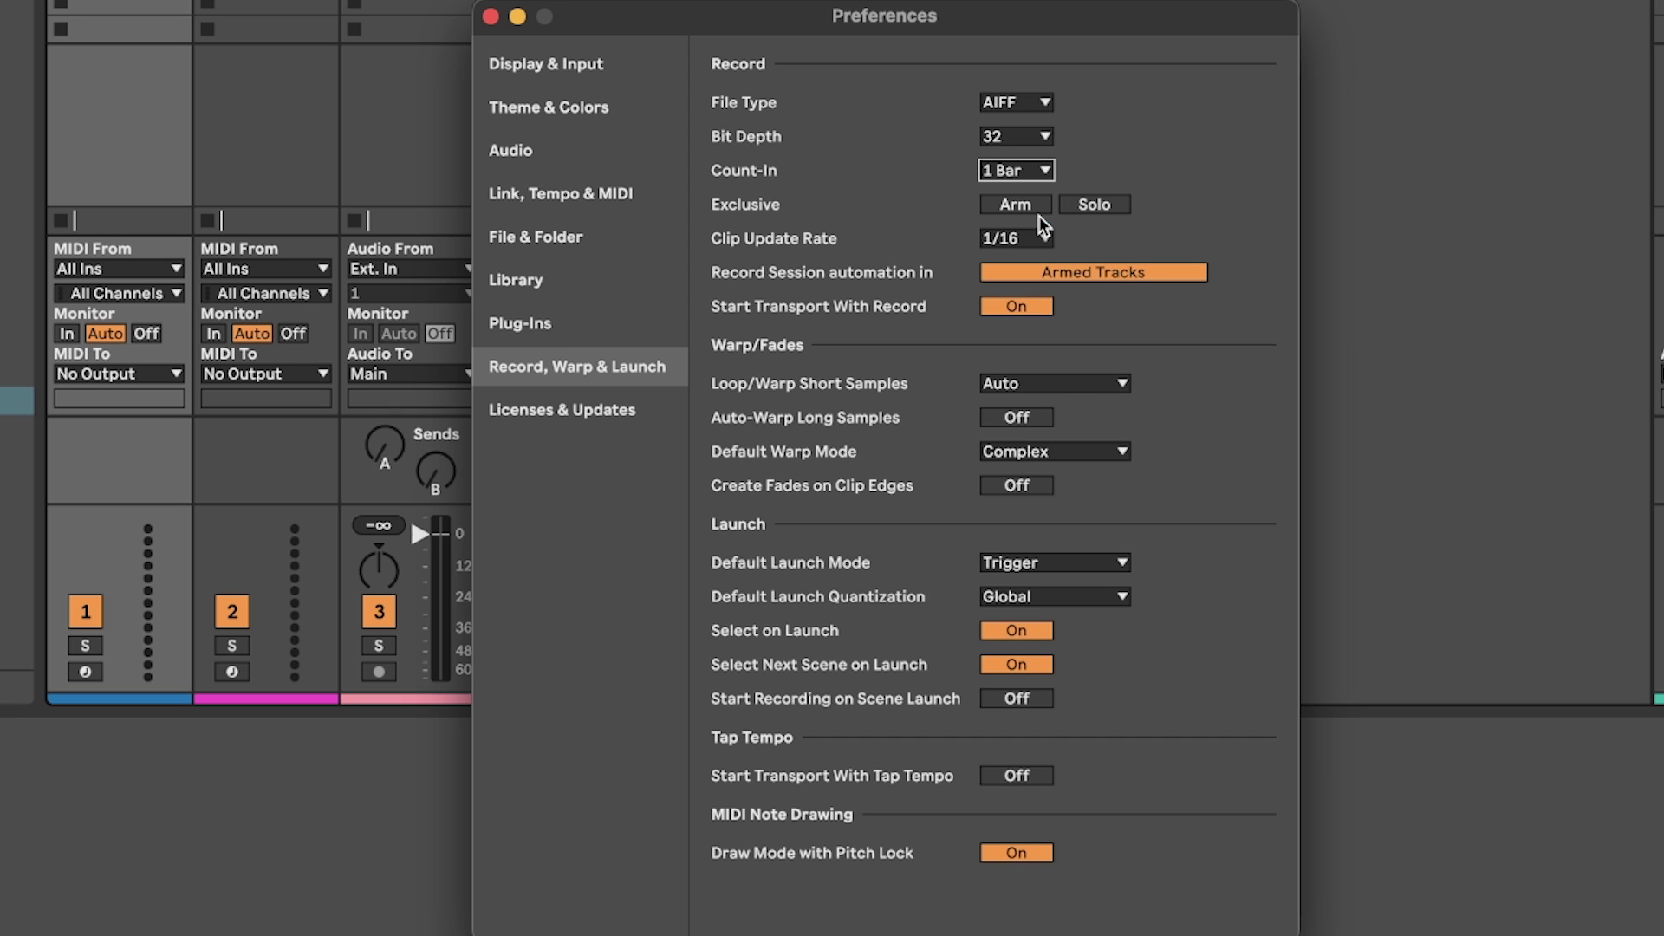
pyautogui.click(1059, 382)
pyautogui.click(1059, 382)
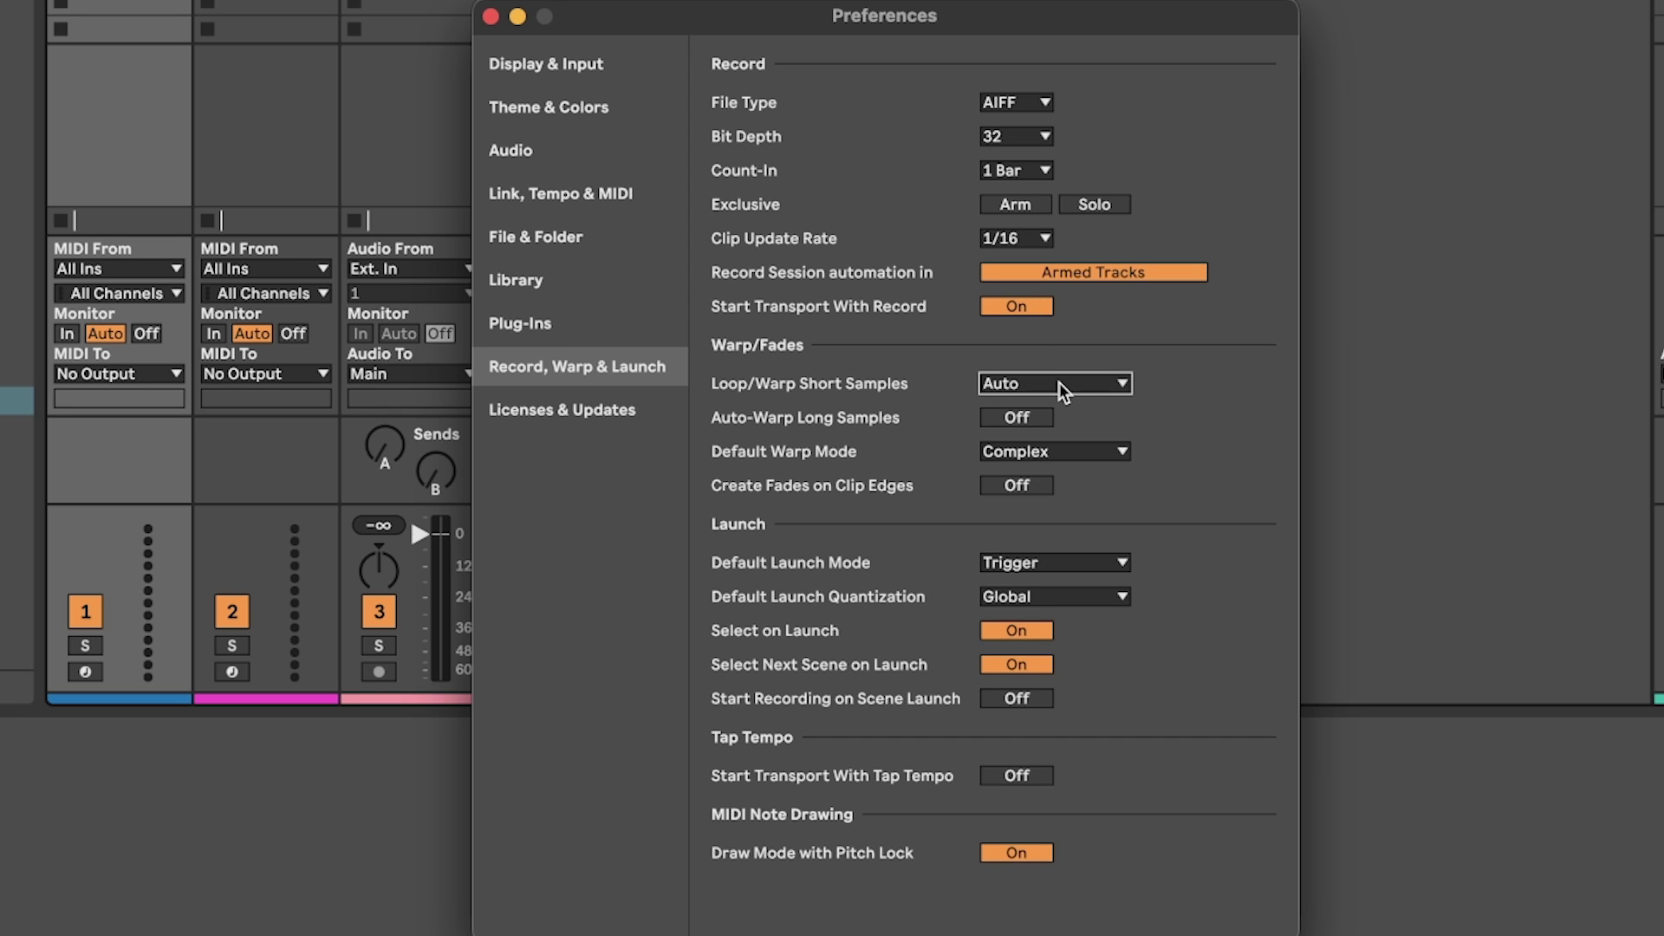
pyautogui.click(1031, 419)
pyautogui.click(1031, 418)
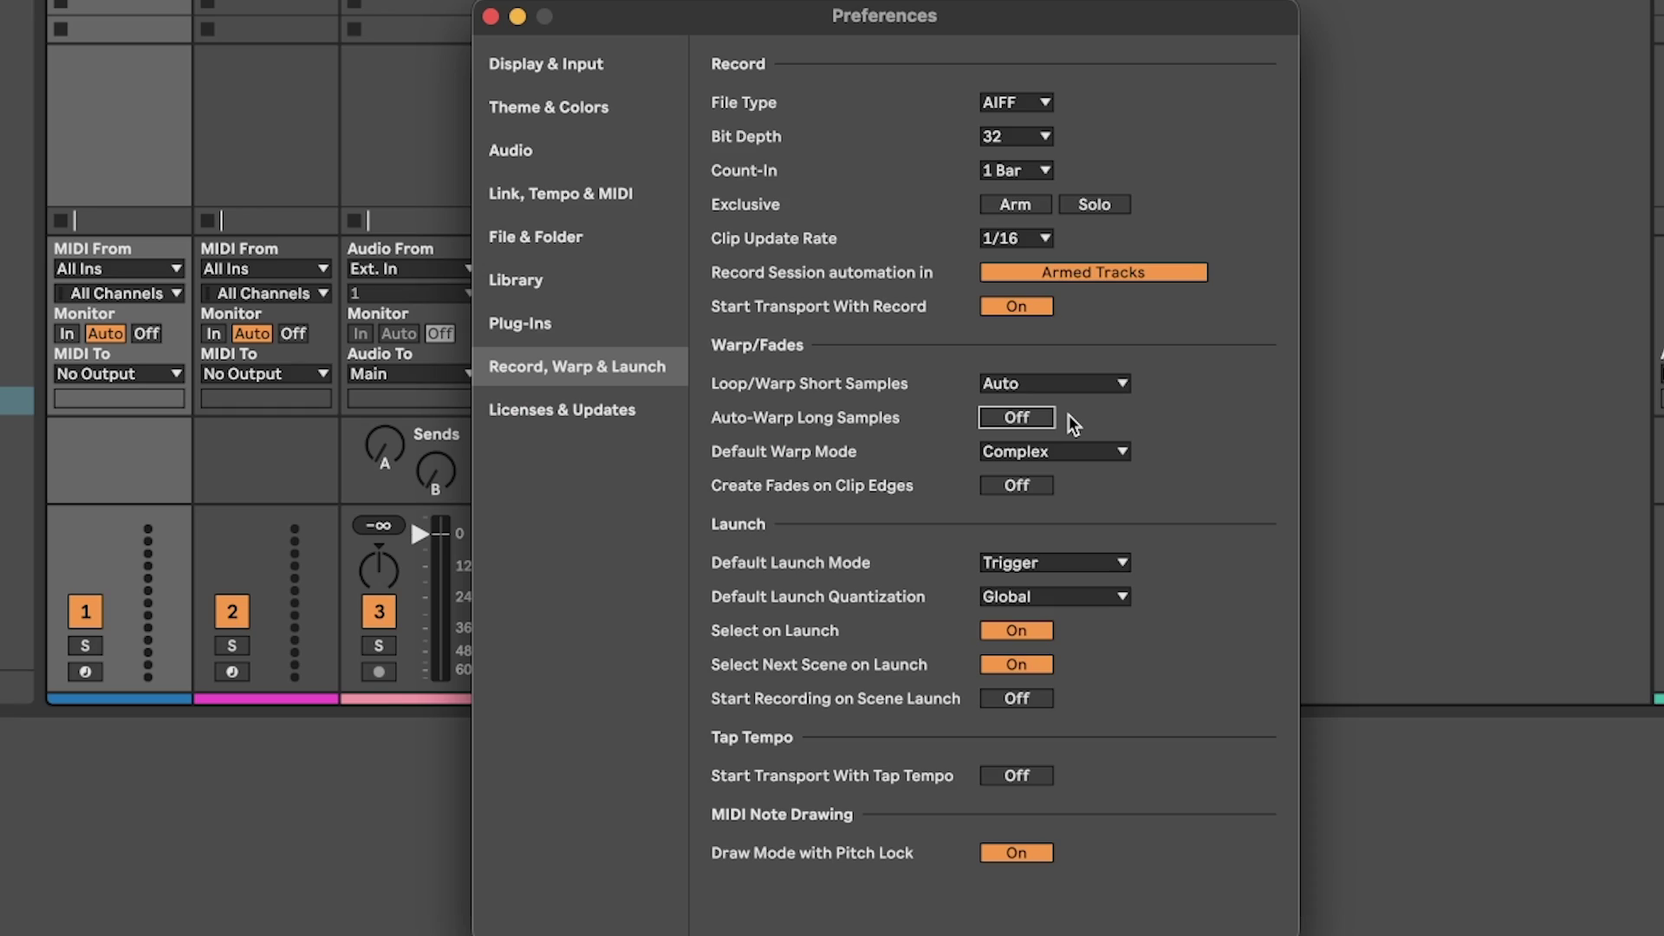
pyautogui.click(1076, 450)
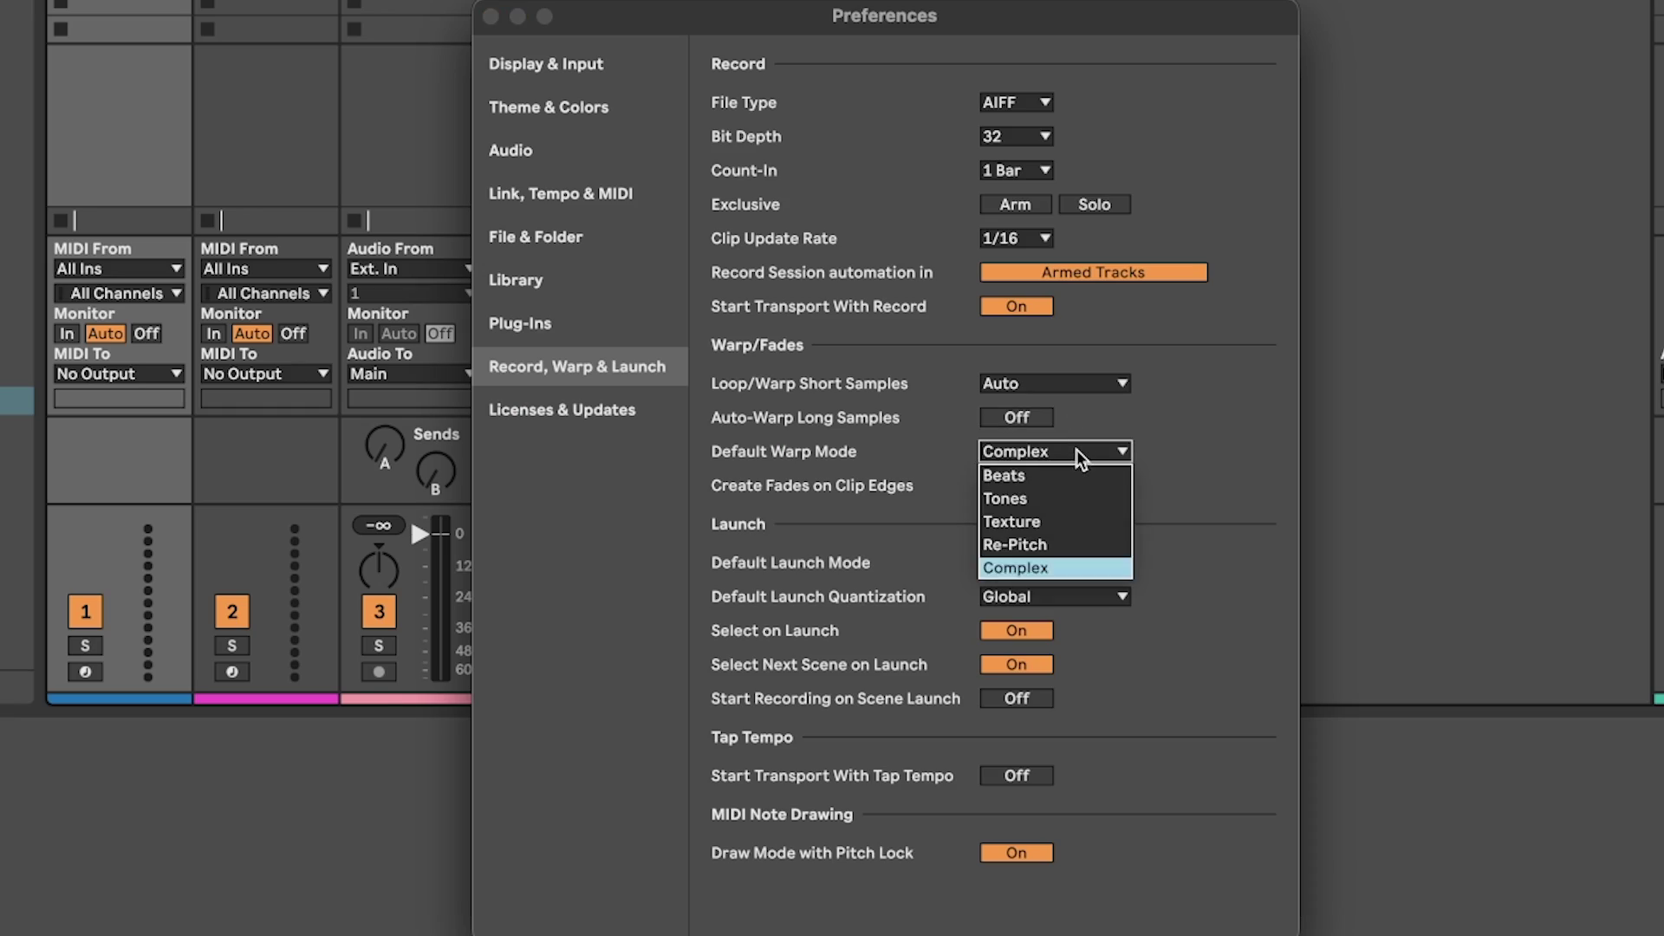
pyautogui.click(1062, 565)
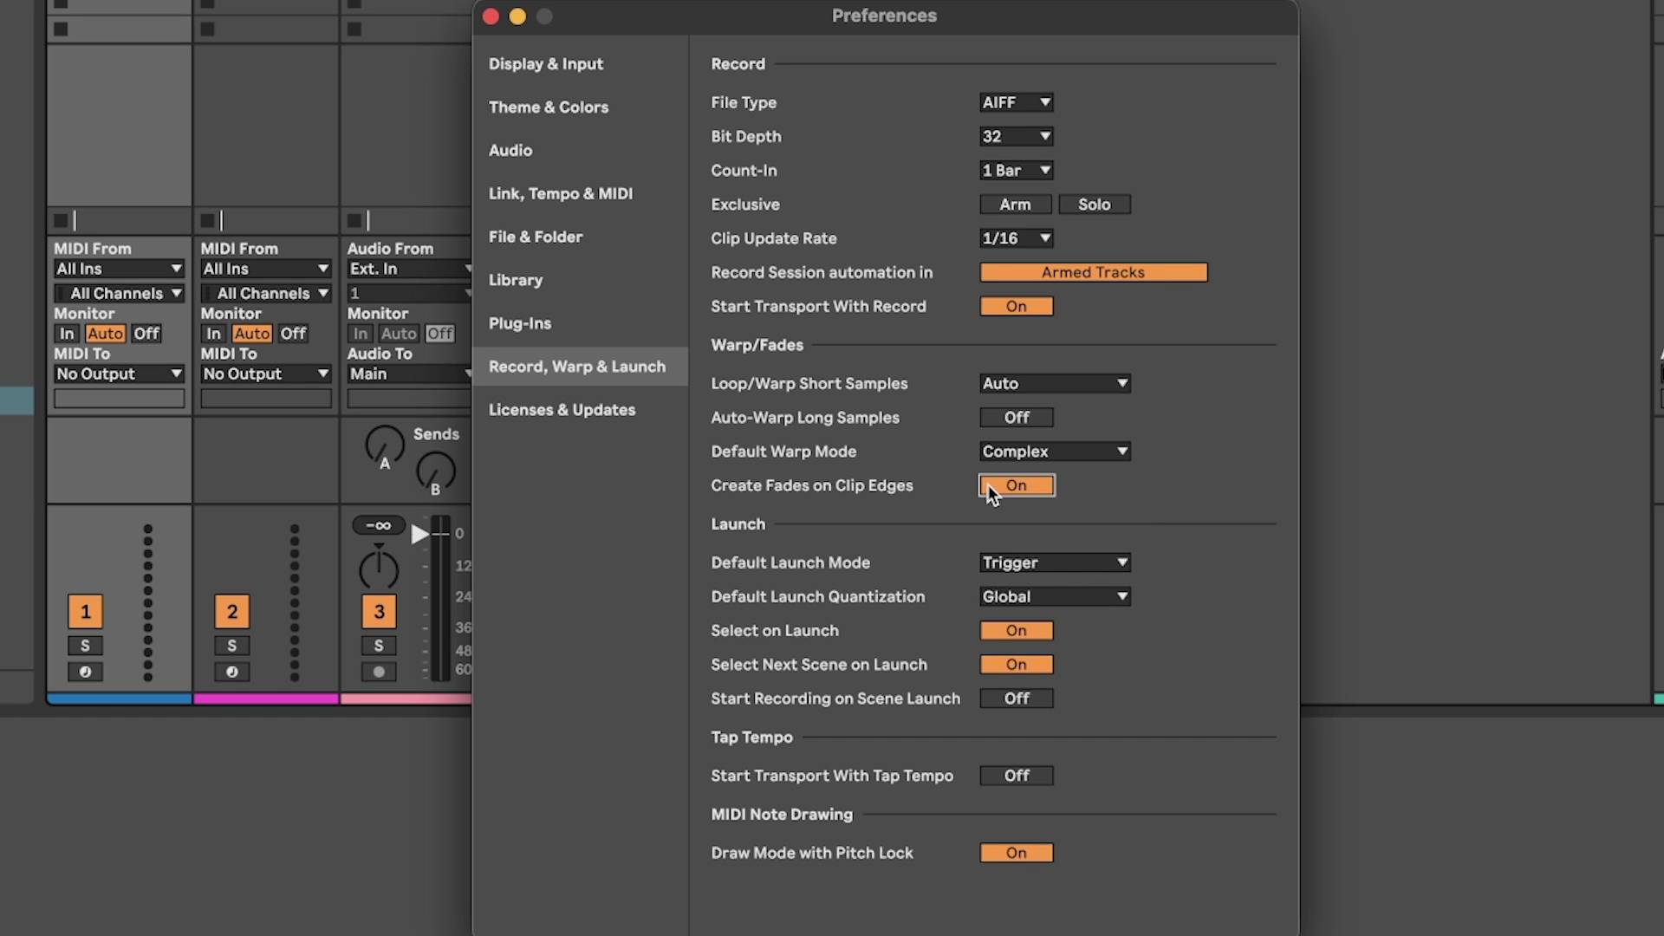
pyautogui.click(1049, 487)
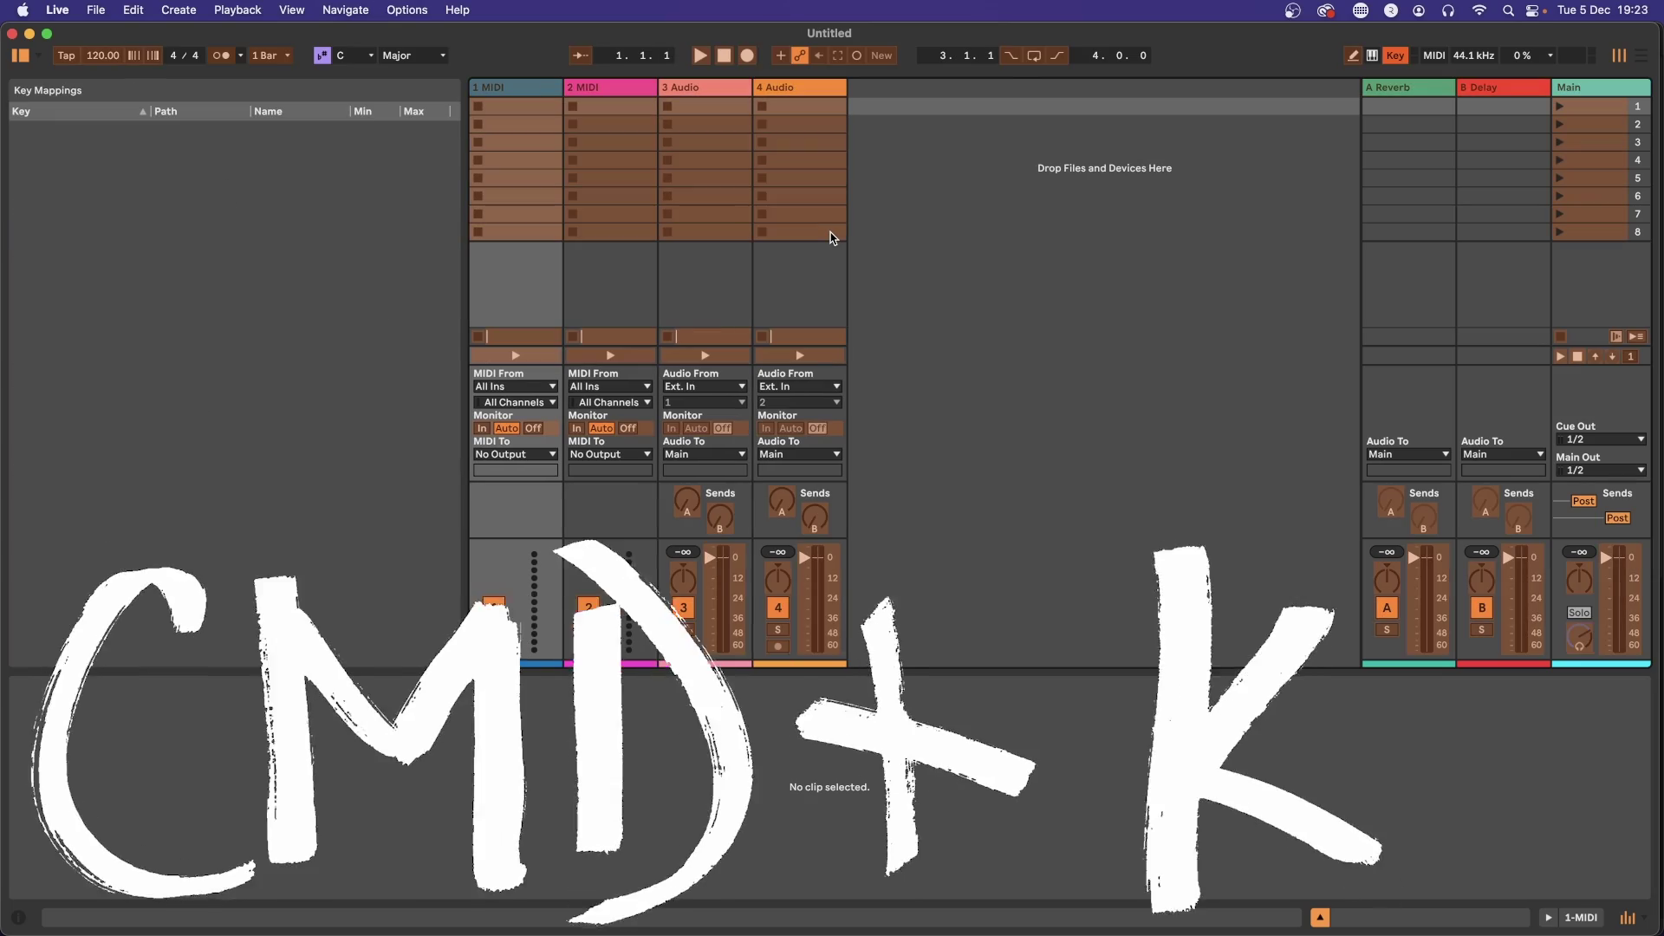
# Toggle MIDI Map mode with Cmd+M and Key Map mode with Cmd+K
pyautogui.press('super+m')
pyautogui.press('super+k')
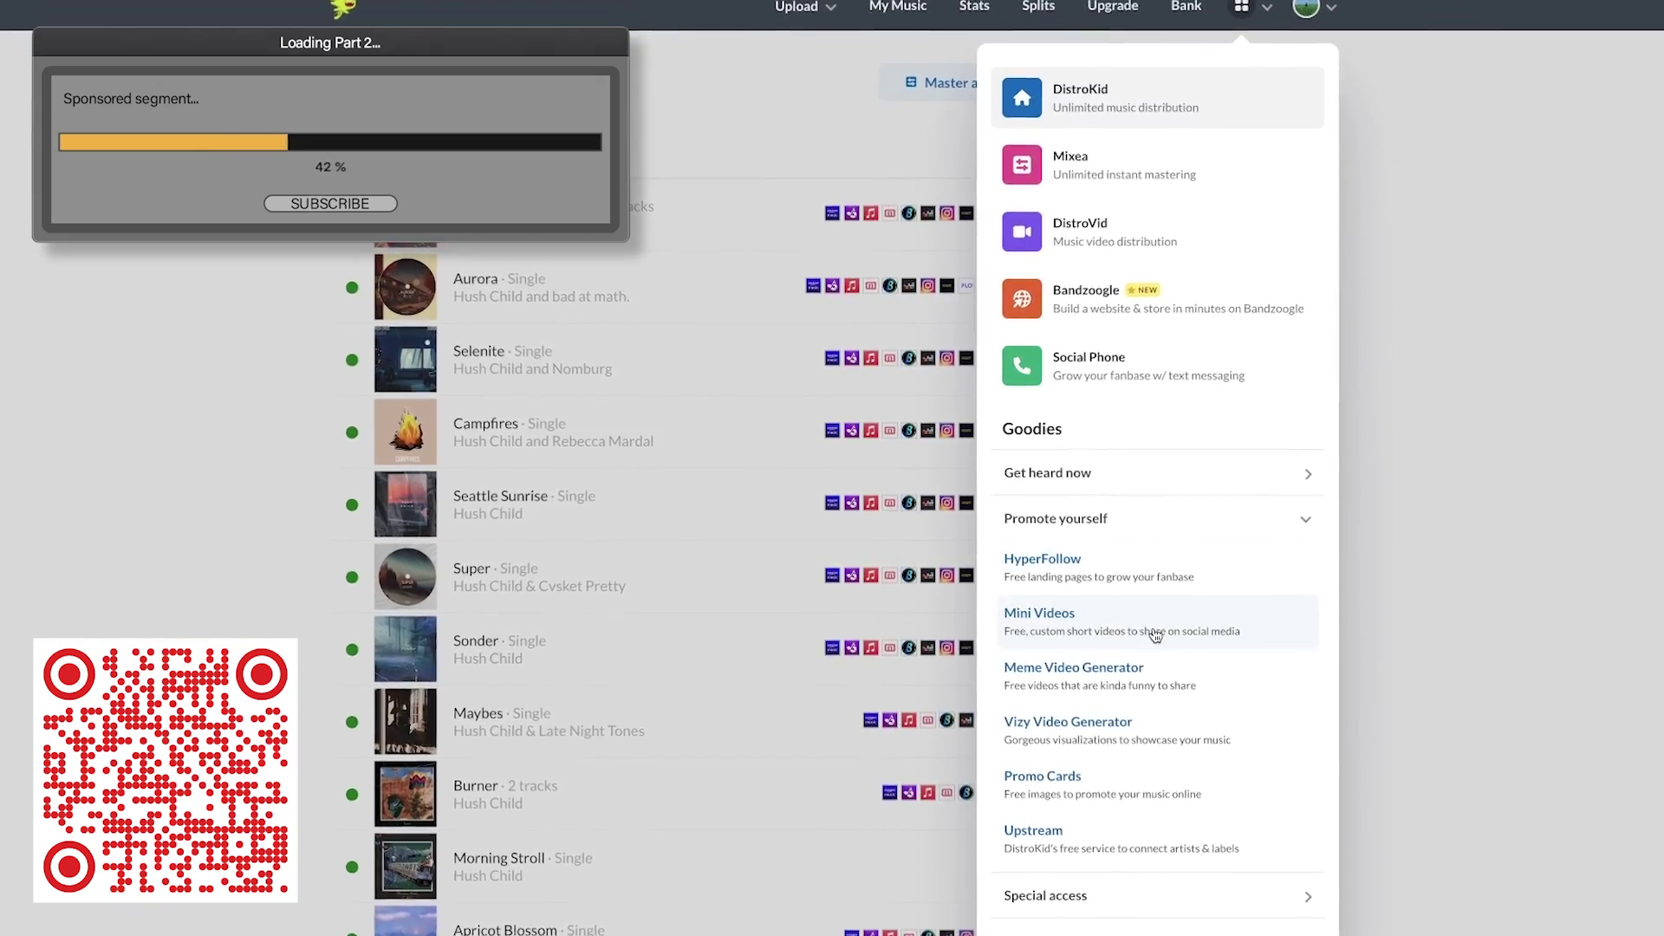
# Open DistroKid's Promo Cards page and scroll through the templates
pyautogui.click(1040, 773)
pyautogui.scroll(-2, 1453, 349)
pyautogui.scroll(-5, 1453, 349)
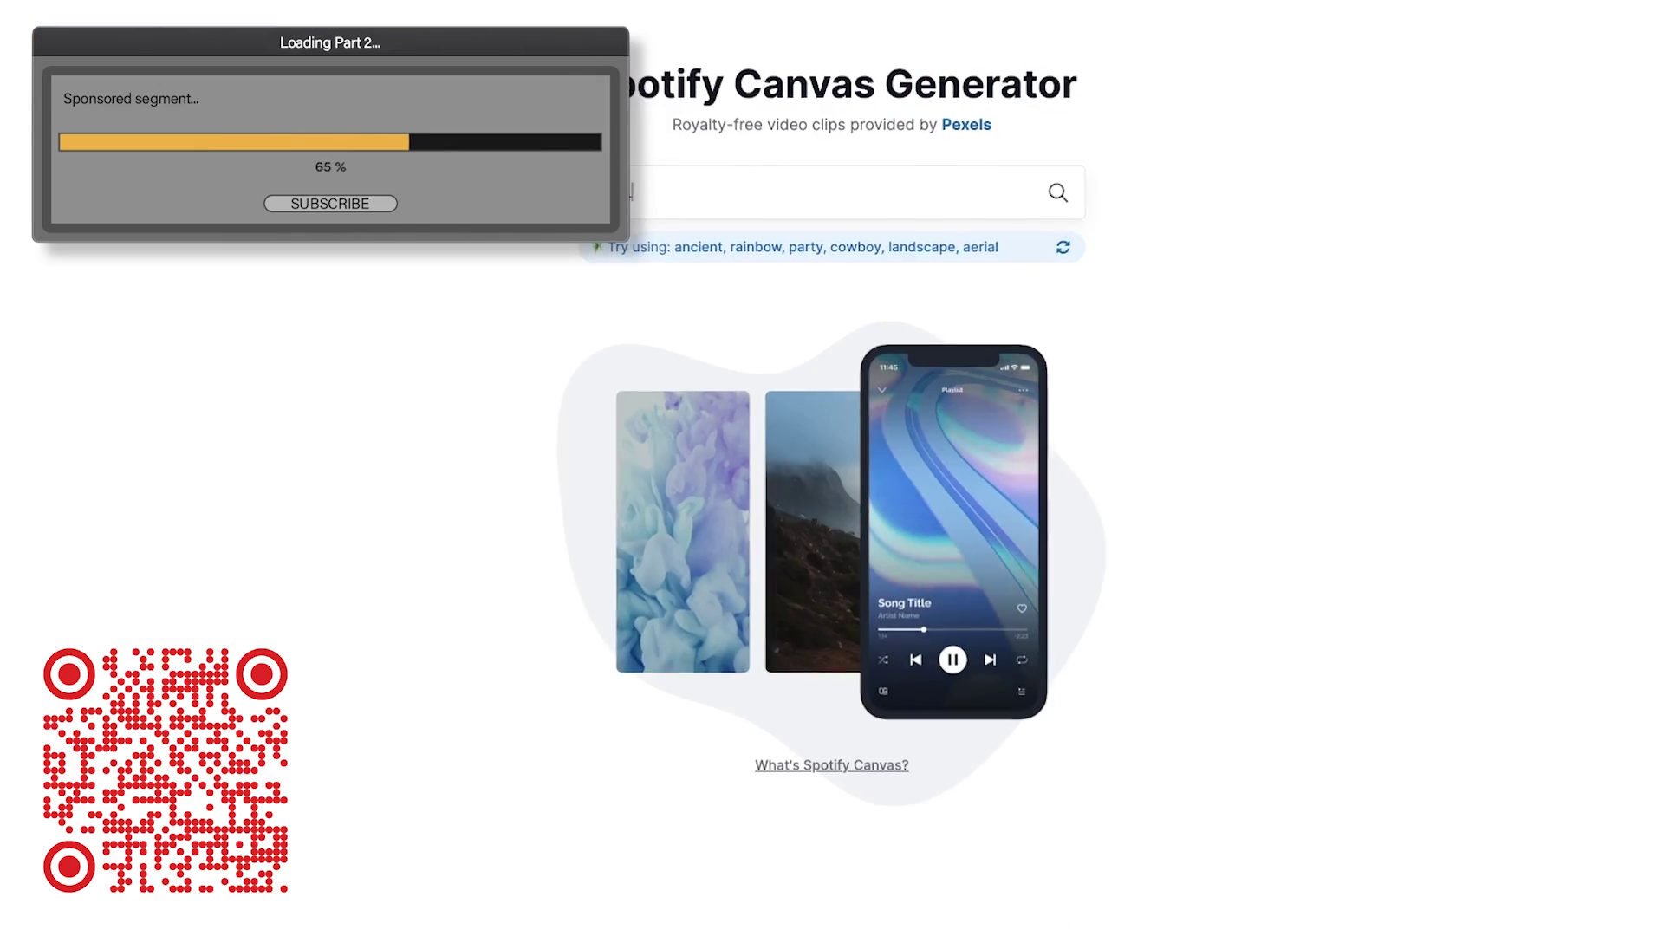
# Search the Spotify Canvas Generator for jellyfish video clips and scroll the results
pyautogui.write('YFISH')
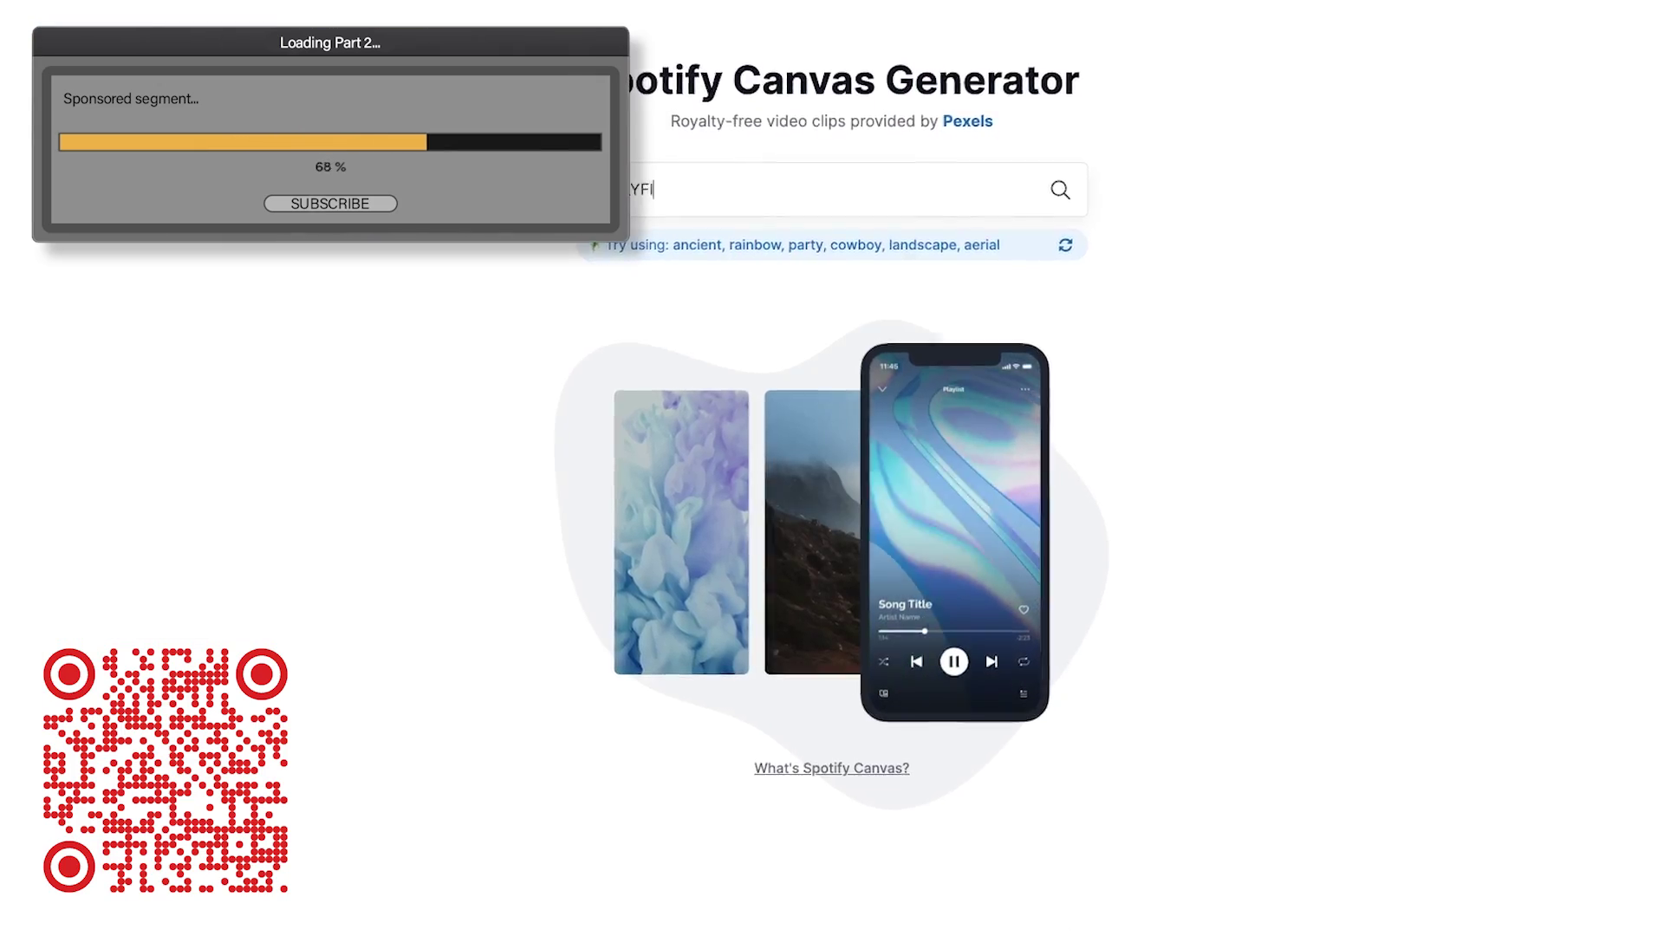
pyautogui.press('Return')
pyautogui.scroll(-3, 1567, 416)
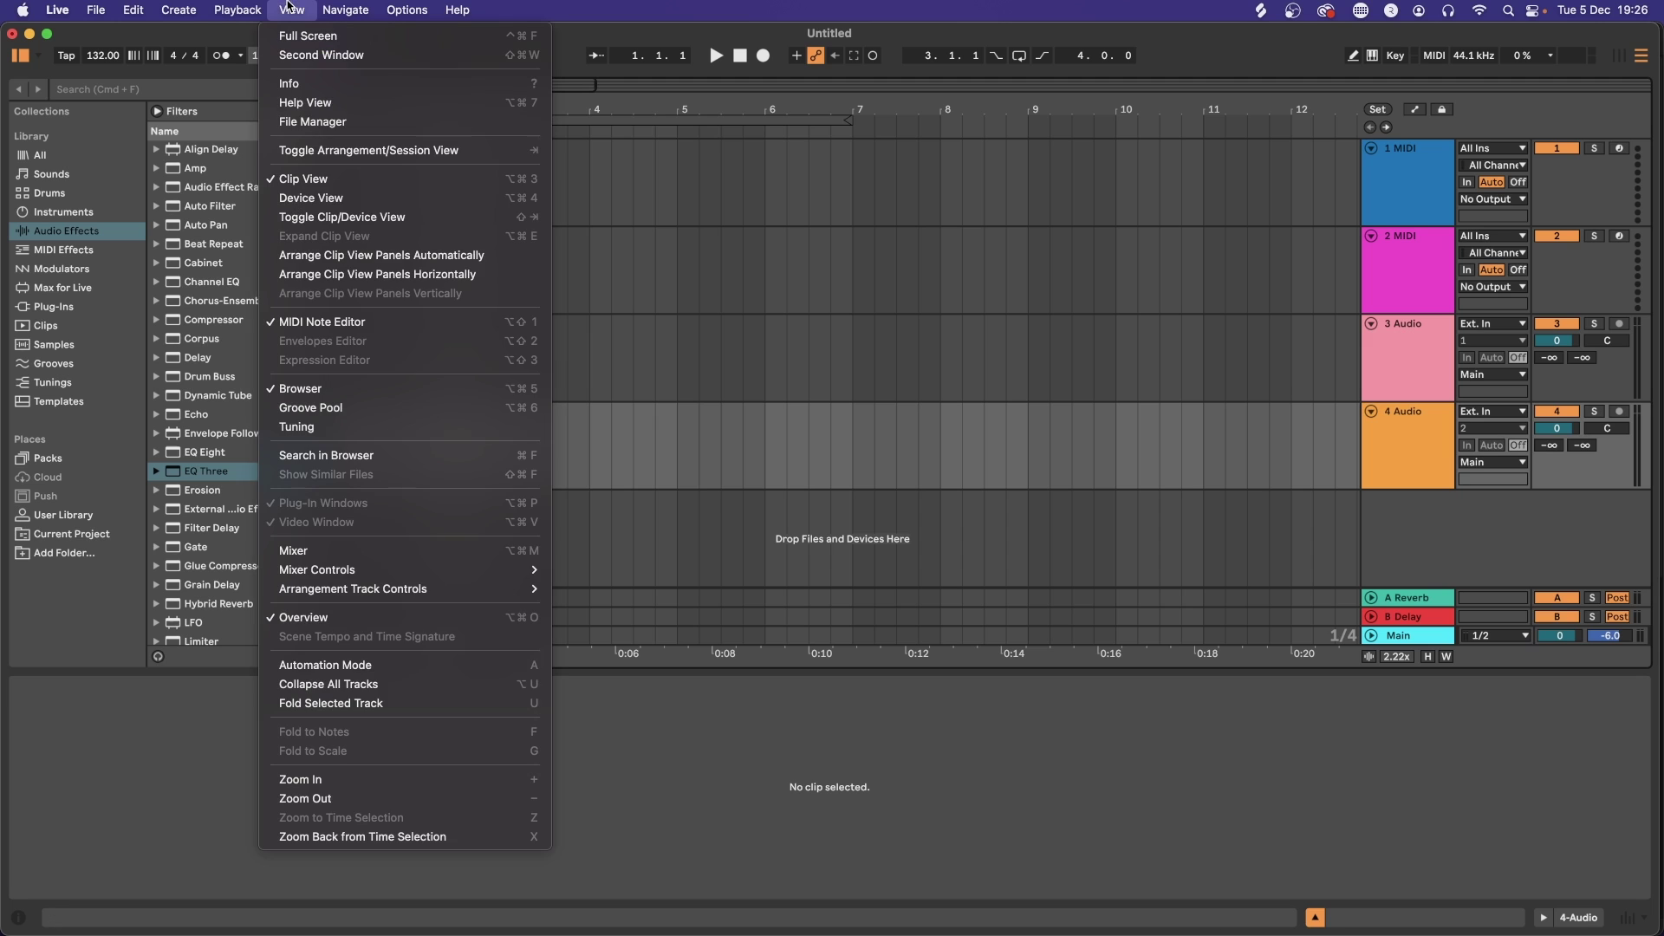
# Show the Arrangement Track Controls submenu of the View menu
pyautogui.moveTo(387, 592)
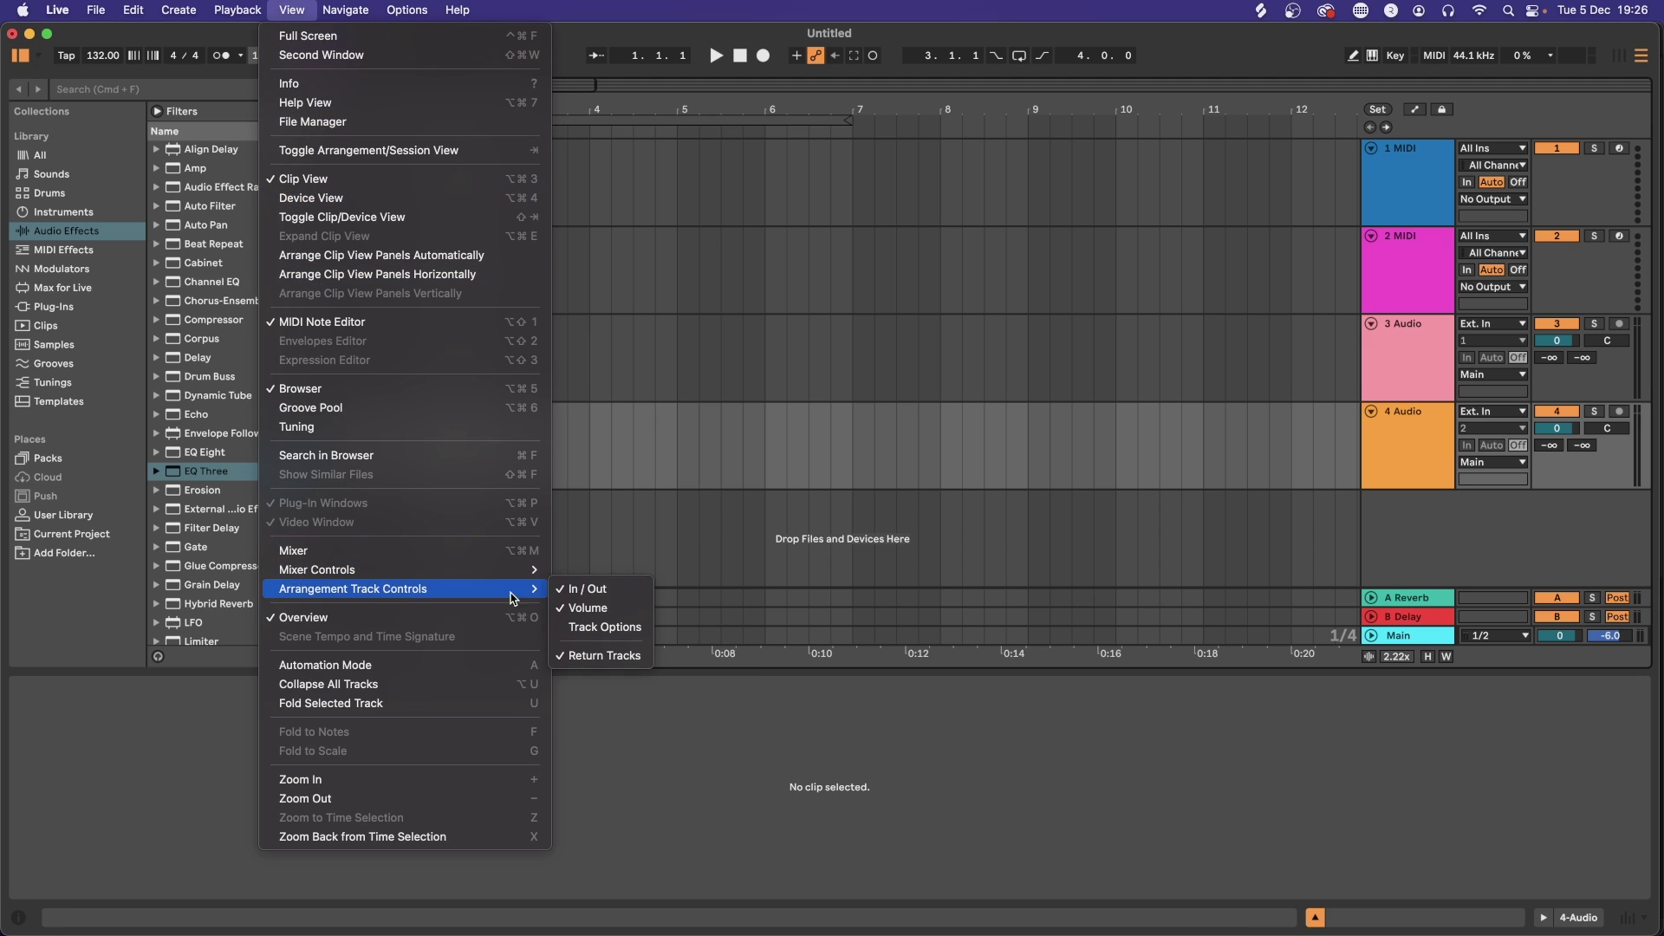
# Save the 1 MIDI track as the default MIDI track, overwriting the existing default
pyautogui.click(605, 626)
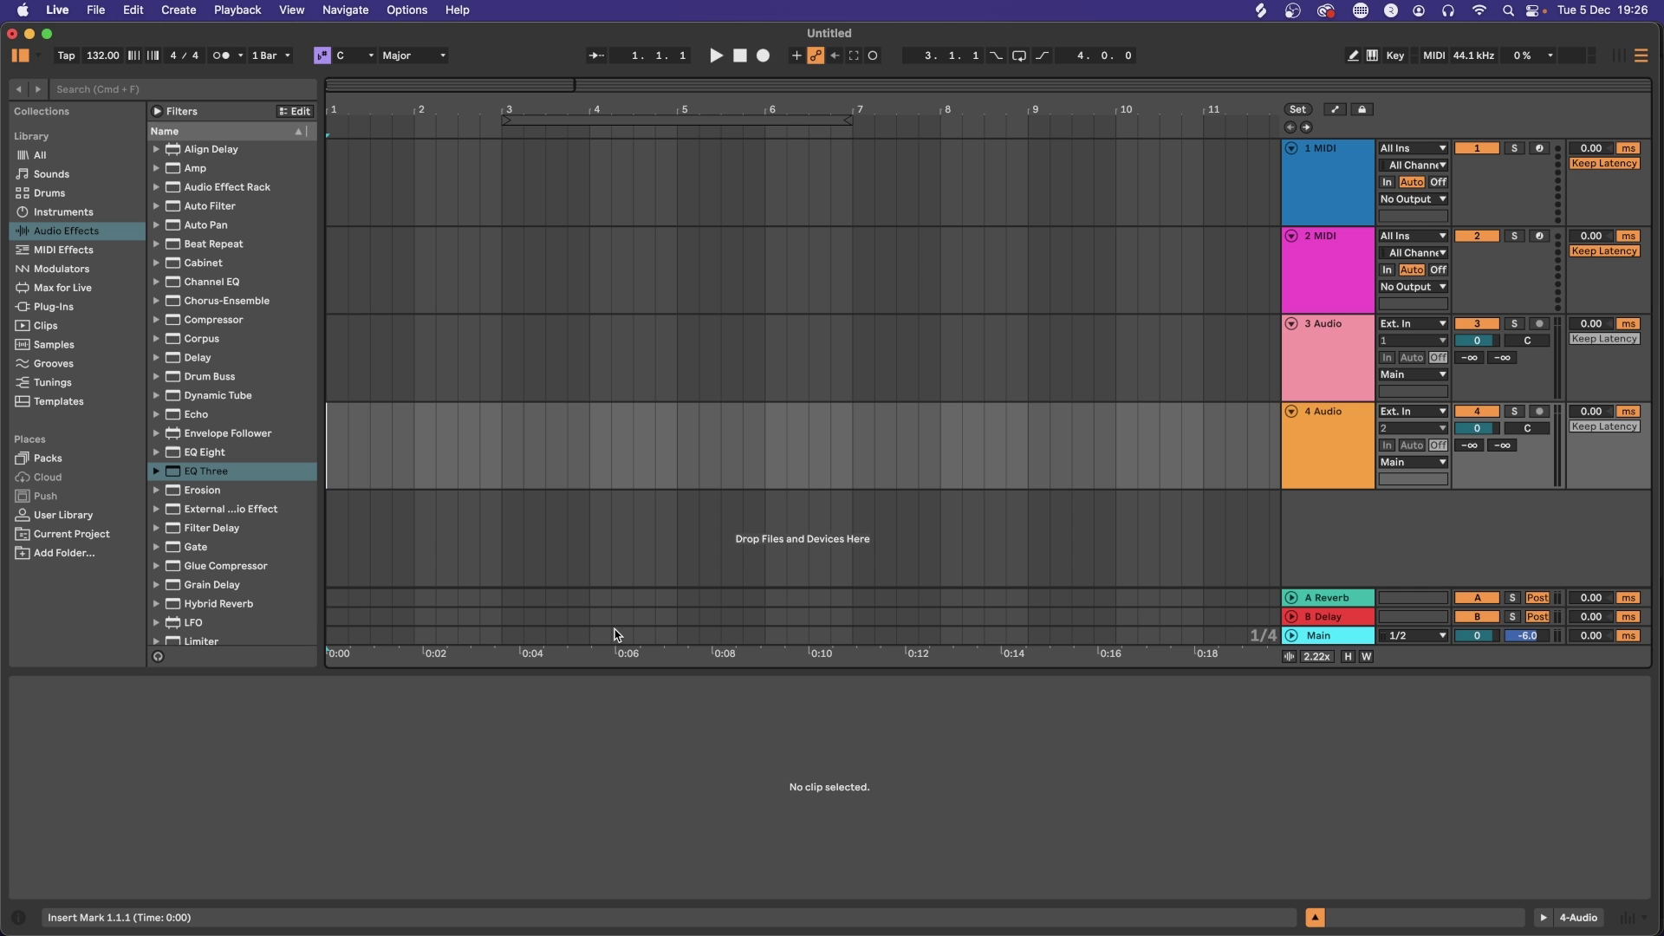
pyautogui.click(1594, 165)
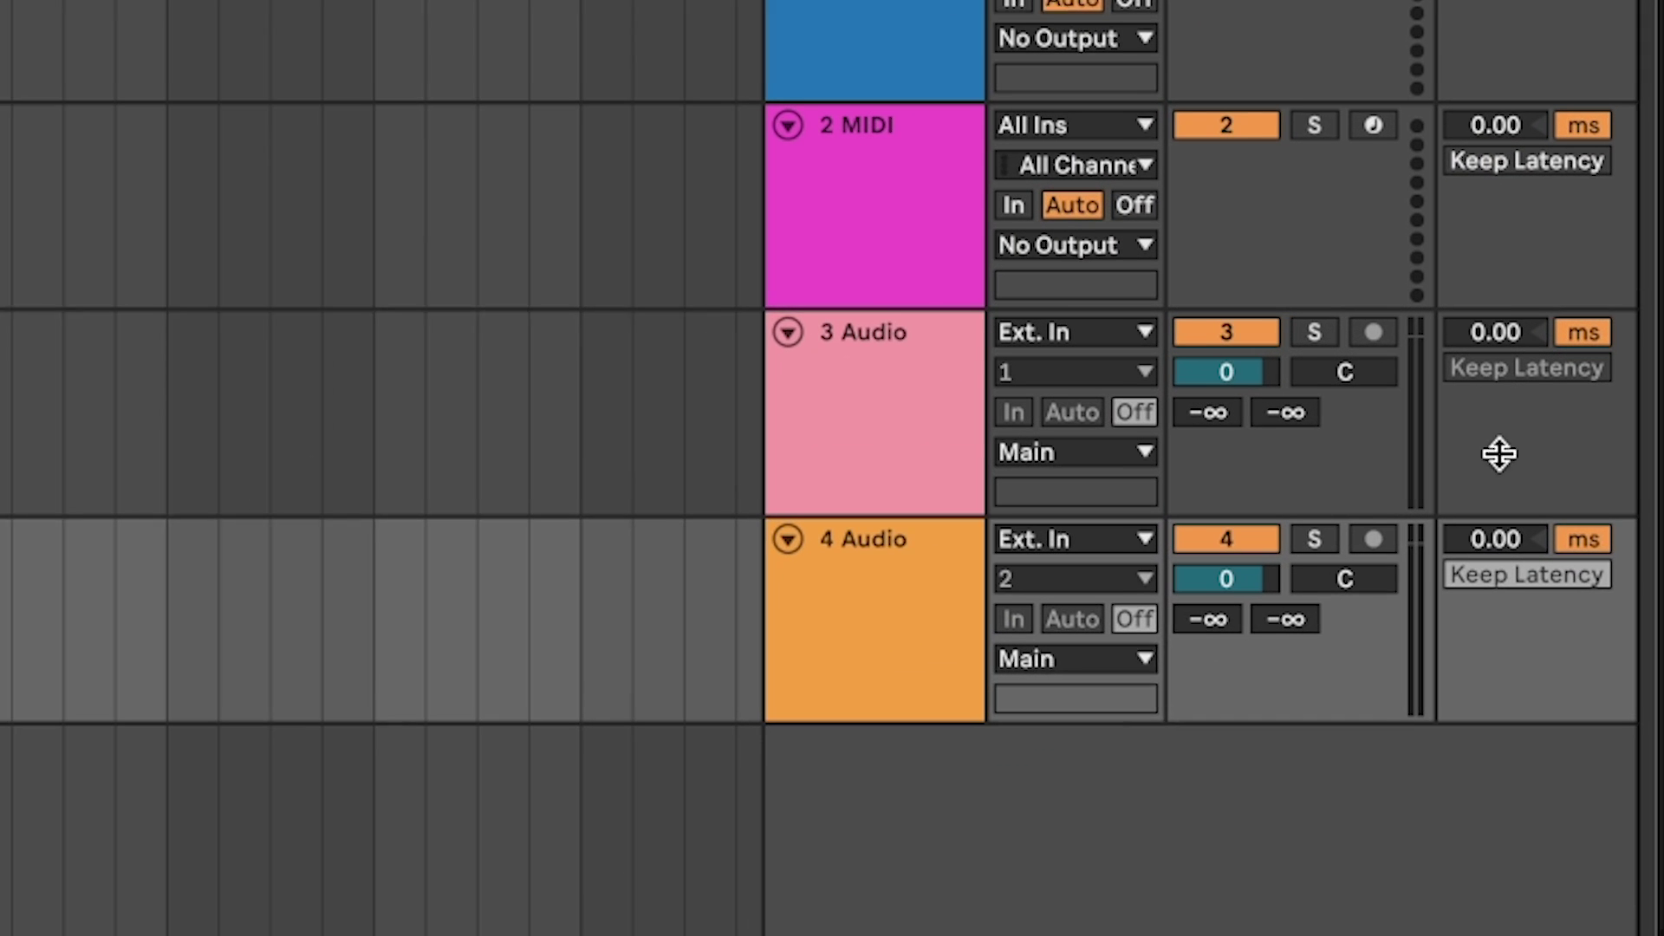
pyautogui.rightClick(858, 17)
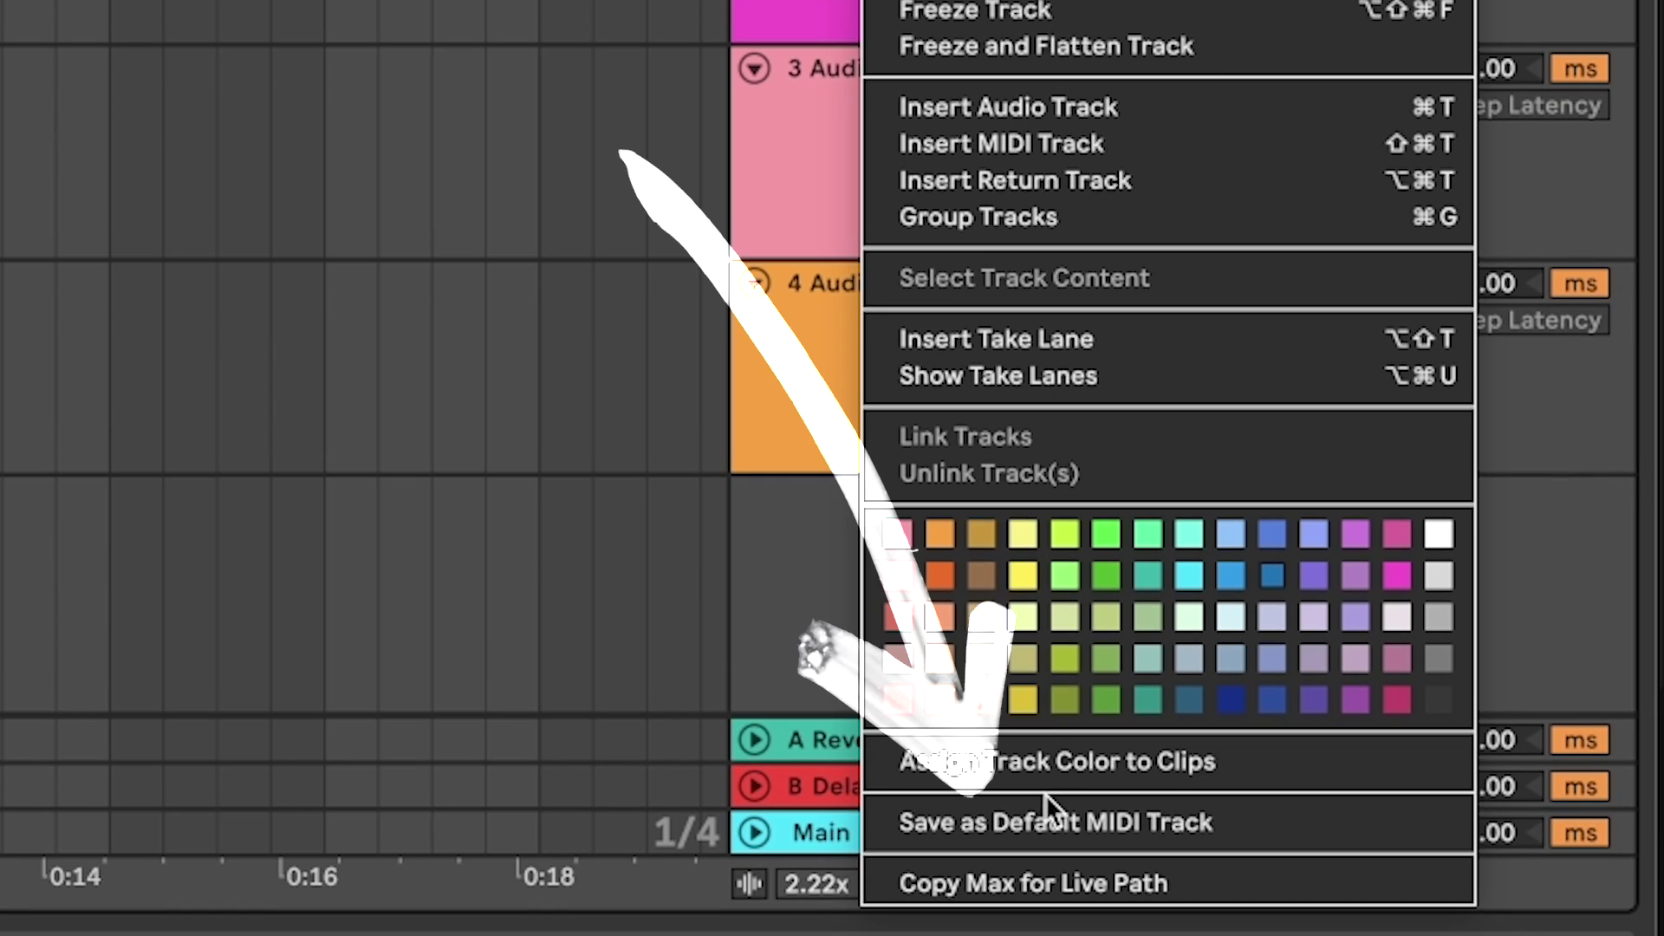
pyautogui.click(1056, 820)
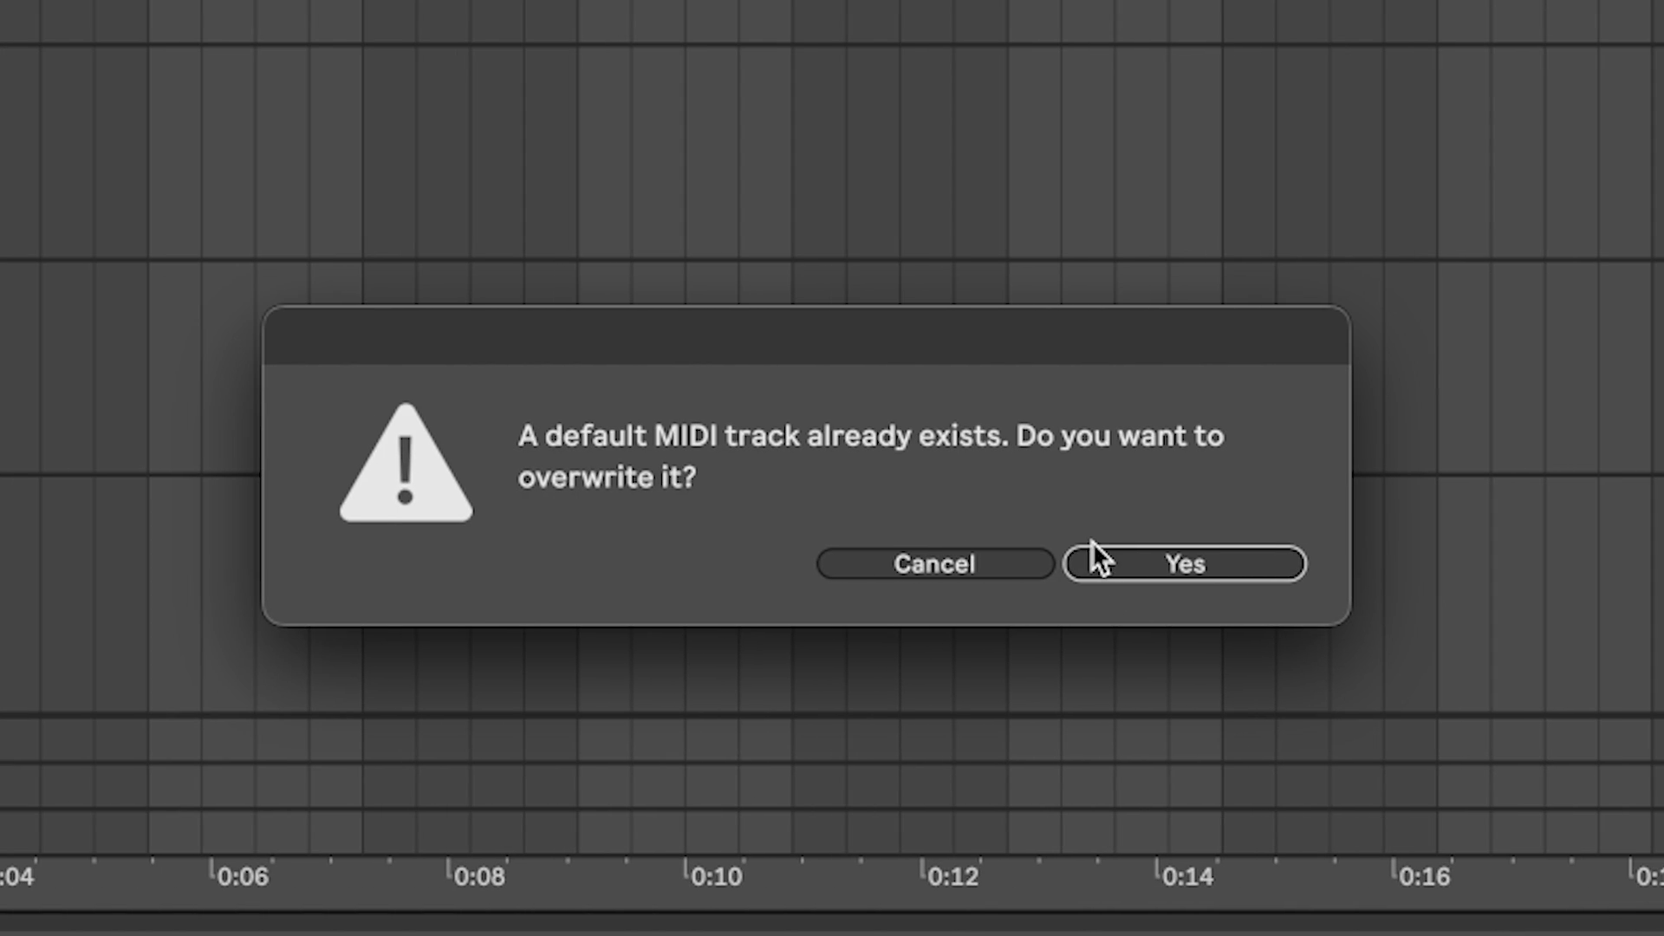
pyautogui.click(1094, 558)
pyautogui.rightClick(1337, 447)
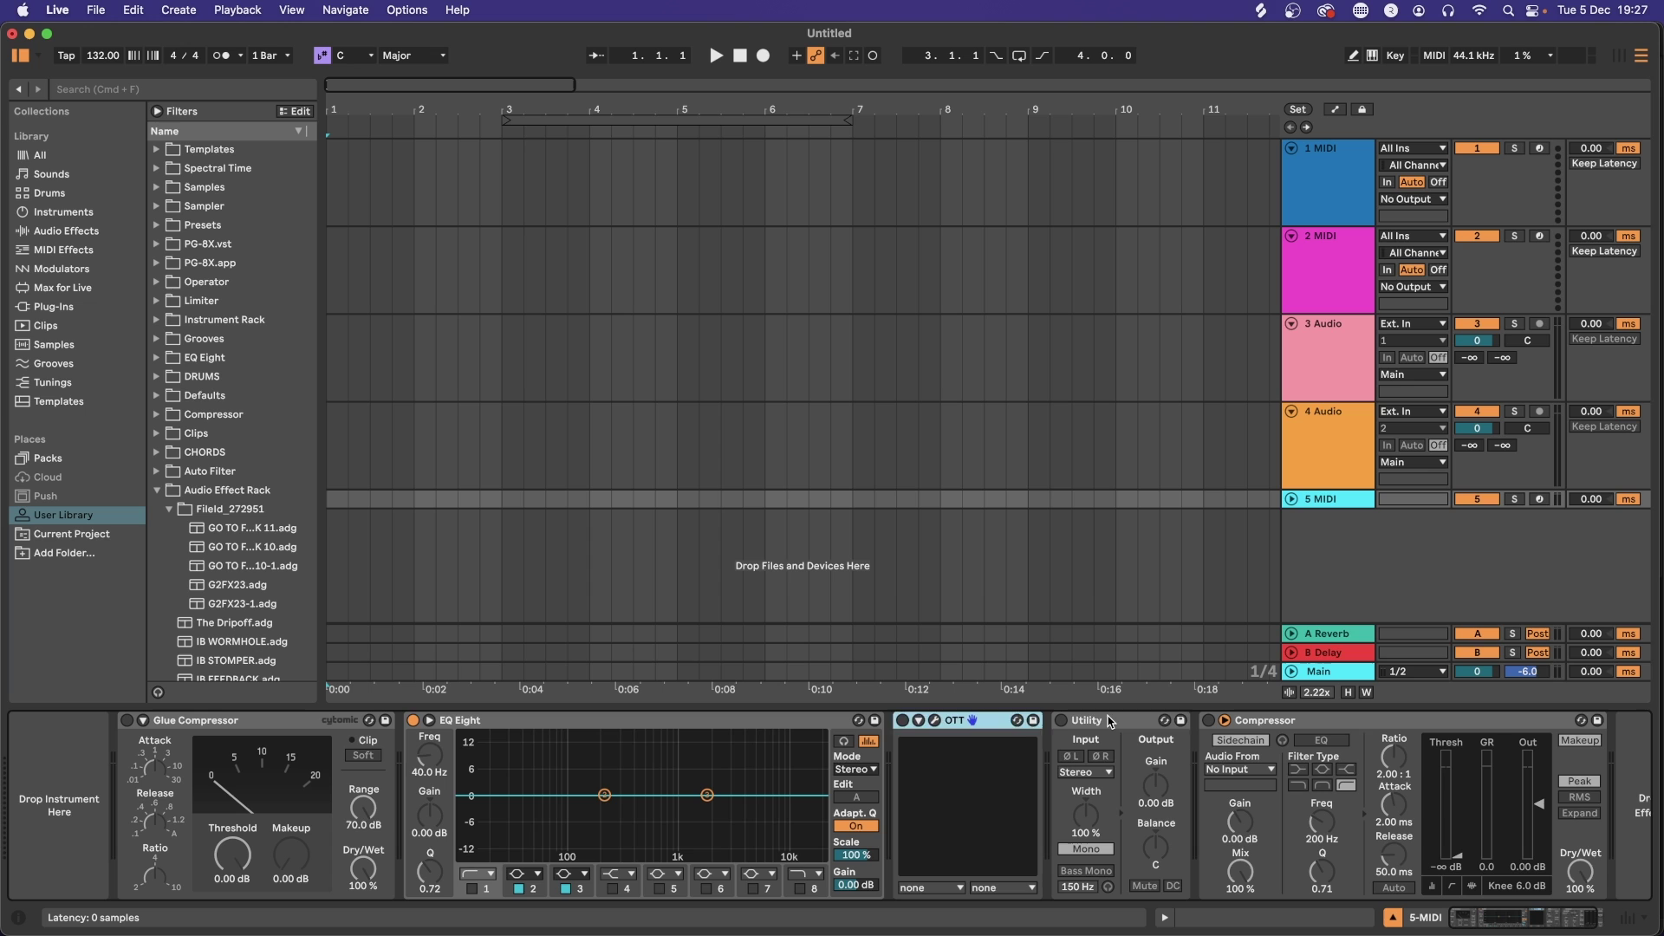
# Group 5 MIDI's chain from Glue Compressor on into rack GTFX24, then save it as the default MIDI track
pyautogui.click(1111, 722)
pyautogui.click(1261, 724)
pyautogui.keyDown('shift'); pyautogui.click(215, 725); pyautogui.keyUp('shift')
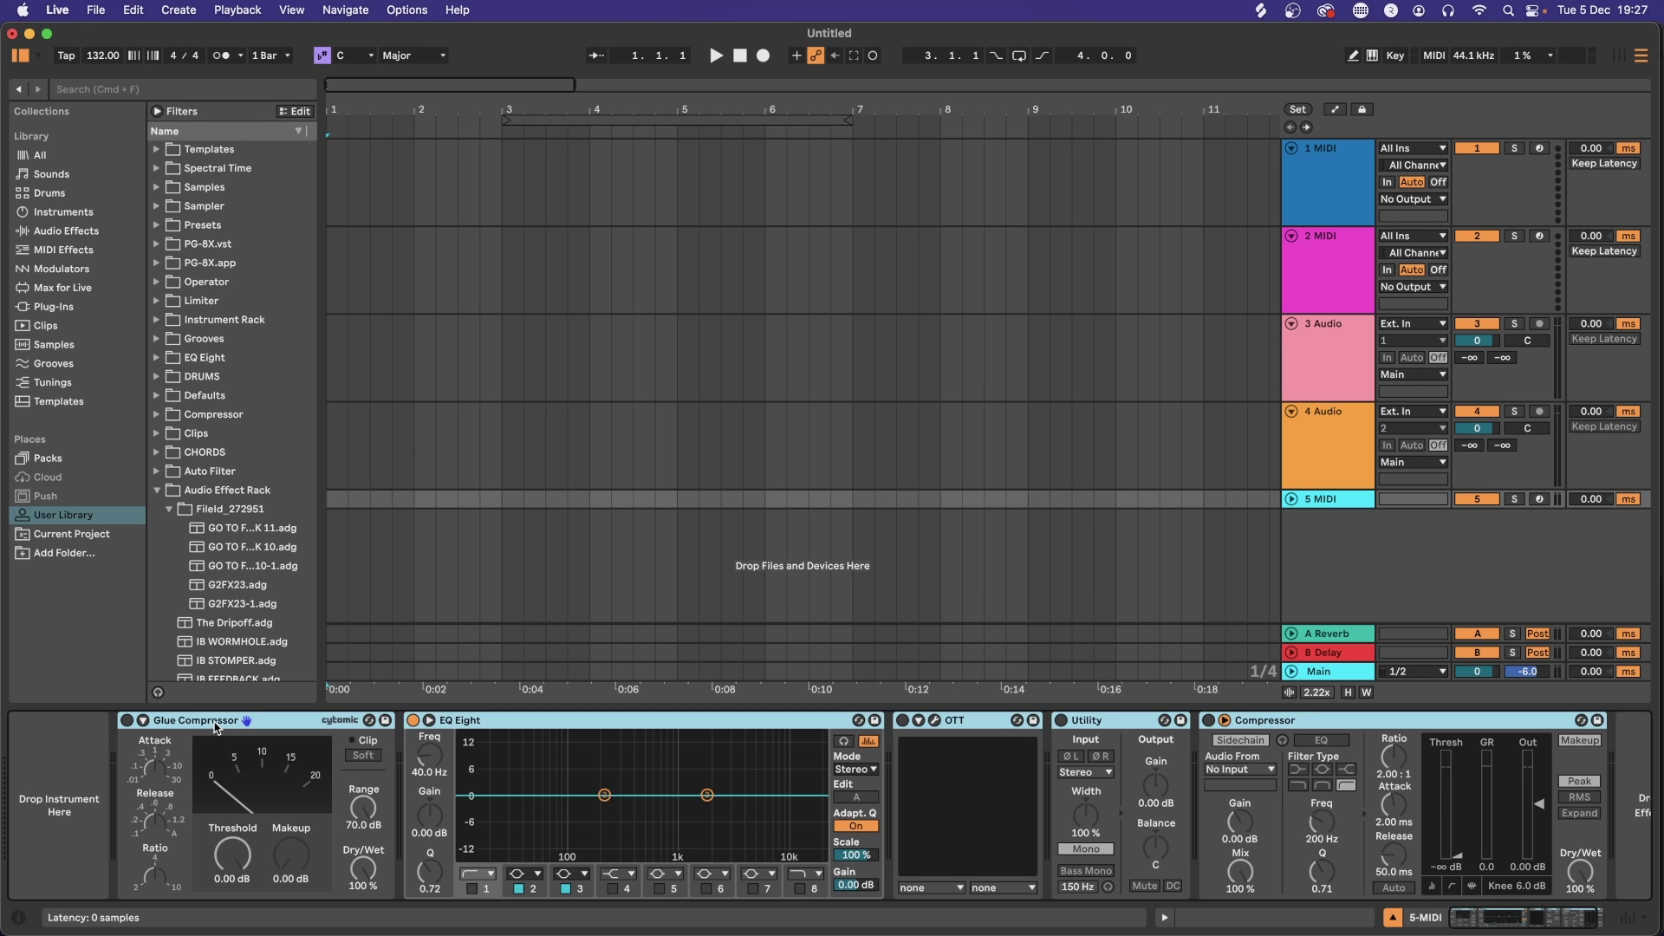
pyautogui.press('super+g')
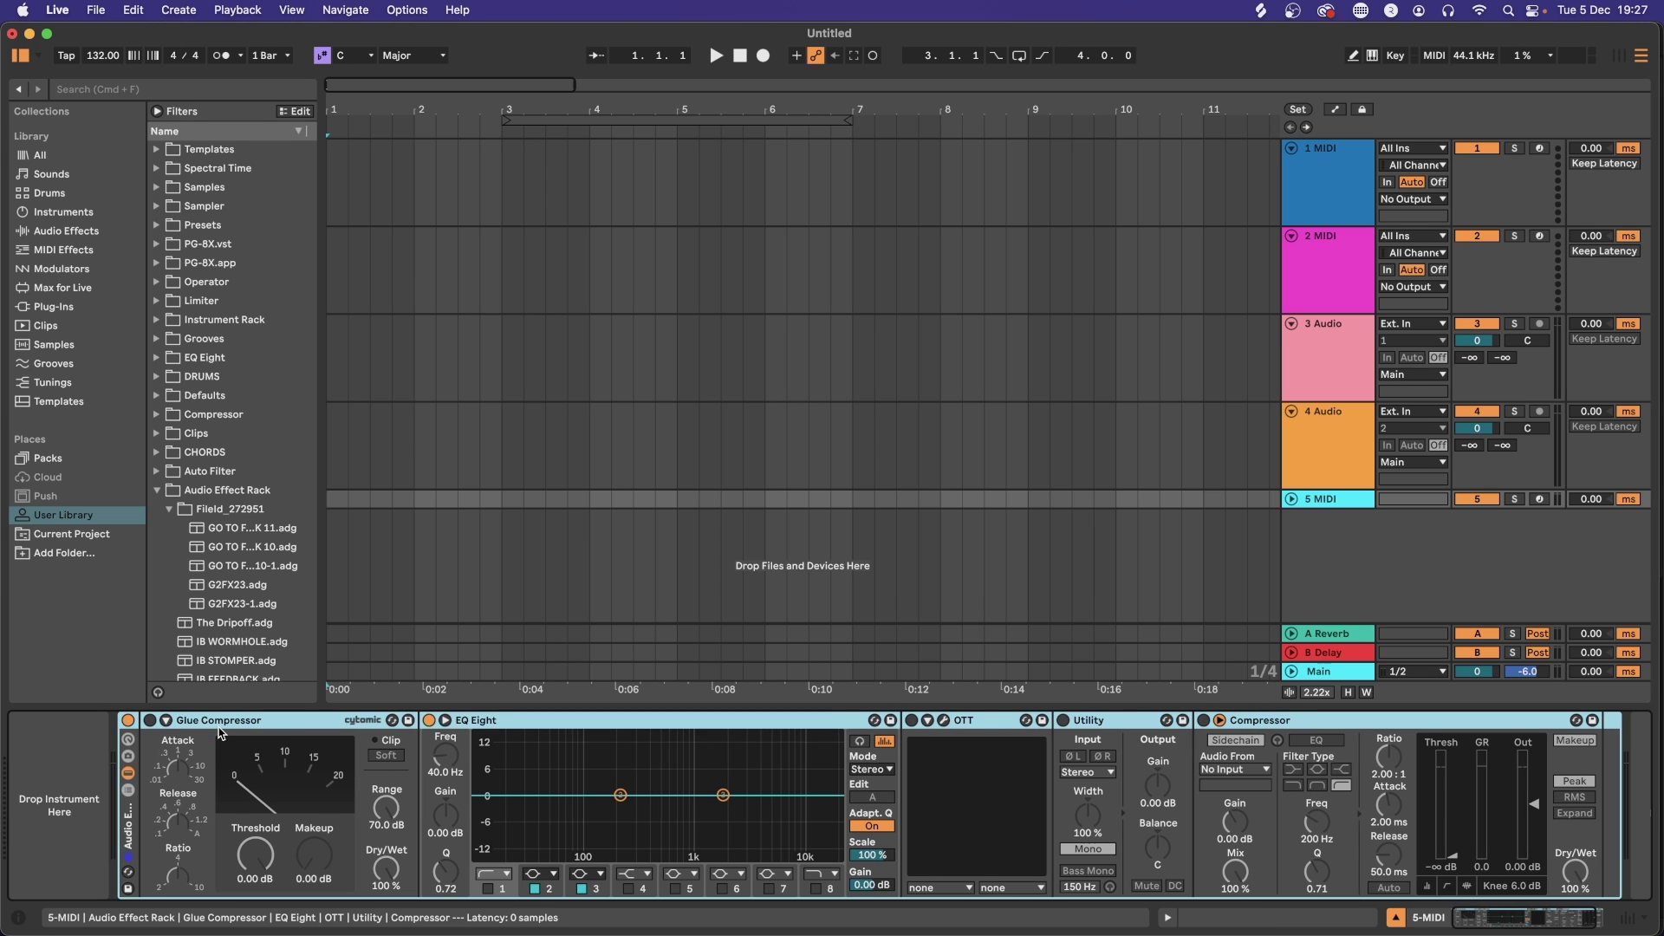
pyautogui.write('GTF')
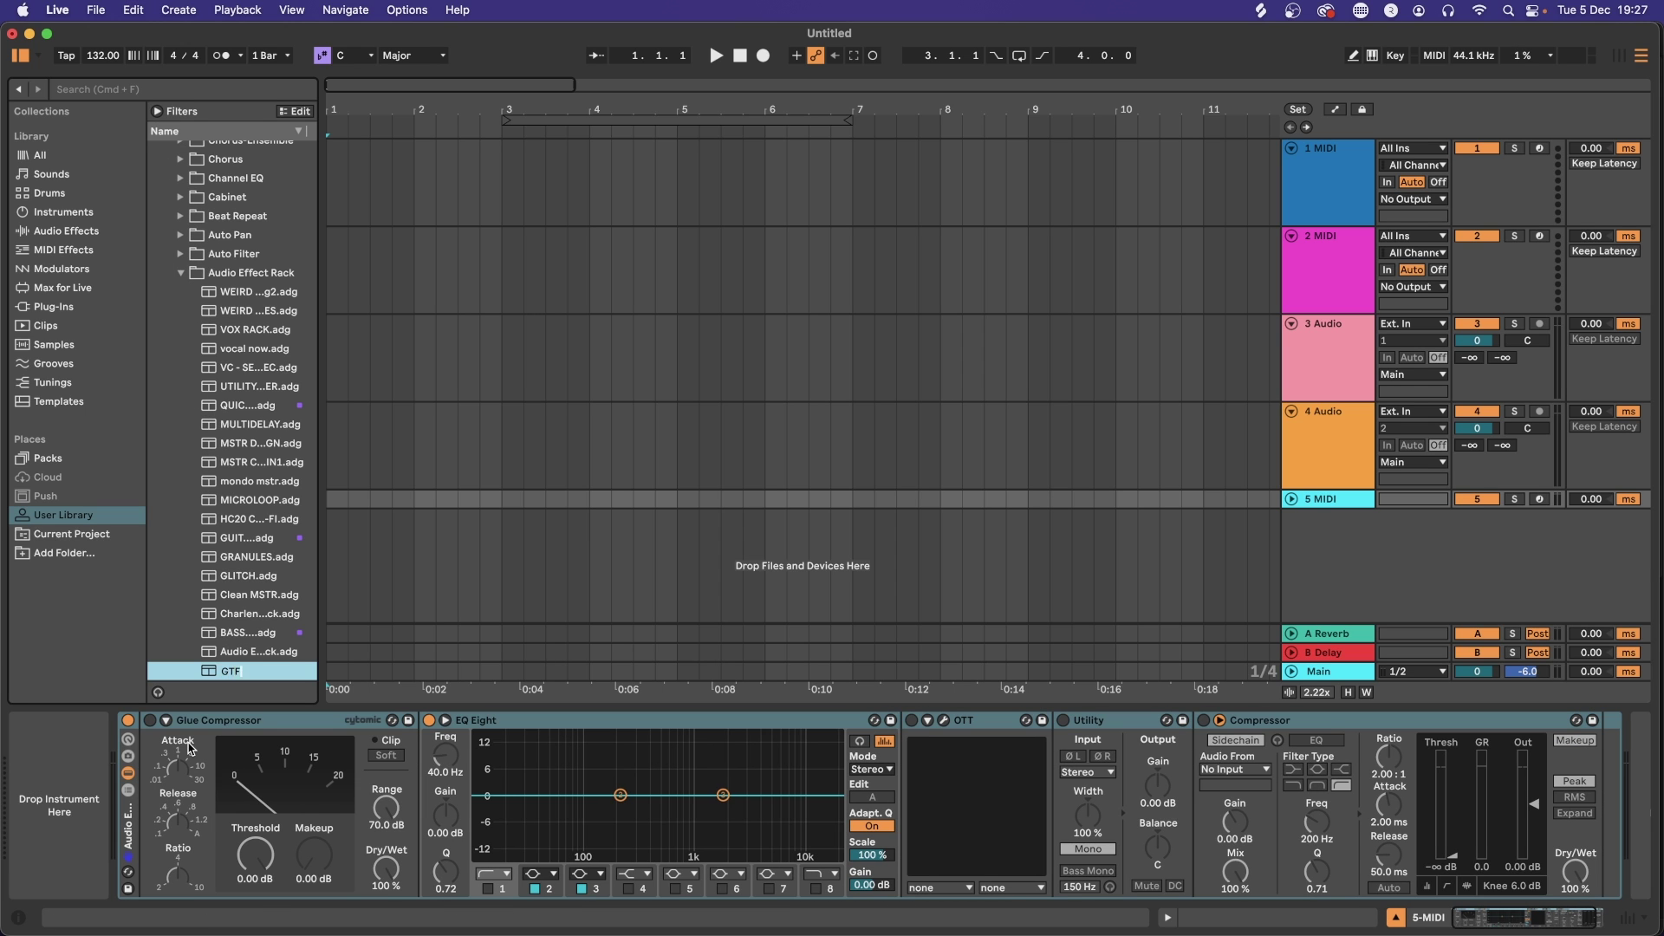
pyautogui.write('X24')
pyautogui.press('Return')
pyautogui.rightClick(1339, 510)
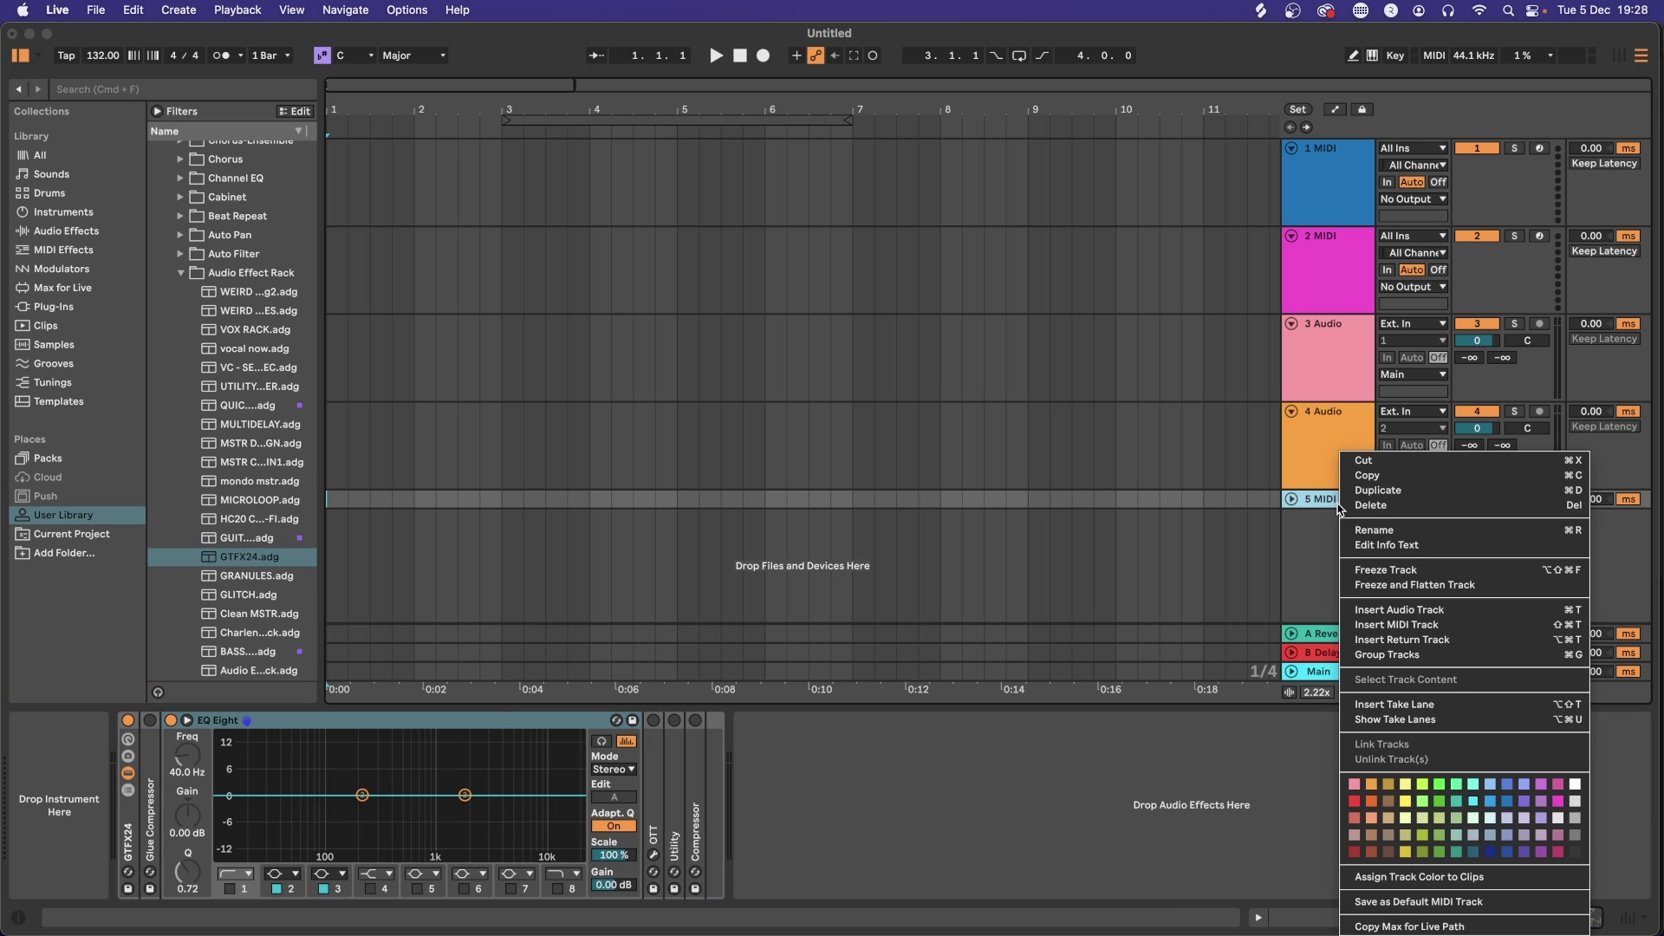
pyautogui.click(1389, 901)
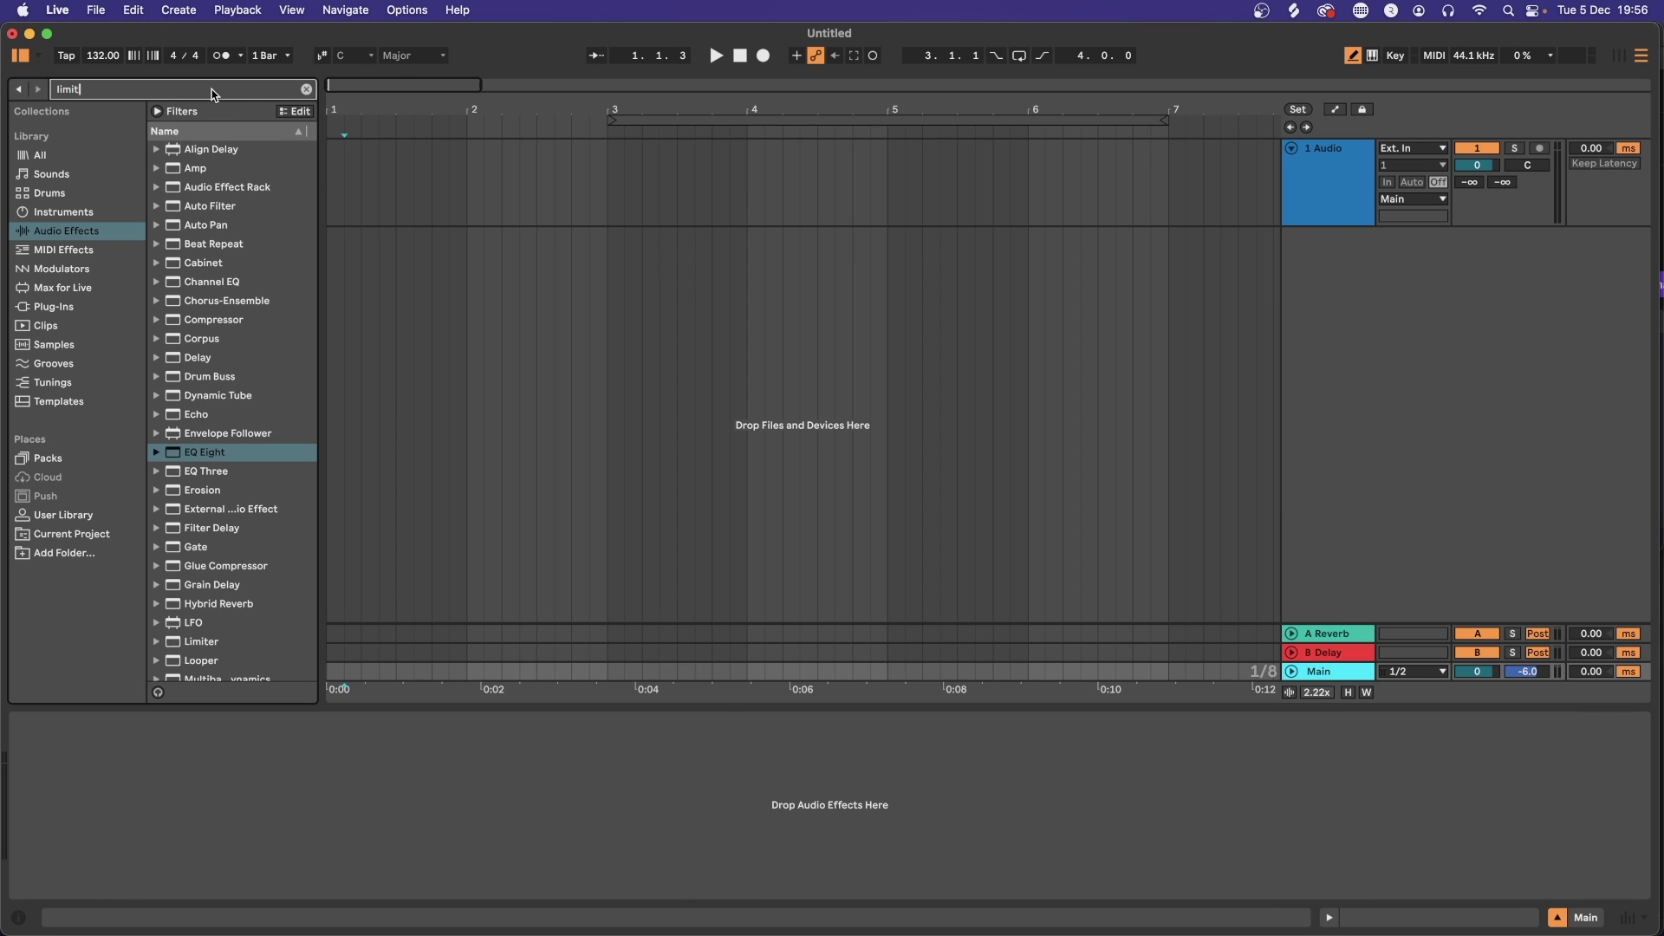
# Load Limiter onto the Main channel, then search 'spectrum' and add Spectrum after it
pyautogui.write('er')
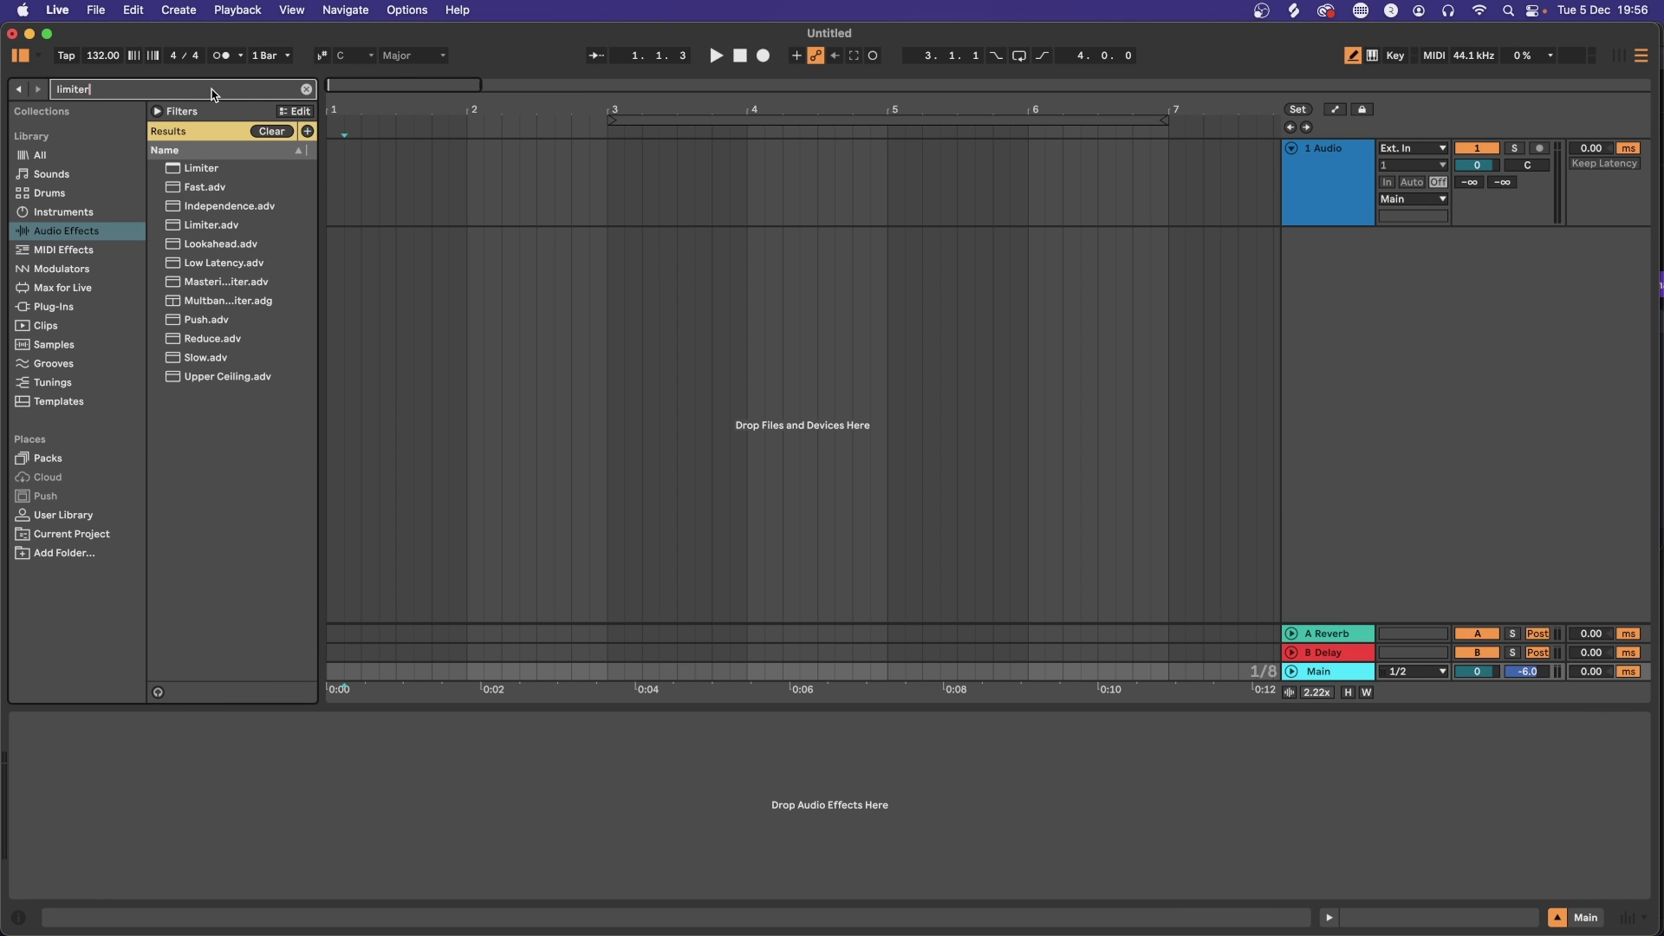
pyautogui.moveTo(201, 168); pyautogui.dragTo(260, 763)
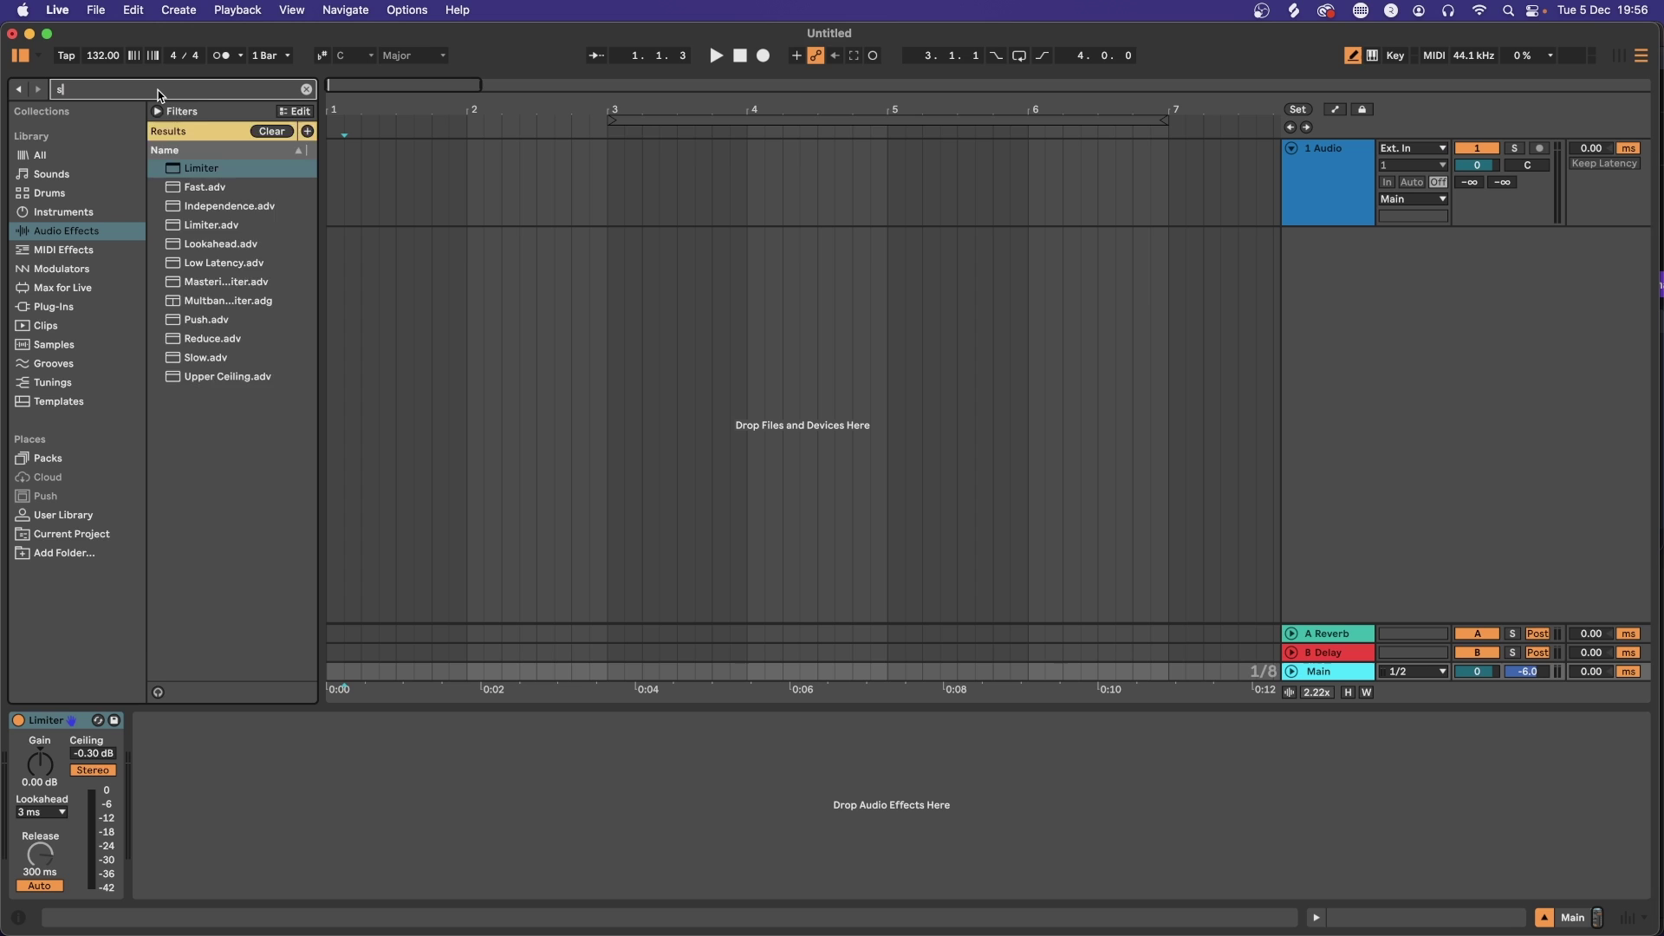
pyautogui.click(158, 90)
pyautogui.write('spectru')
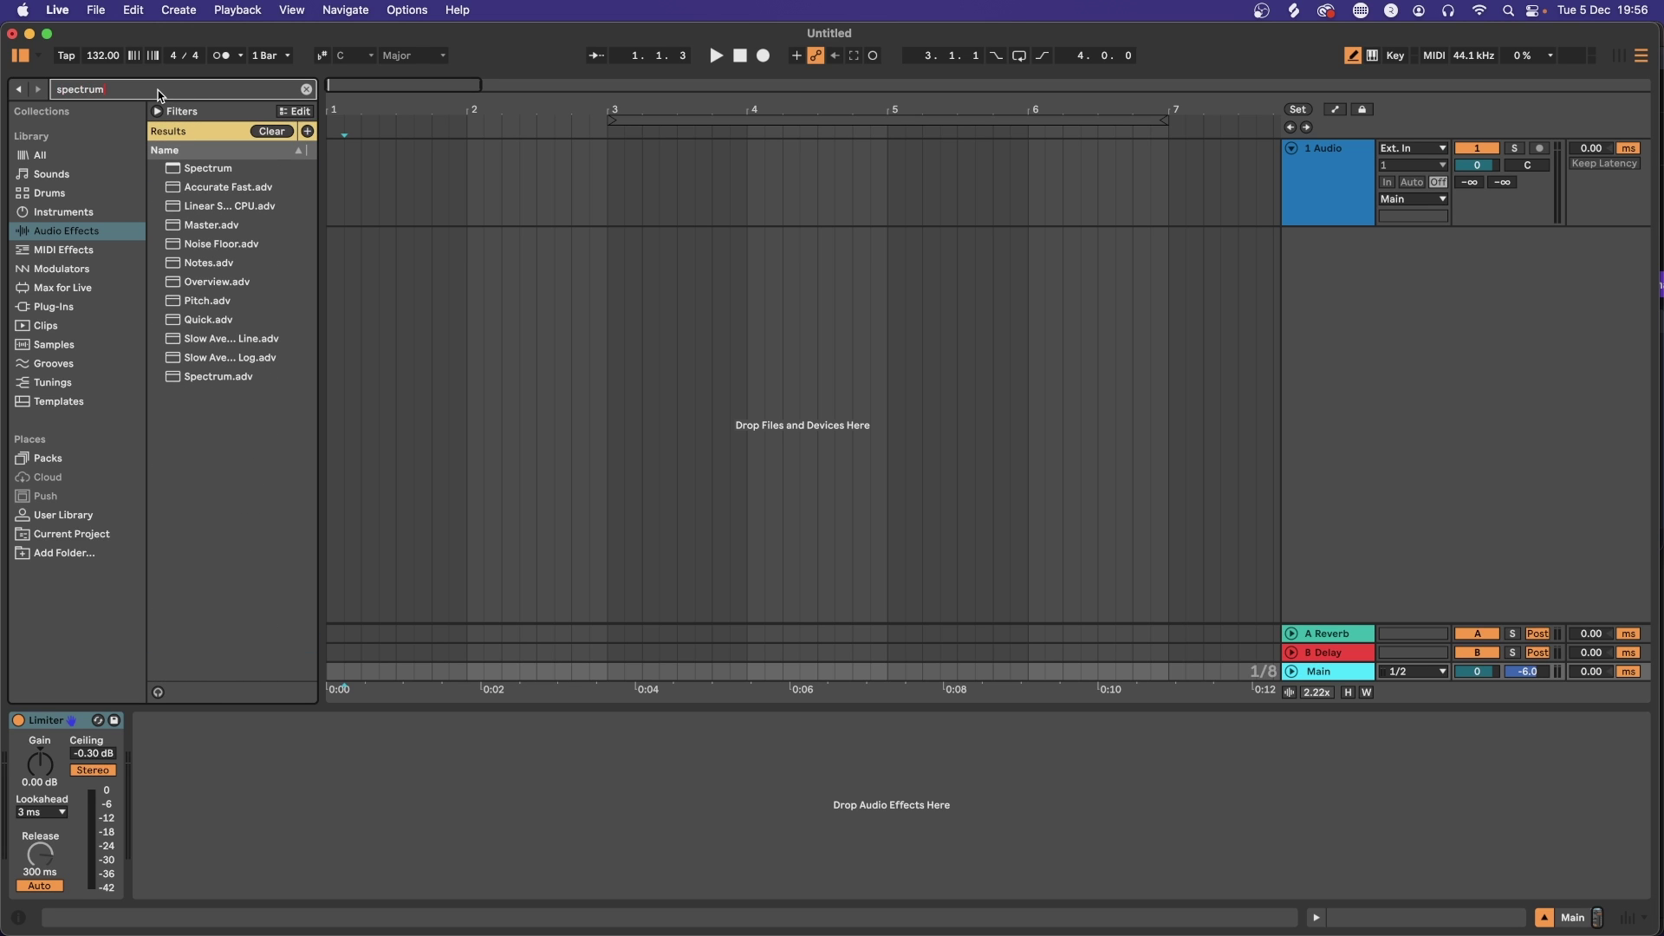
pyautogui.write('m')
pyautogui.moveTo(216, 174); pyautogui.dragTo(201, 780)
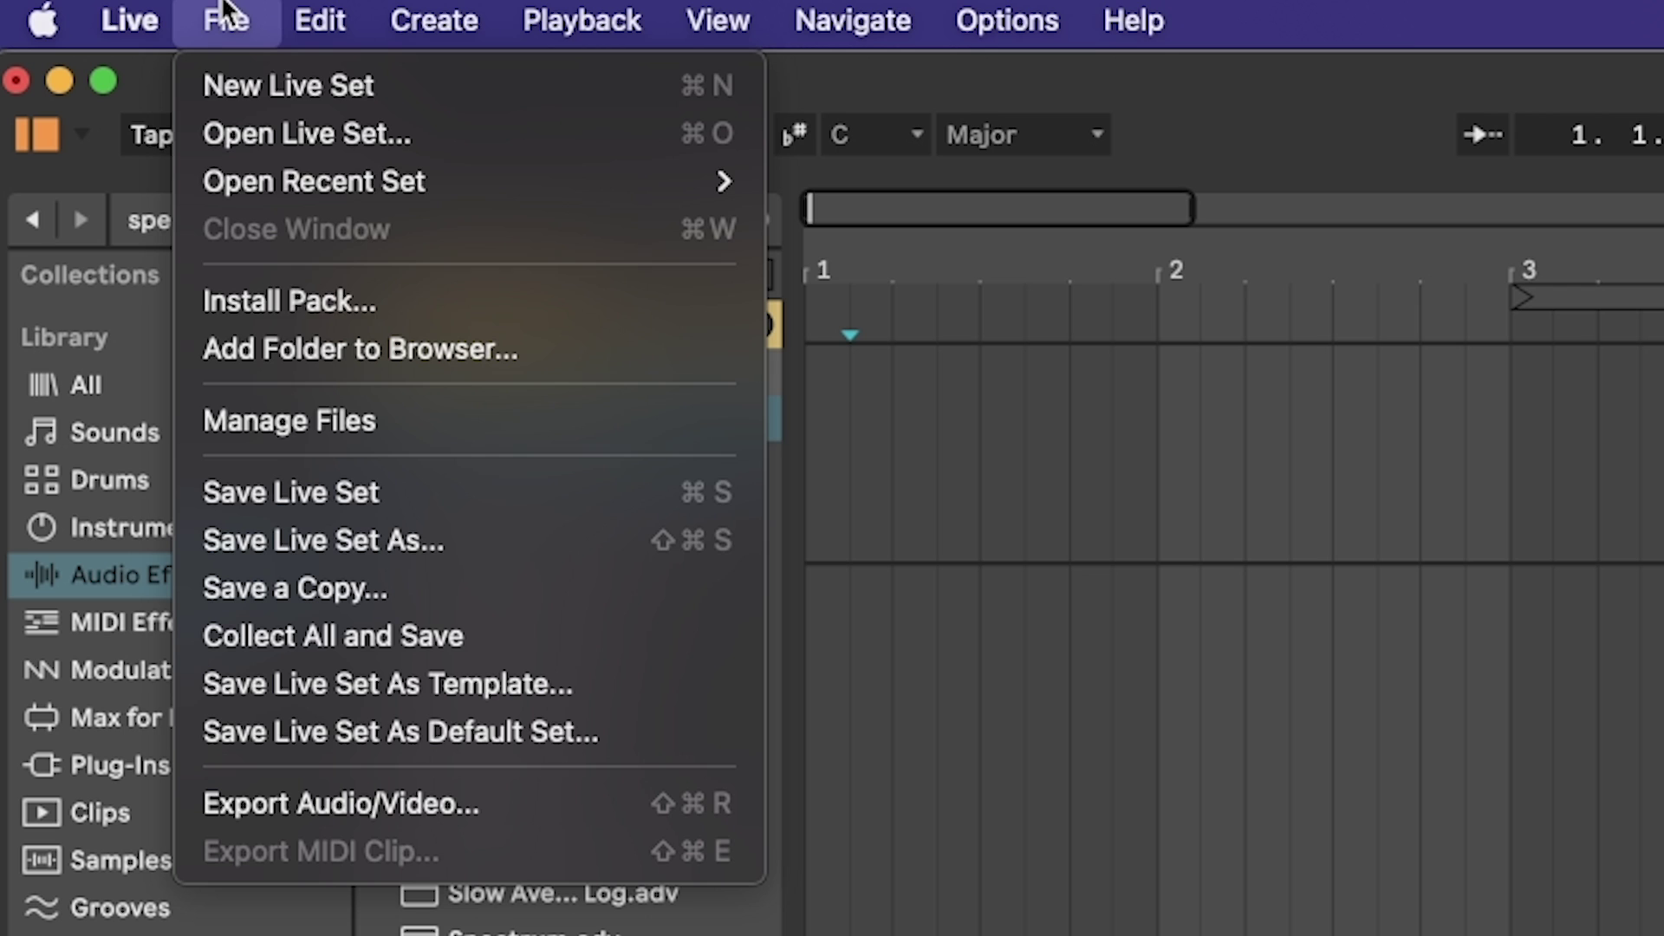
# Save the current set as a template with Save Live Set As Template
pyautogui.click(318, 682)
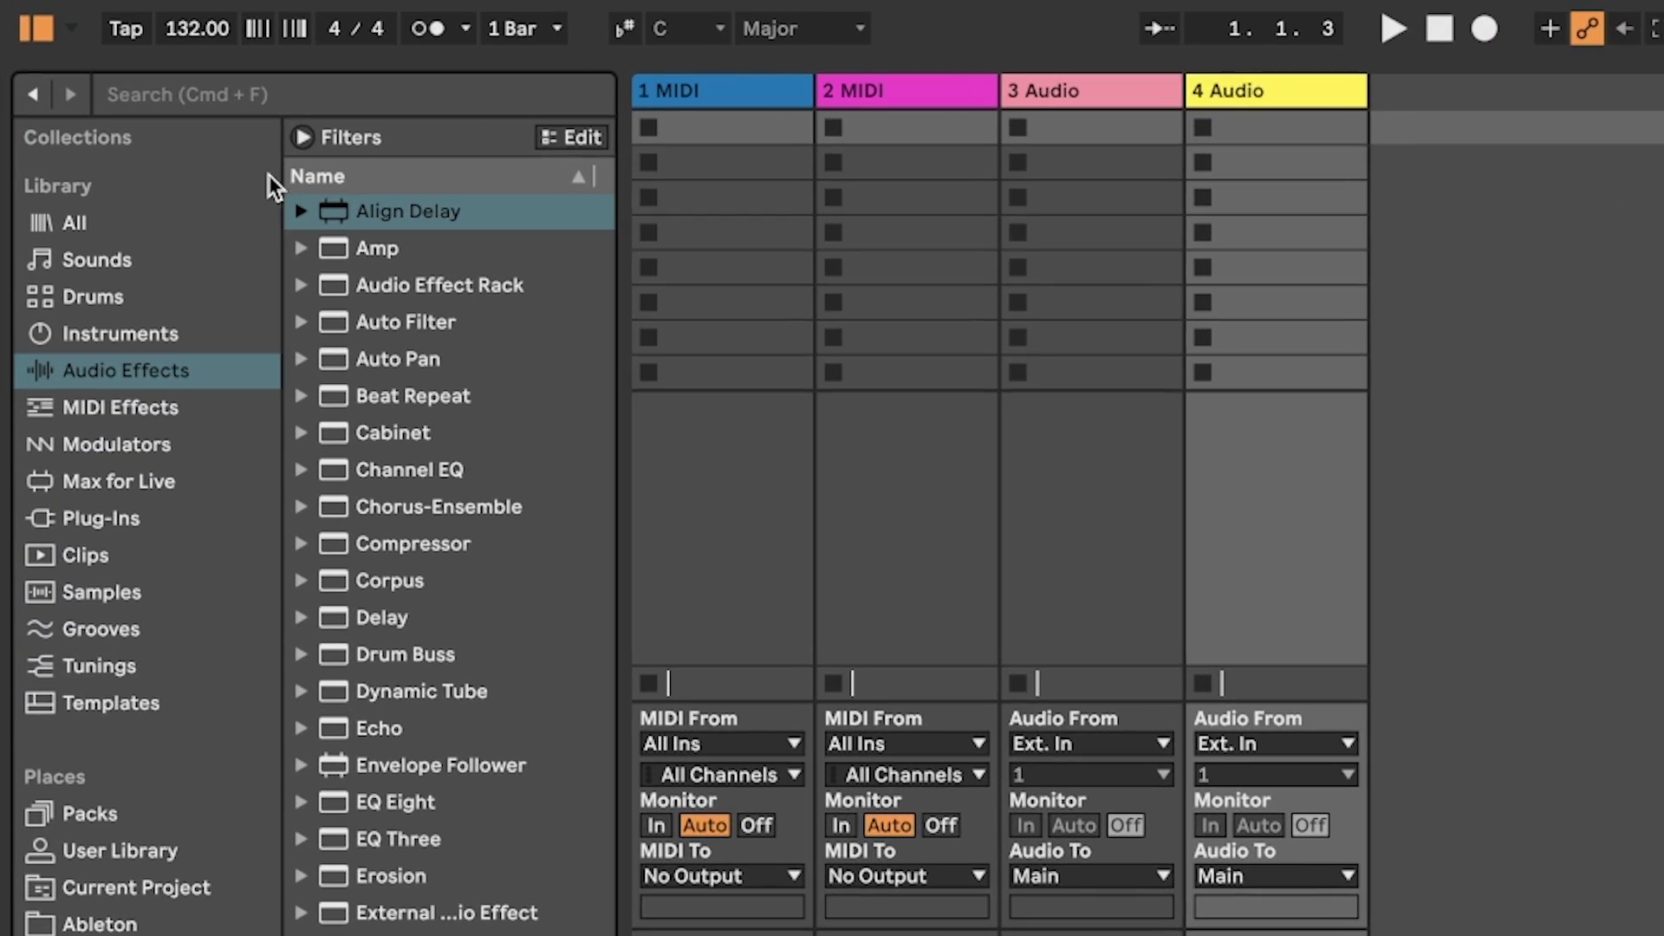
# Limit the sidebar collections to Instruments, FX and Templates, leaving Instruments unrenamed
pyautogui.click(246, 142)
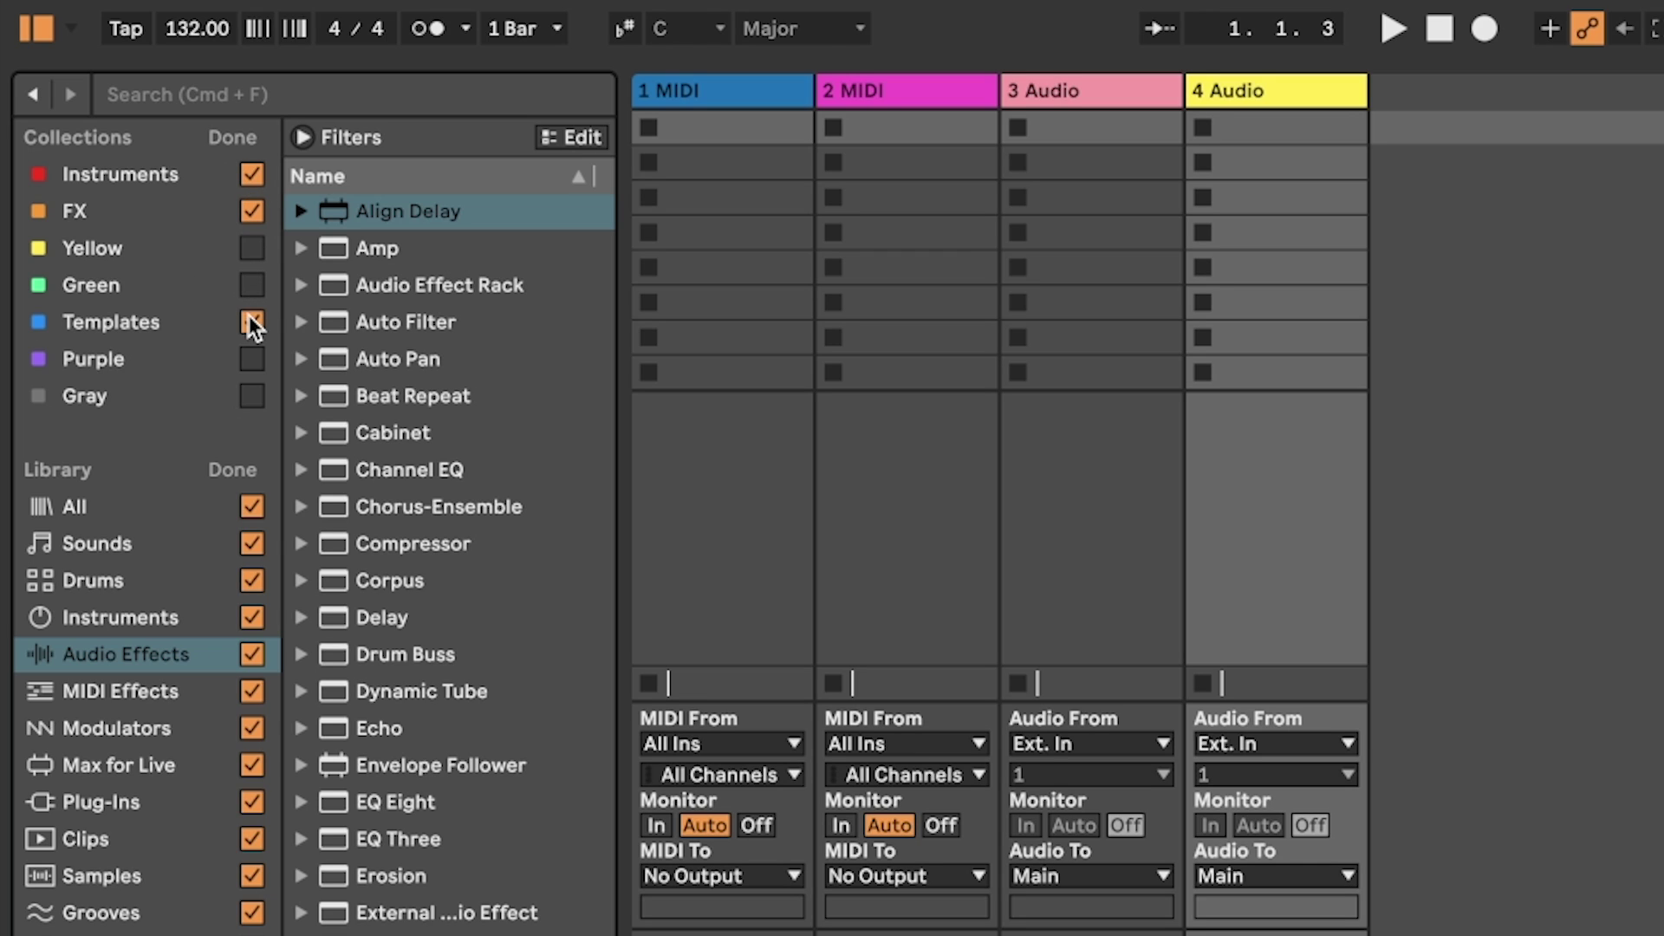
pyautogui.click(232, 136)
pyautogui.rightClick(107, 175)
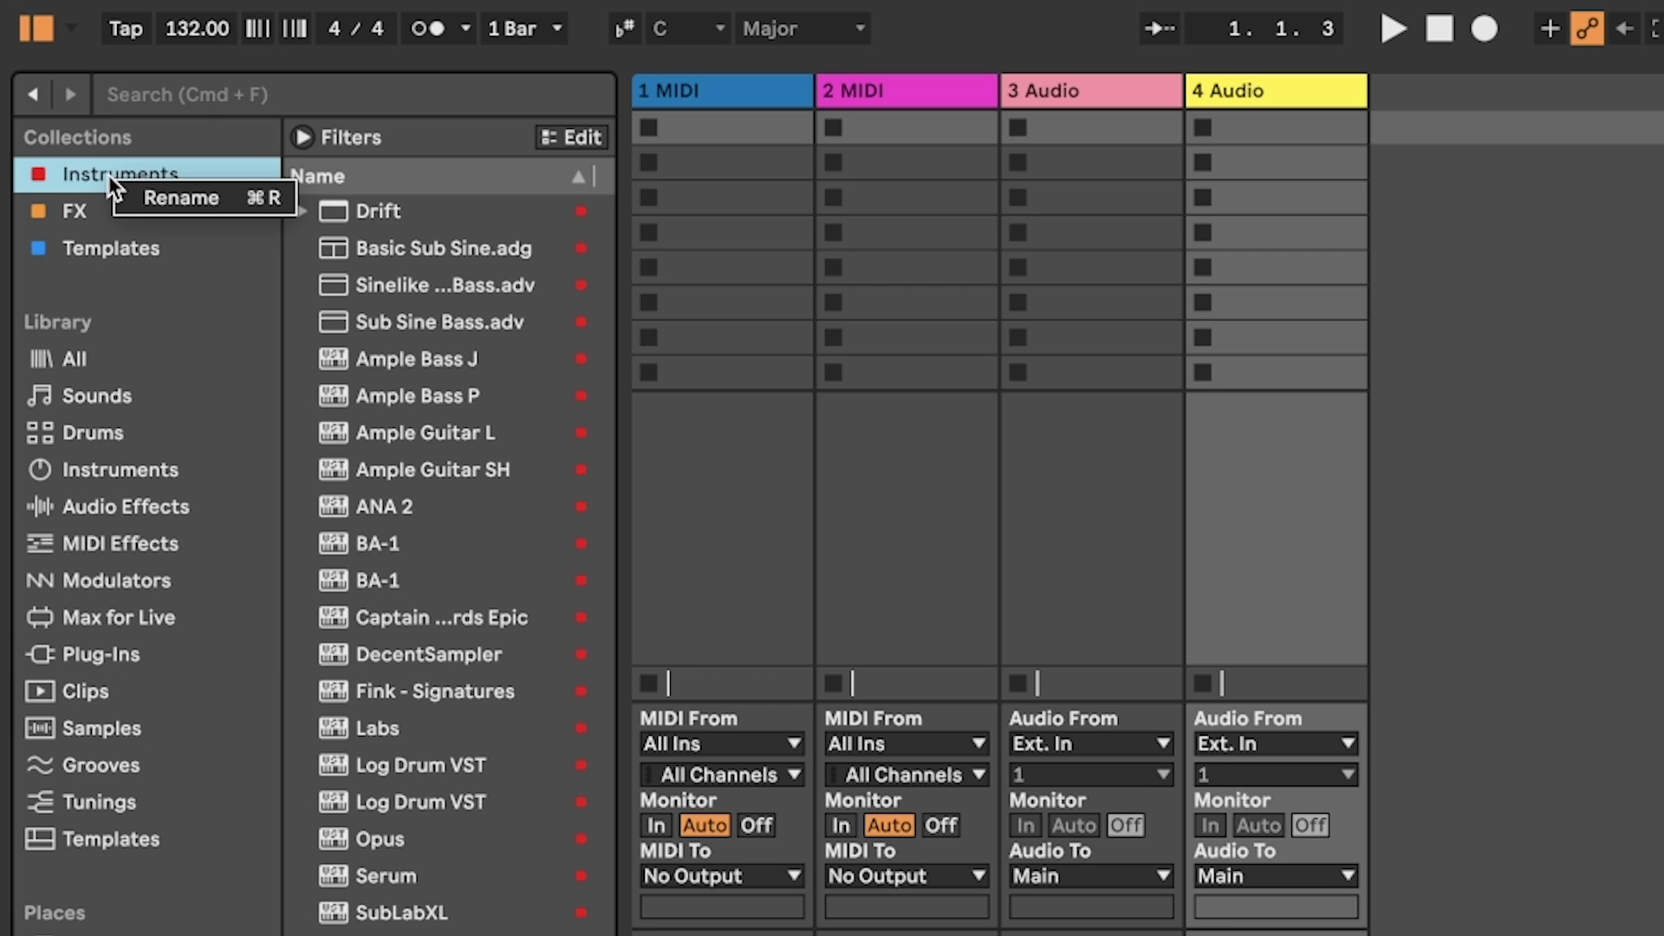
pyautogui.press('Escape')
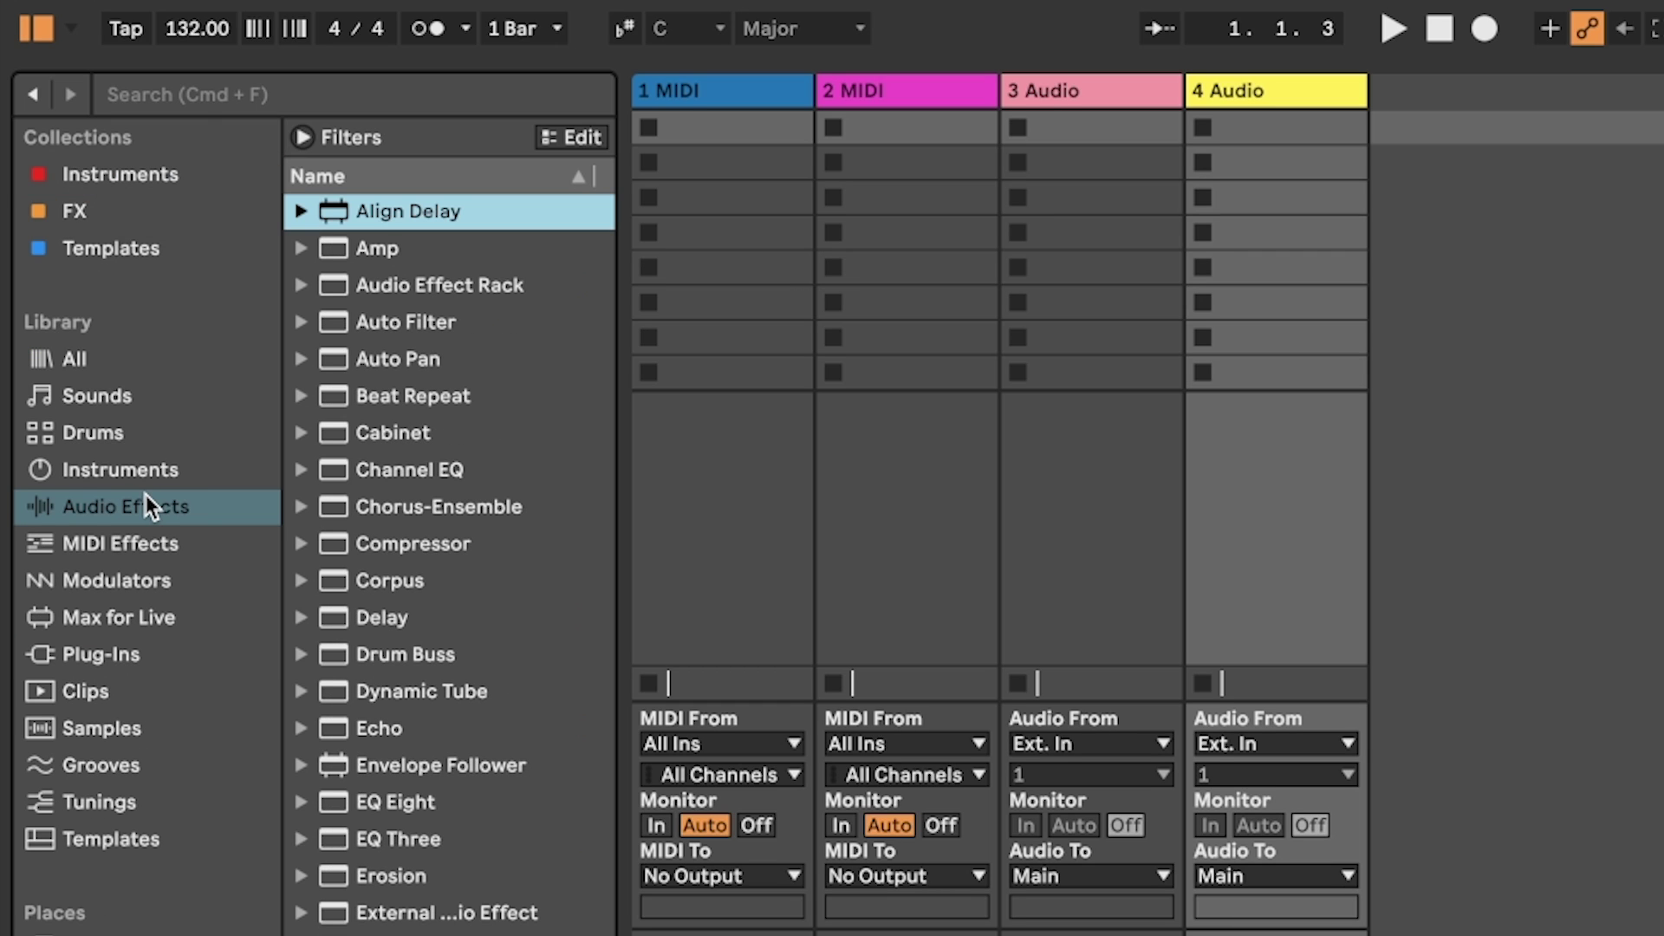
# Tag Align Delay, Auto Filter, Chorus-Ensemble, Delay, Echo and EQ Eight into the FX collection with key 2
pyautogui.press('2')
pyautogui.click(415, 321)
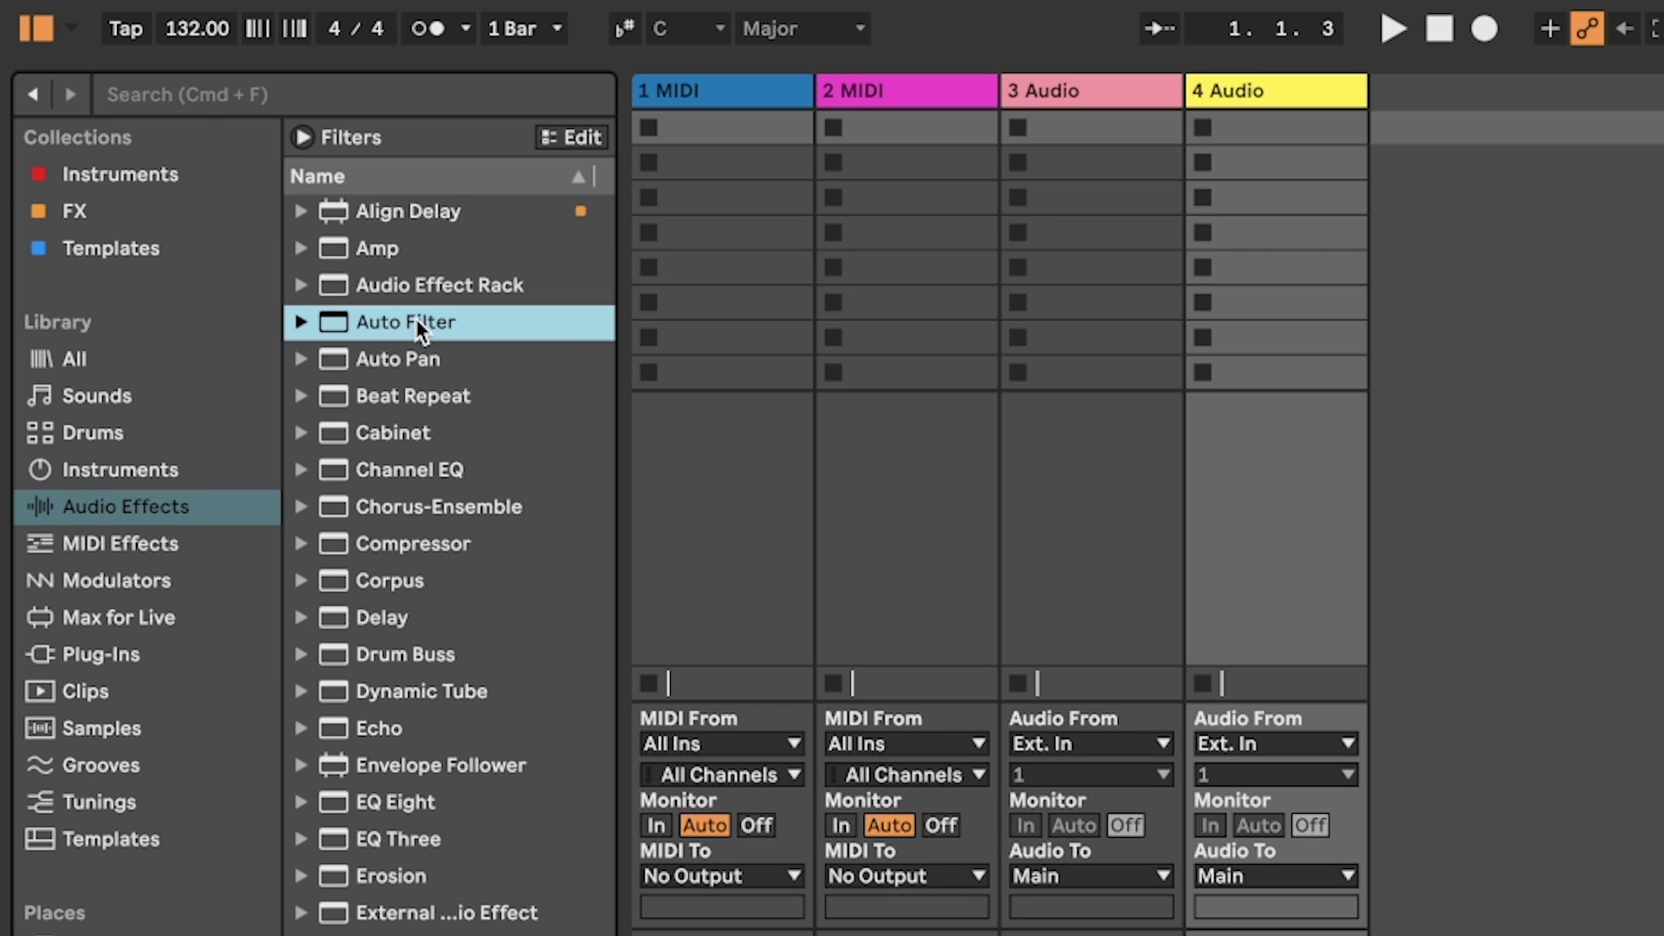
pyautogui.press('2')
pyautogui.click(421, 513)
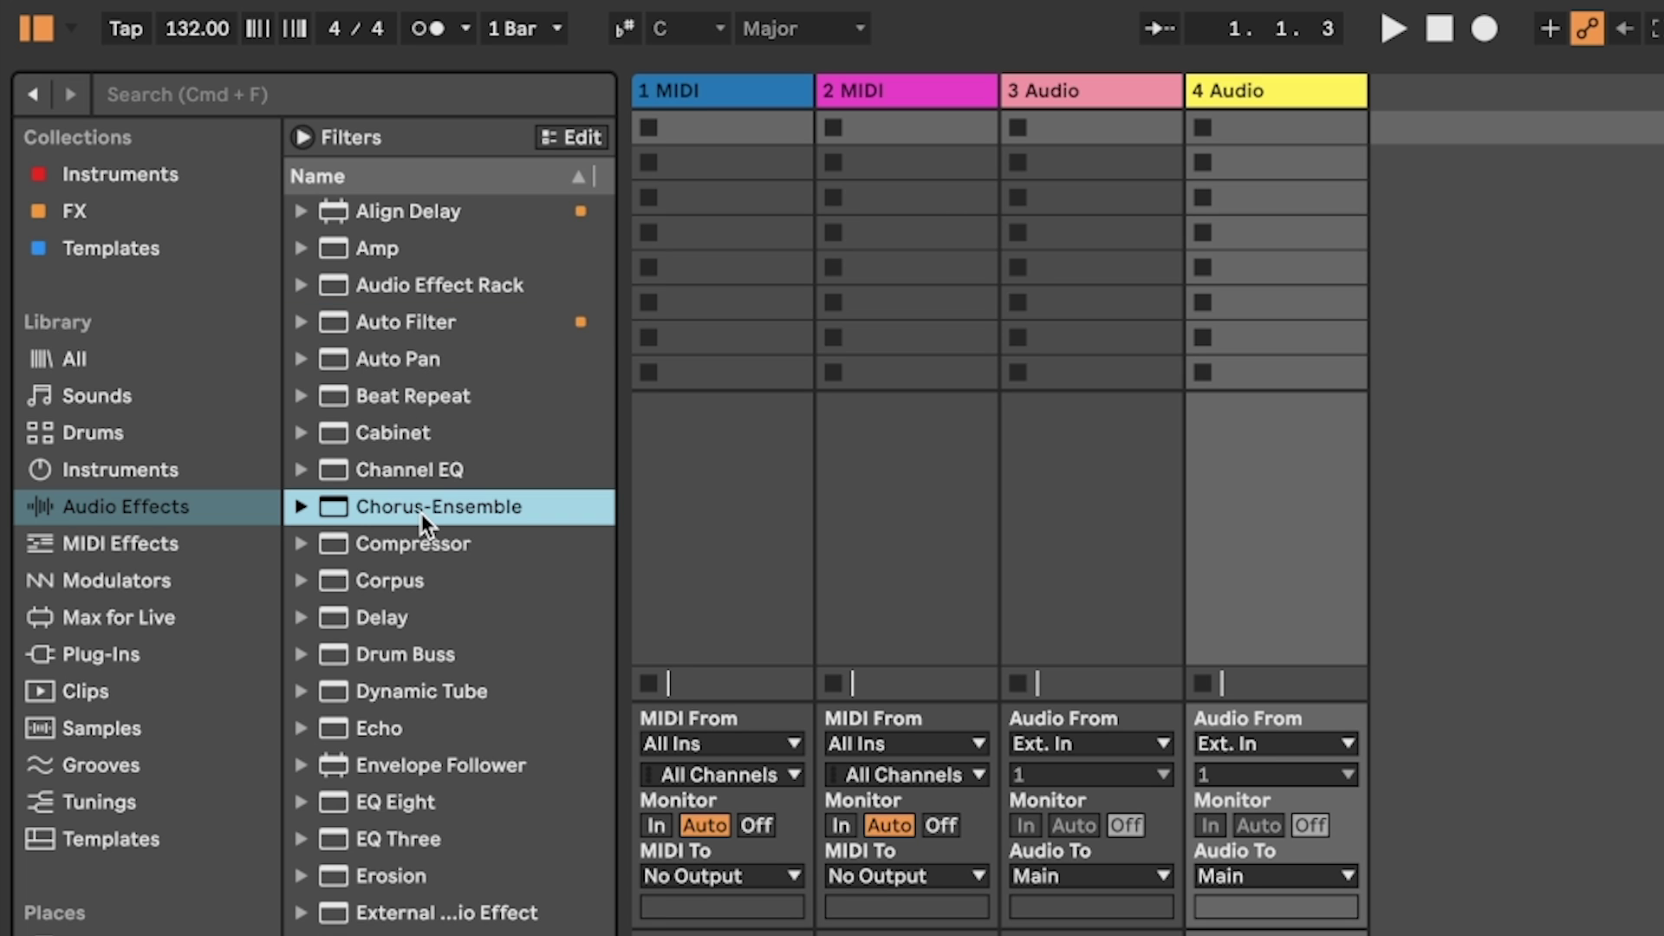
pyautogui.press('2')
pyautogui.click(417, 606)
pyautogui.press('2')
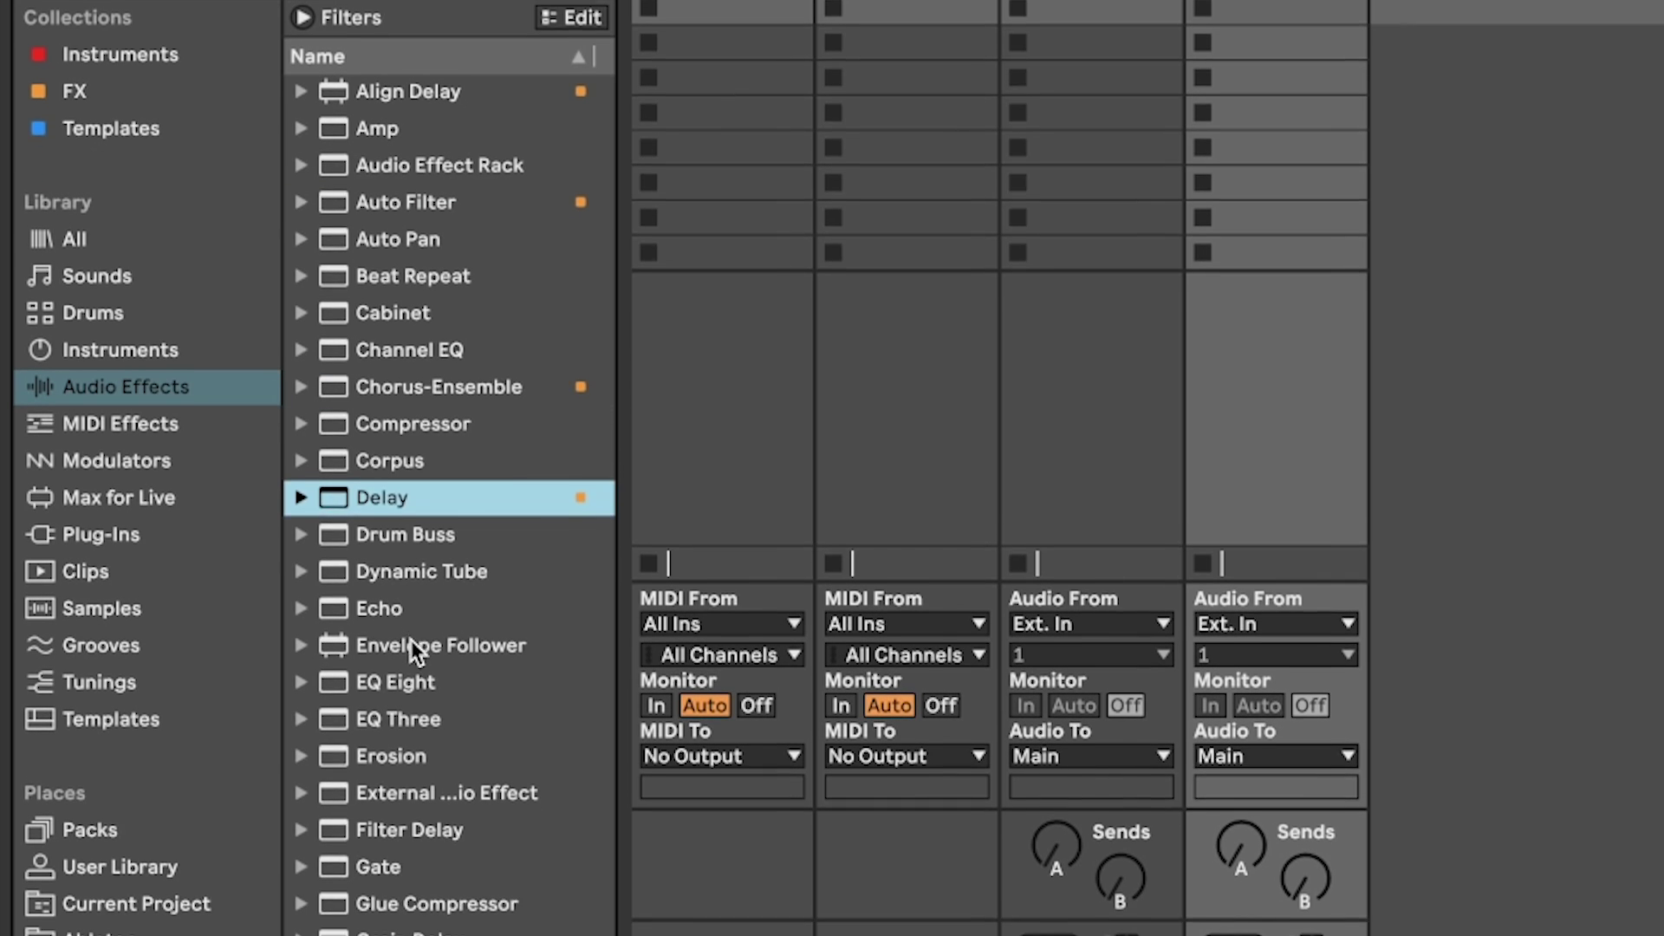
pyautogui.click(408, 661)
pyautogui.press('2')
pyautogui.click(406, 734)
pyautogui.press('2')
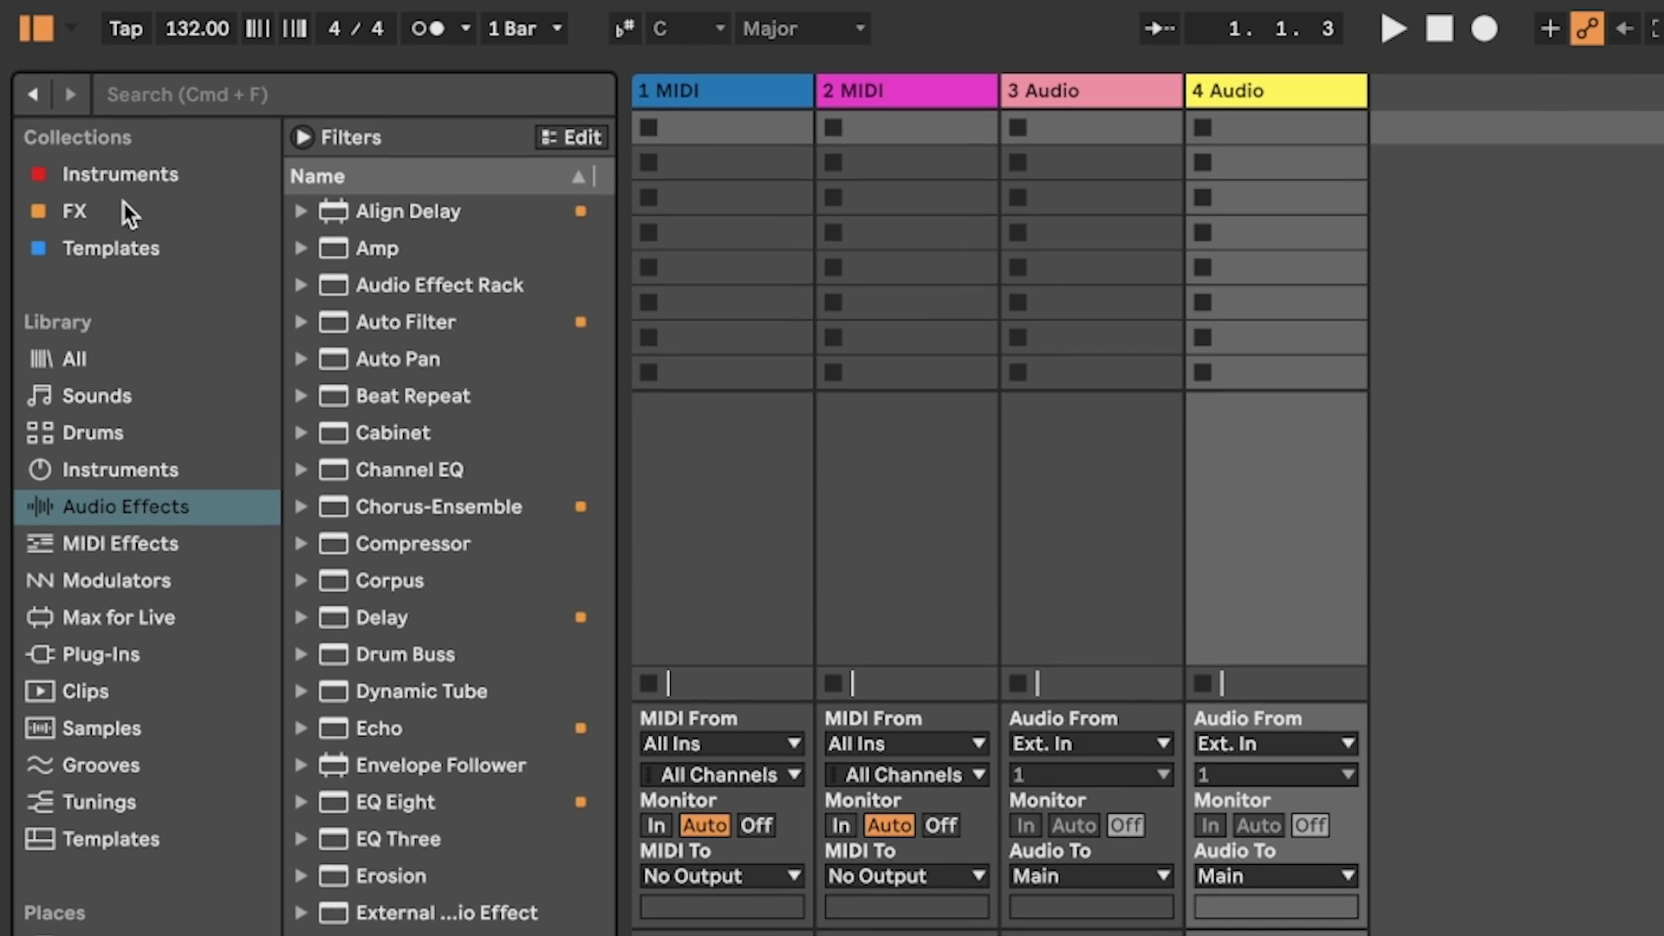
# Show only the FX collection's items and reveal the list's tag filters
pyautogui.click(121, 210)
pyautogui.scroll(-20, 456, 456)
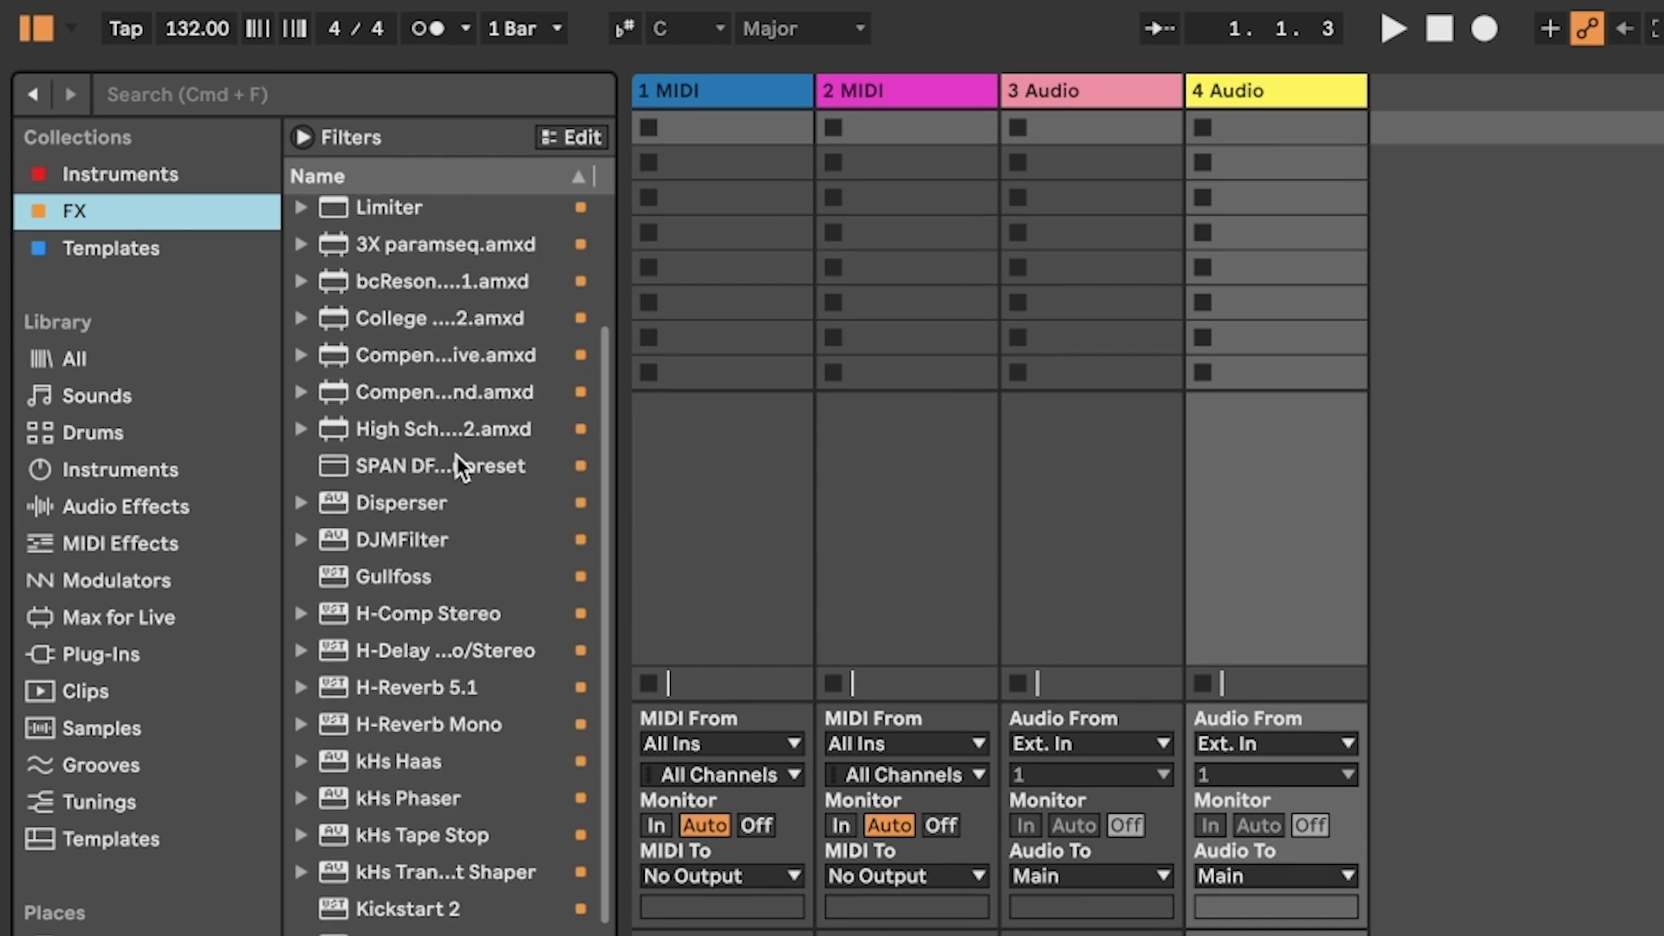
pyautogui.scroll(20, 456, 456)
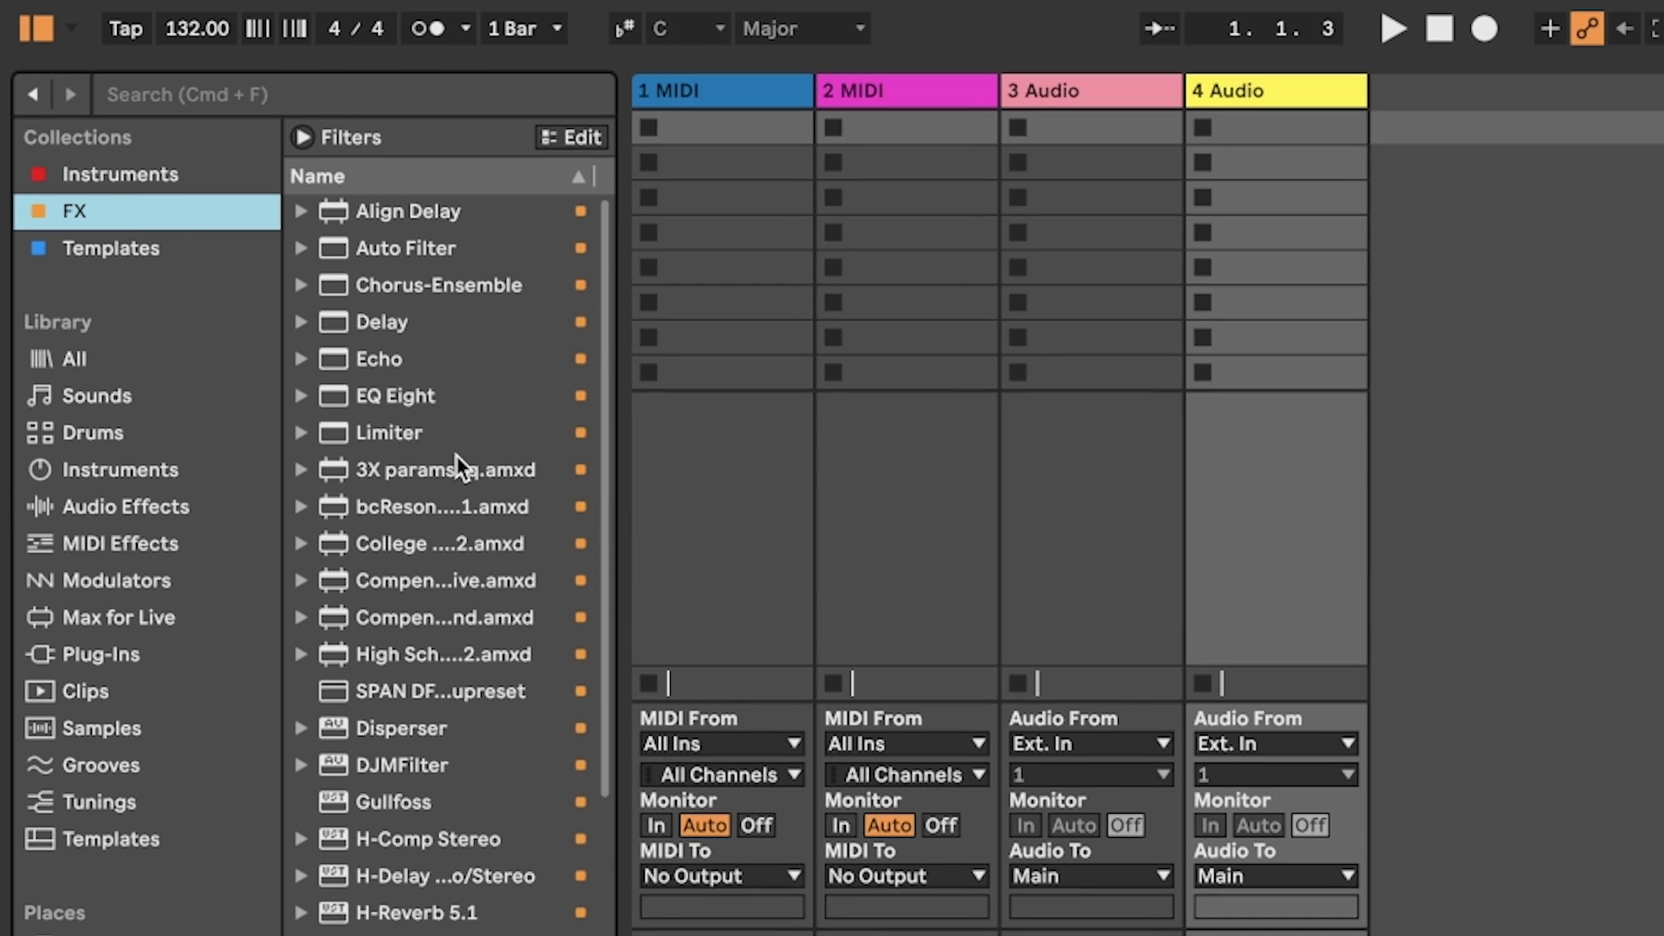
pyautogui.click(300, 138)
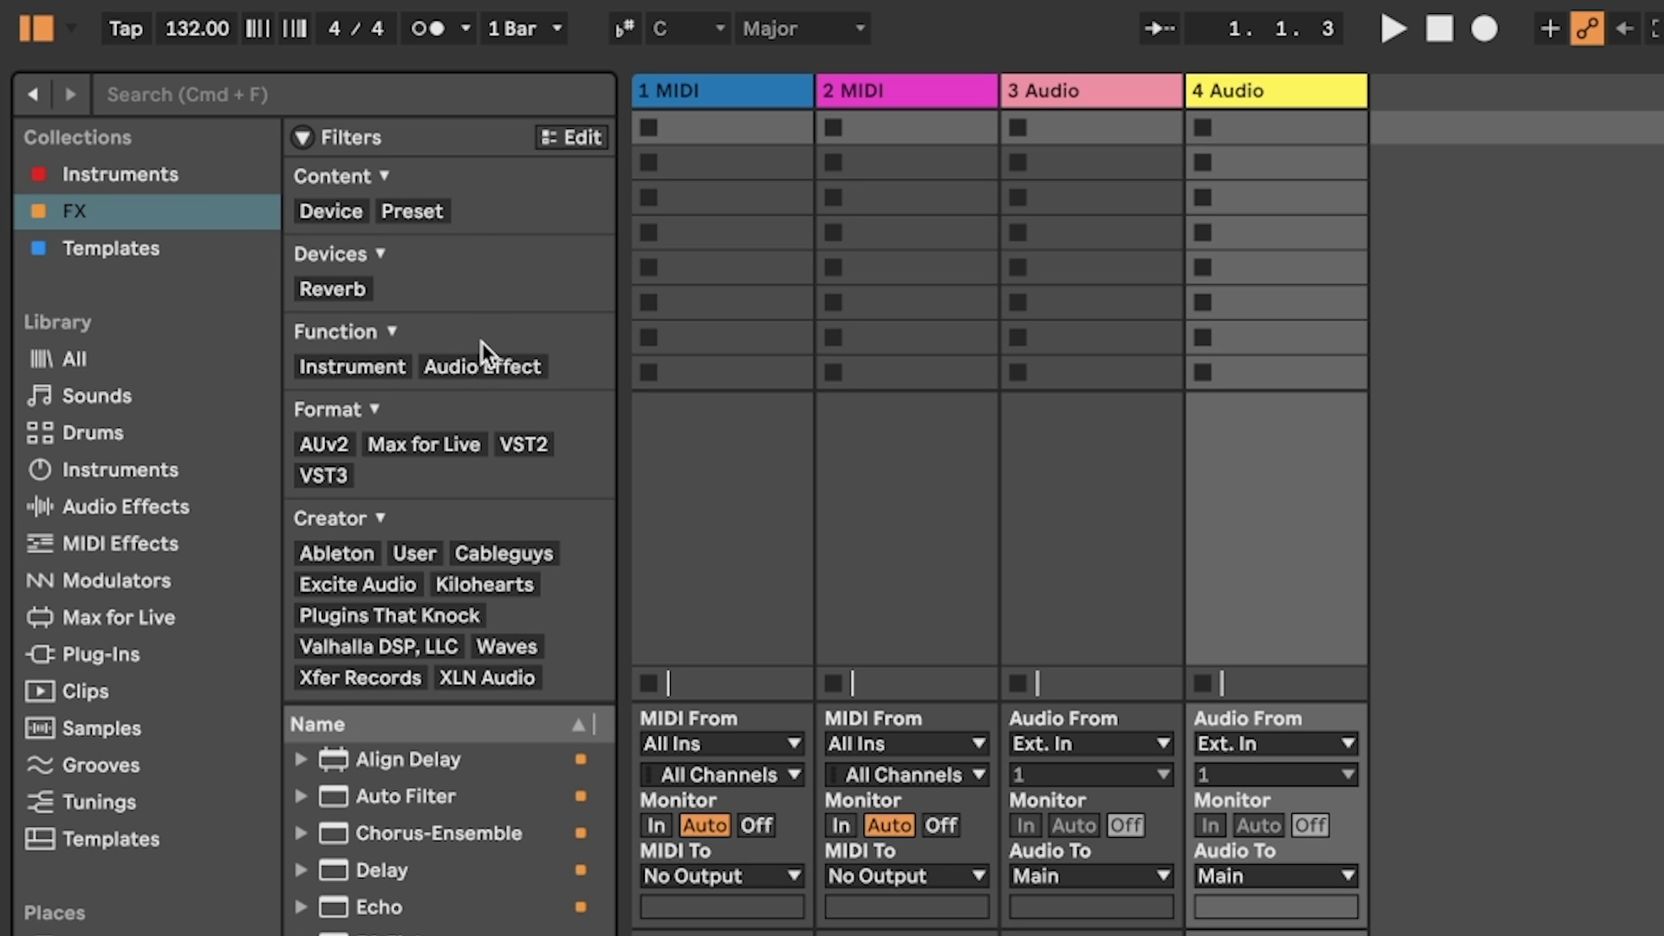
# Search Plug-Ins for 'val', select a Valhalla reverb, and open the tag filter editor
pyautogui.click(114, 650)
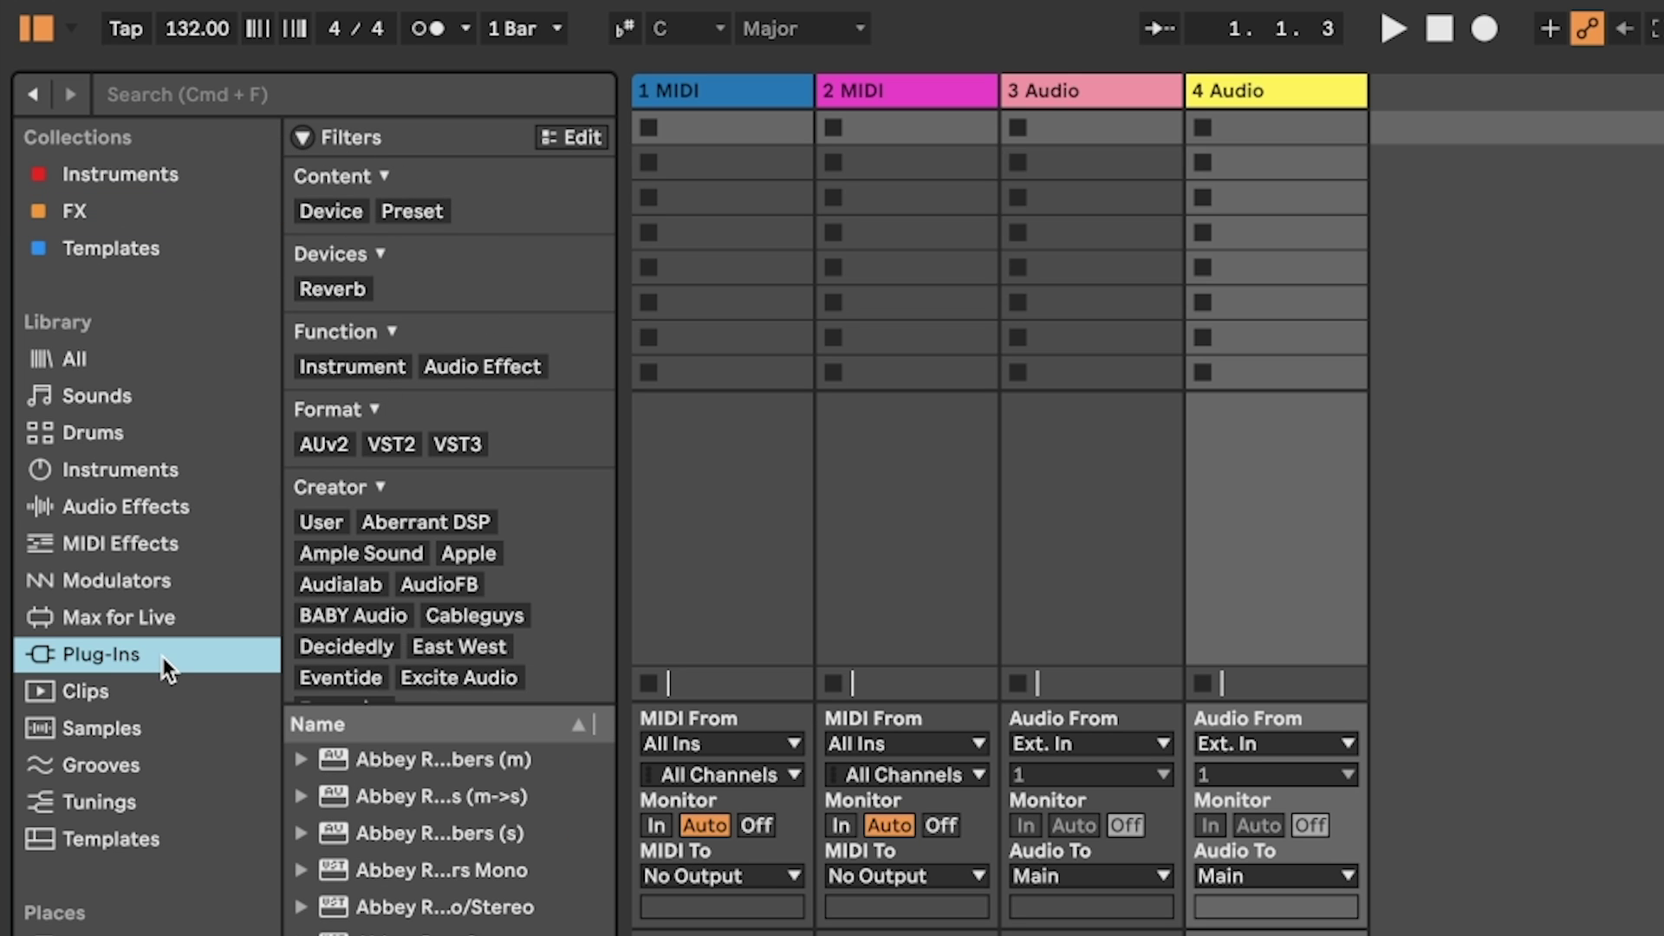
pyautogui.write('val')
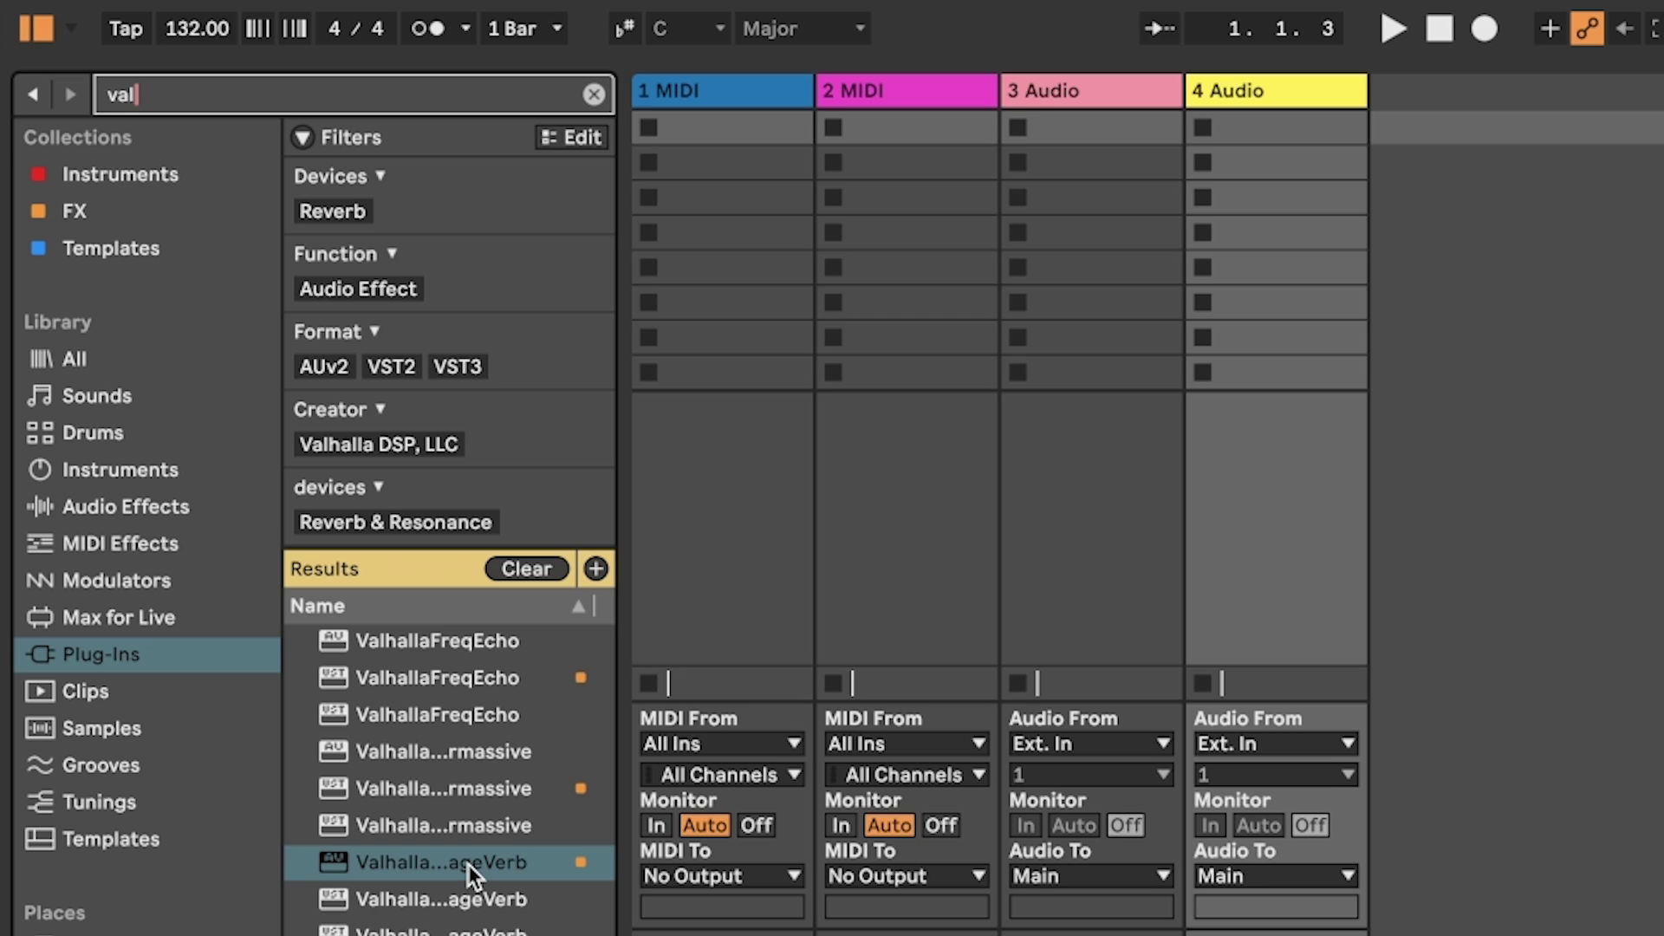
pyautogui.click(468, 849)
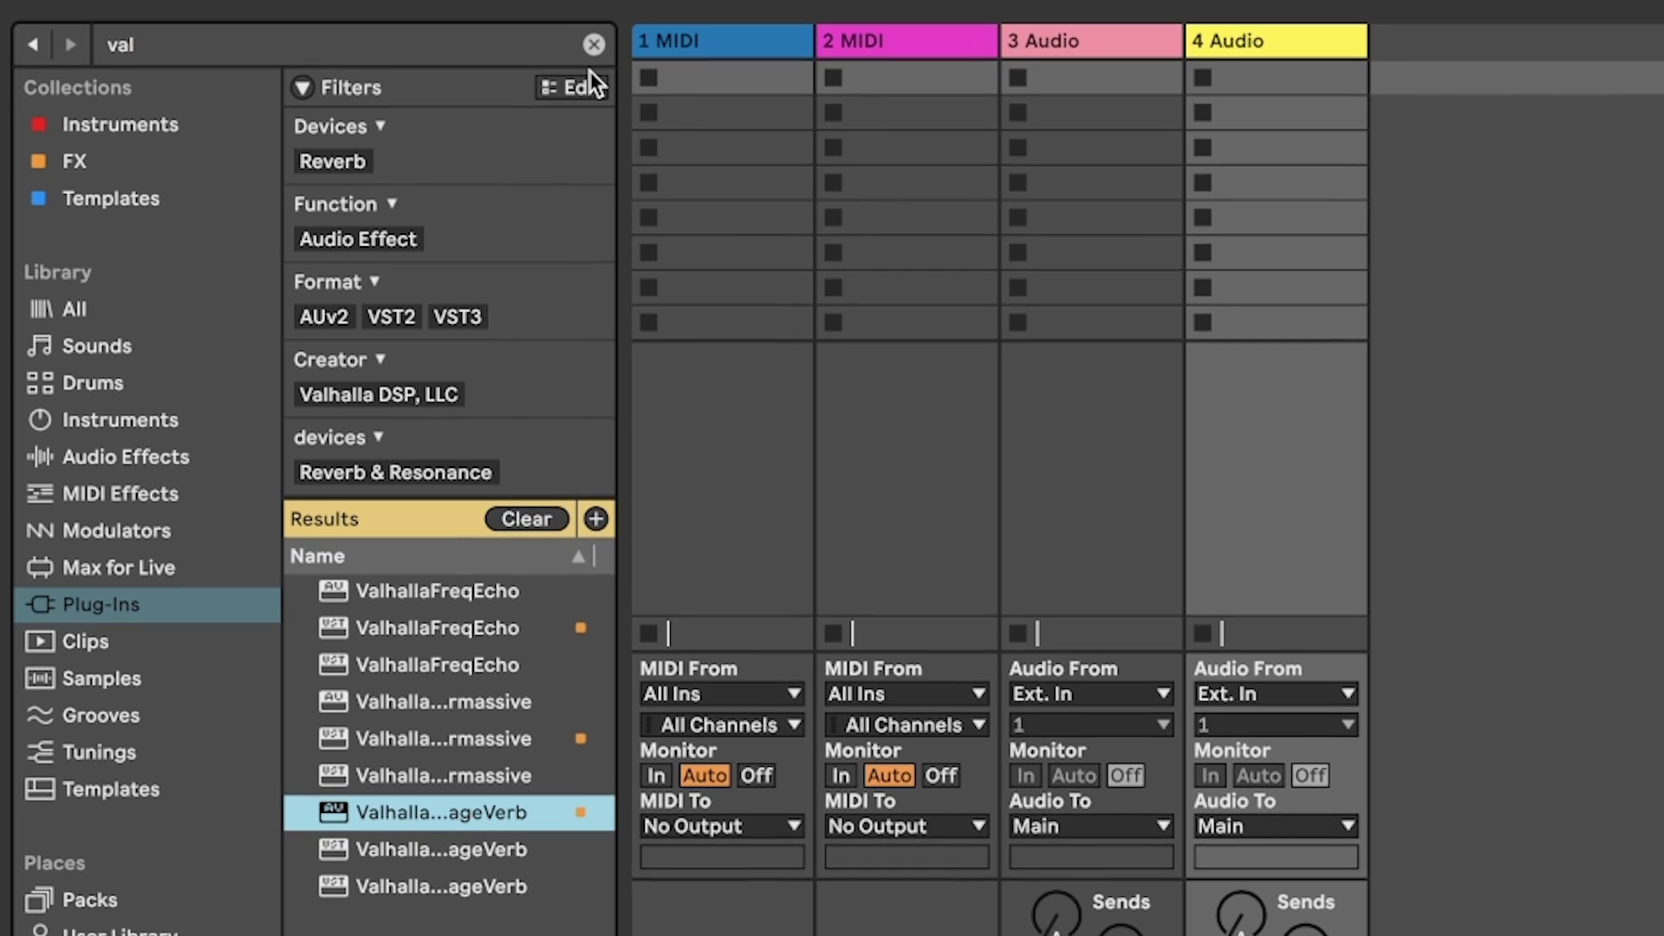
pyautogui.click(570, 71)
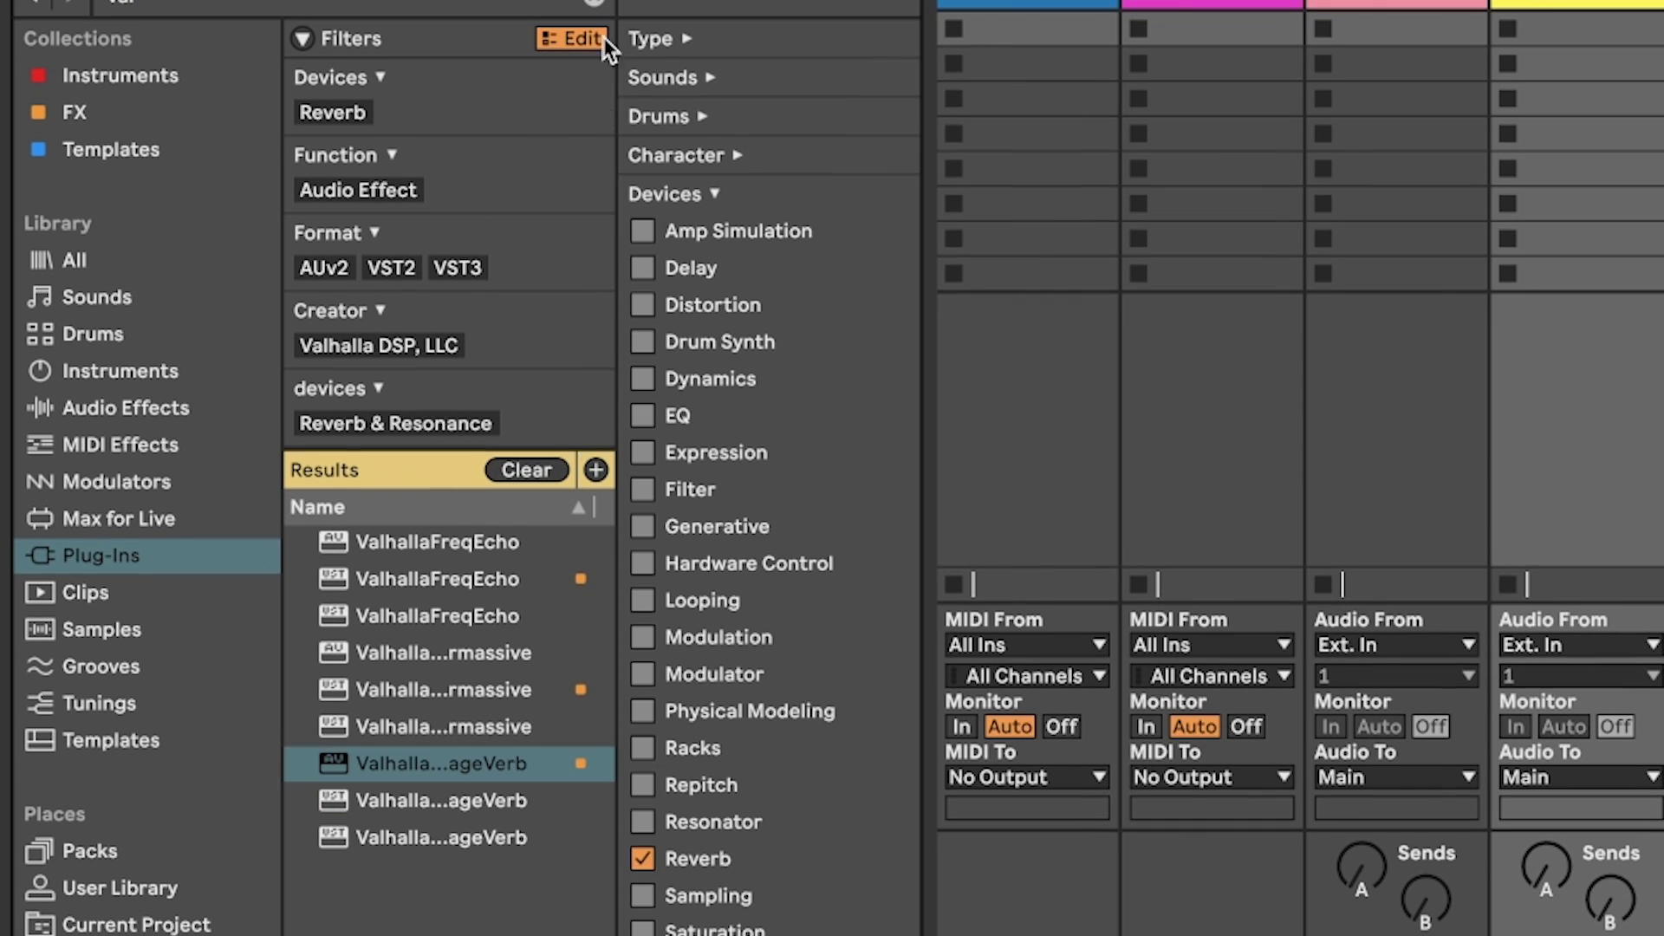
# Clear the search, filter by the Reverb tag, and save it as a sidebar entry
pyautogui.click(594, 2)
pyautogui.click(332, 192)
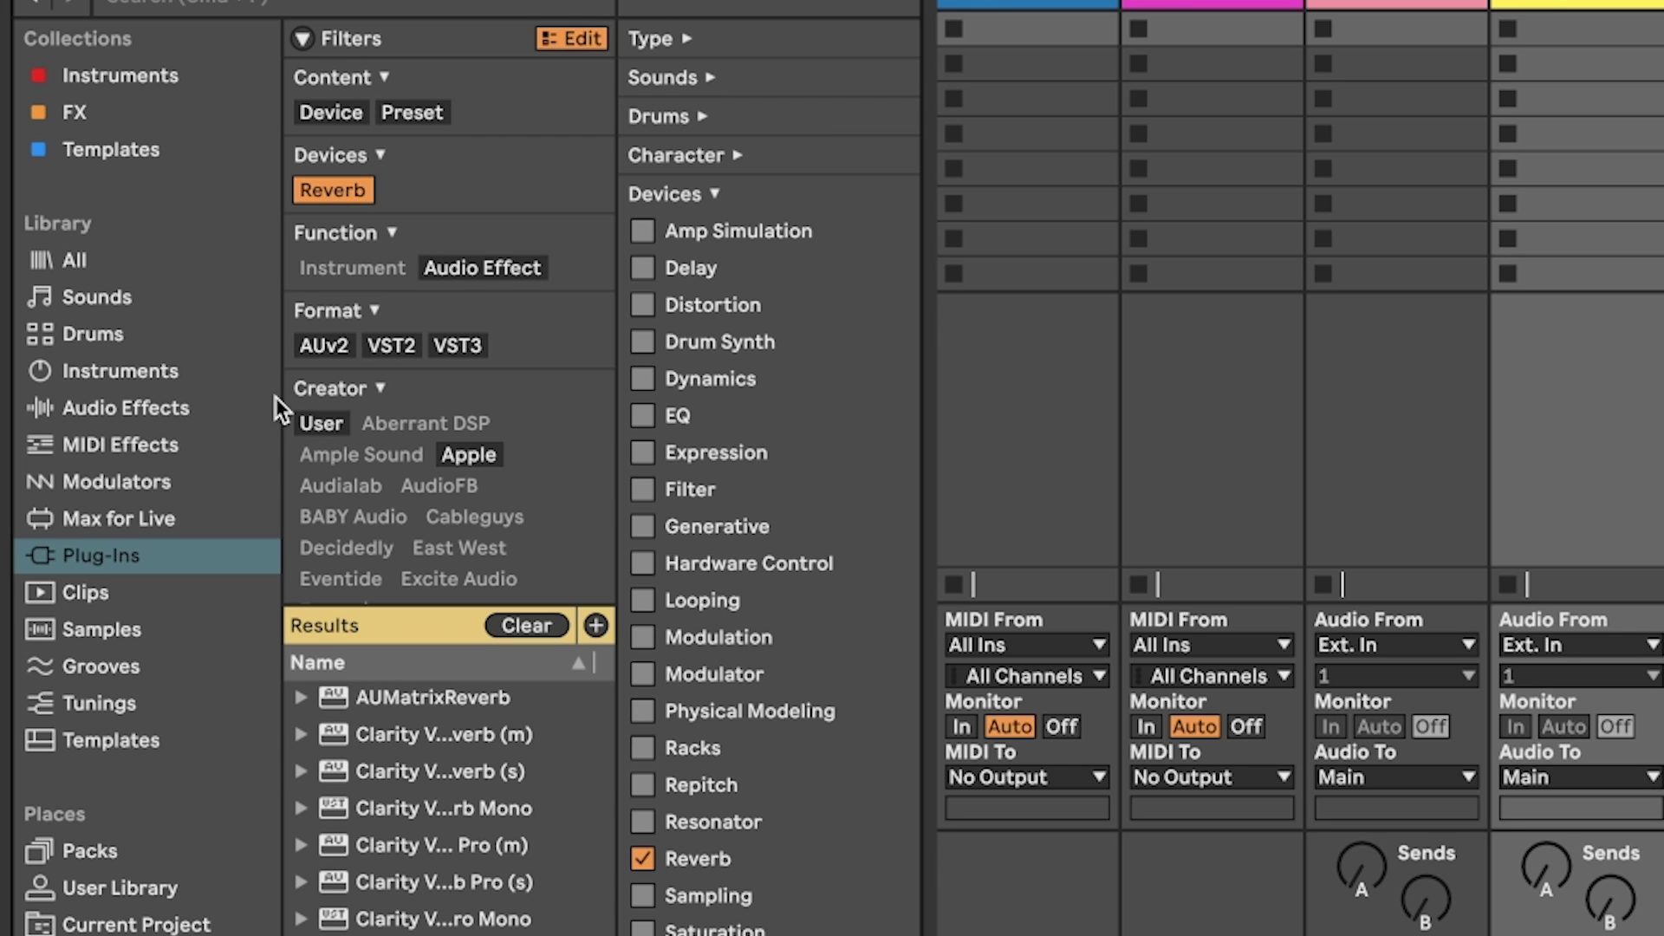
pyautogui.scroll(-5, 512, 883)
pyautogui.scroll(5, 492, 862)
pyautogui.click(597, 625)
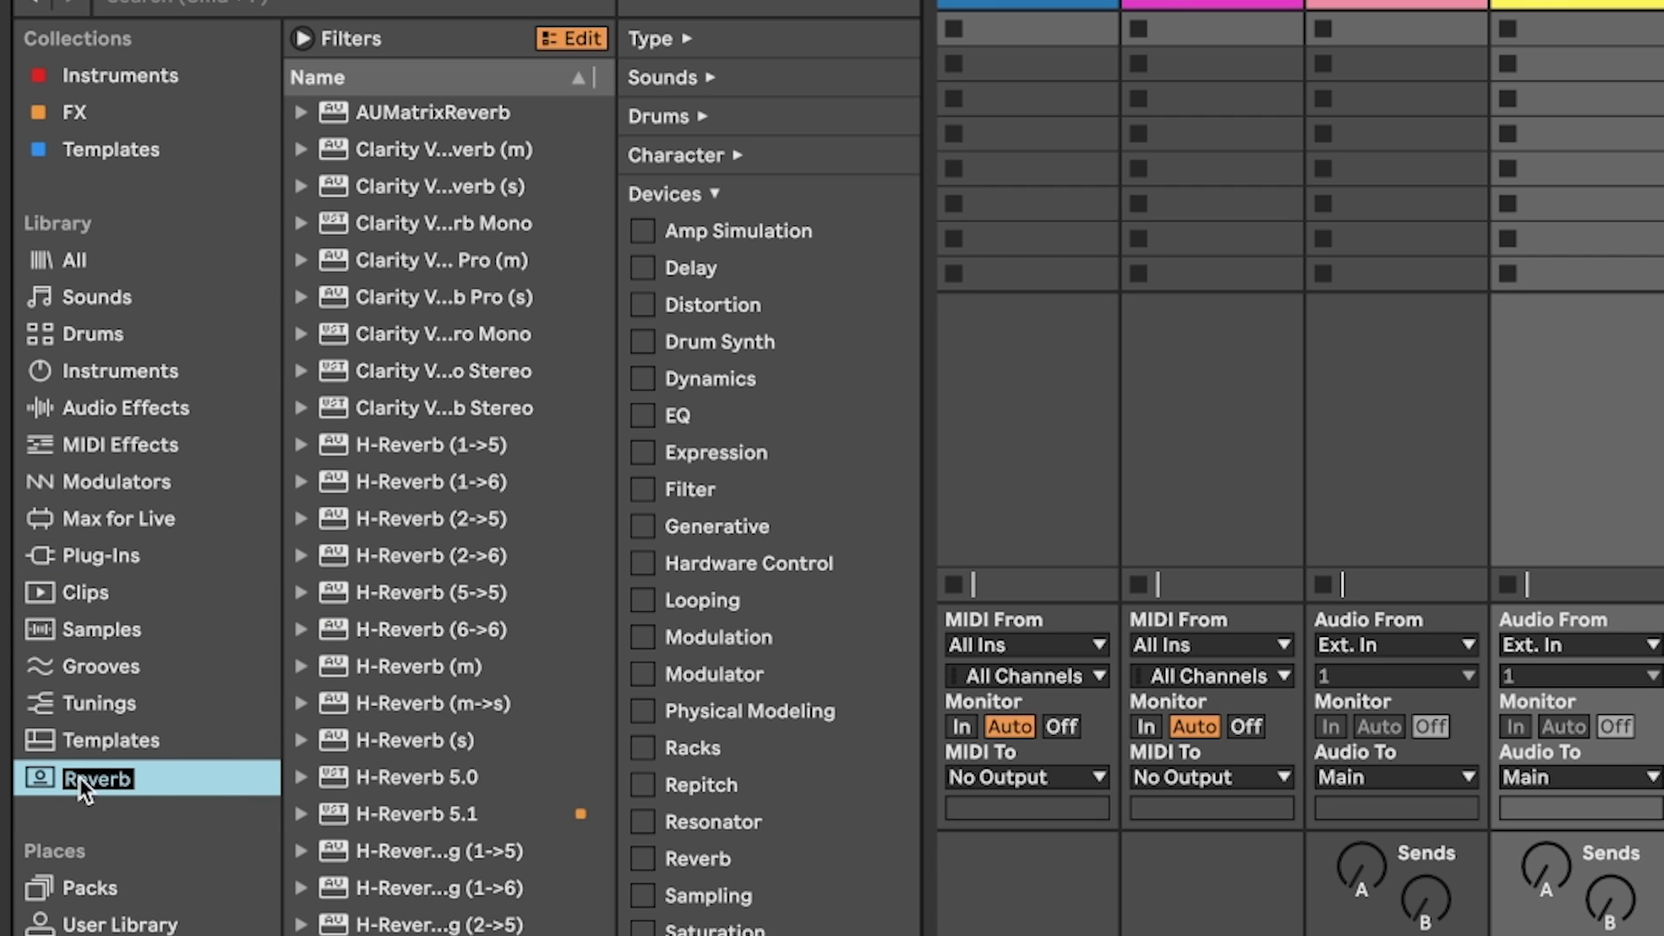